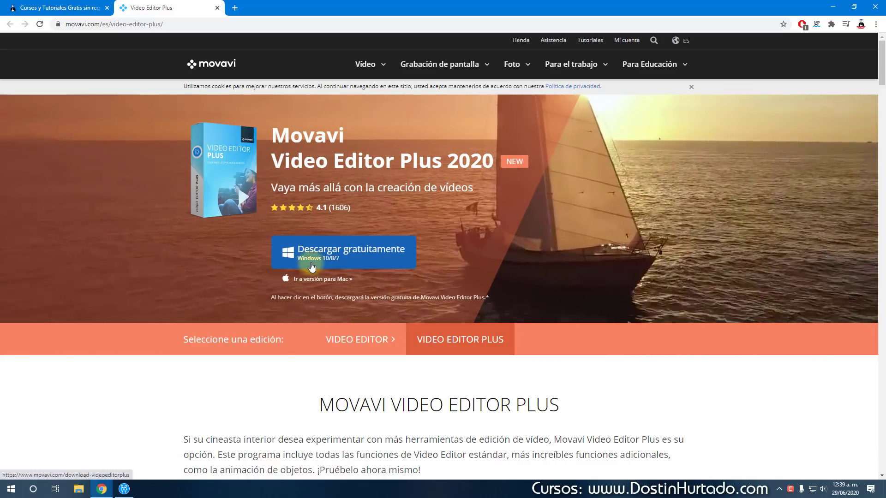
- Switch to Movavi Video Editor Plus and view the available interface languages
click(125, 488)
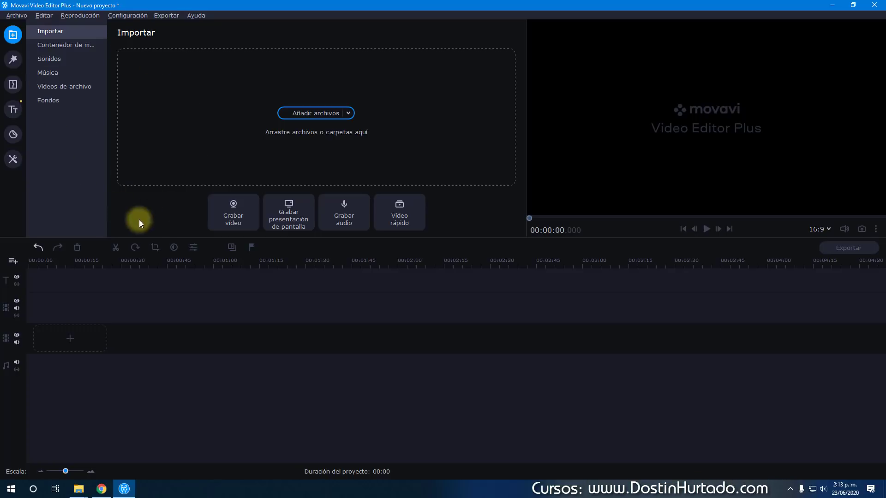
click(128, 15)
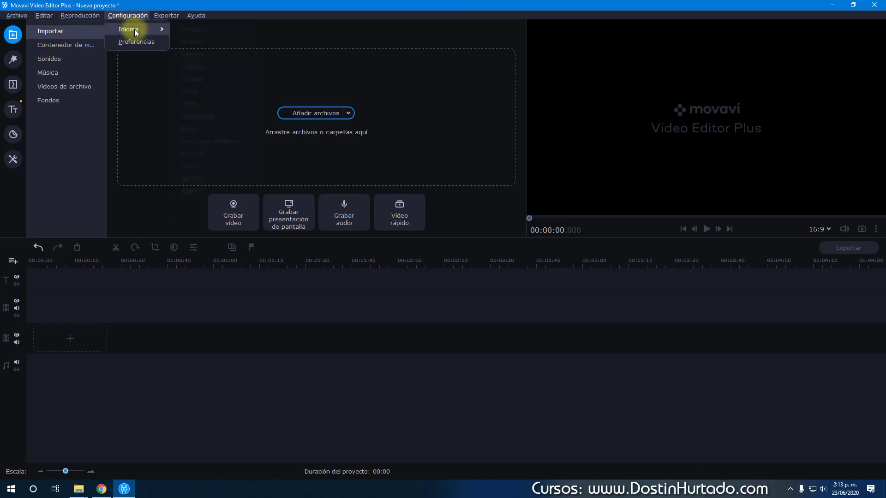
mouse_move(139, 29)
click(287, 78)
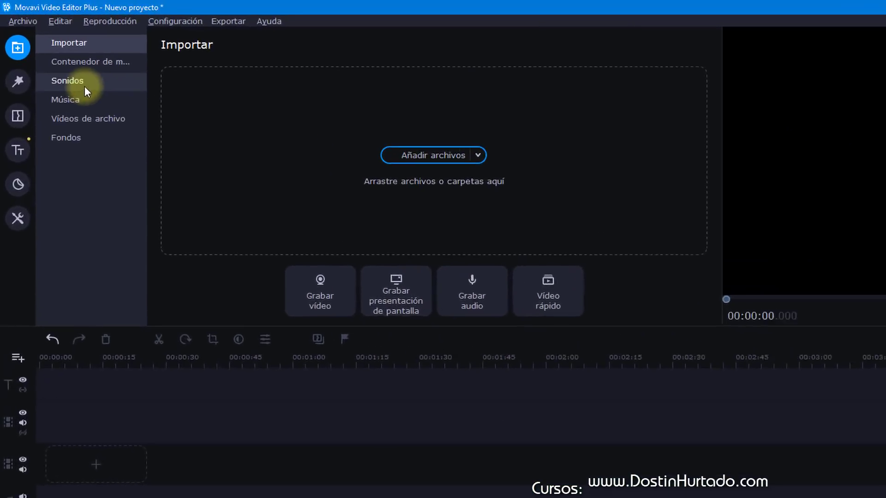
- Browse the built-in sounds, music, stock videos and backgrounds in the media library
click(51, 59)
click(92, 111)
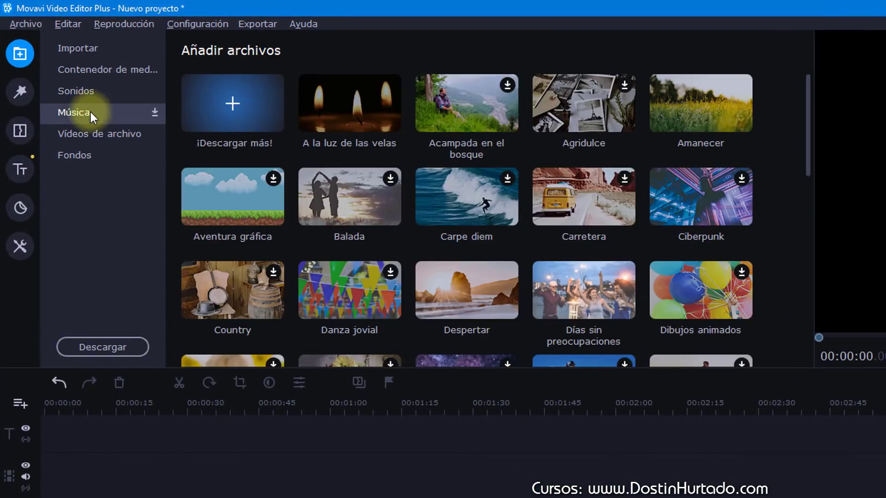
click(120, 133)
click(93, 155)
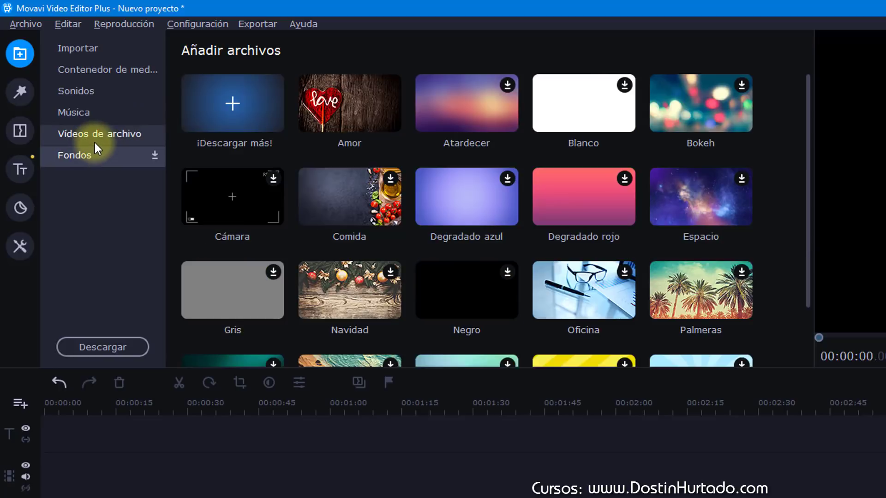
click(99, 138)
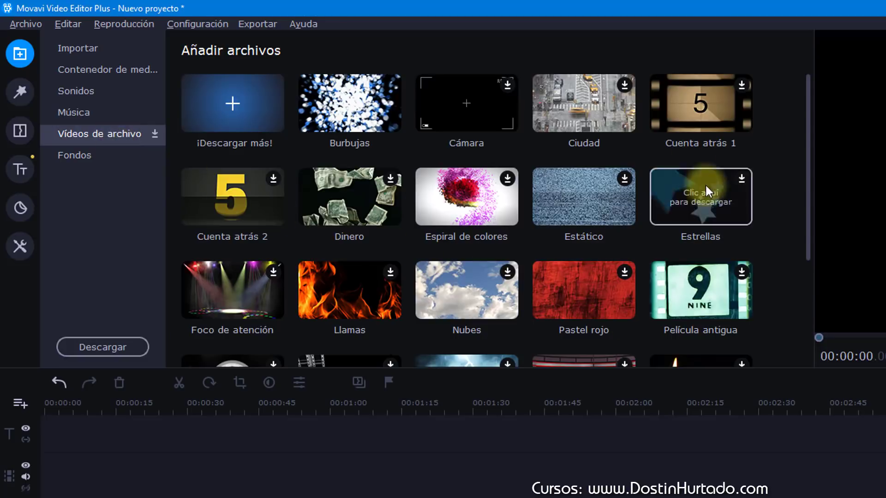
scroll(413, 231, down, 3)
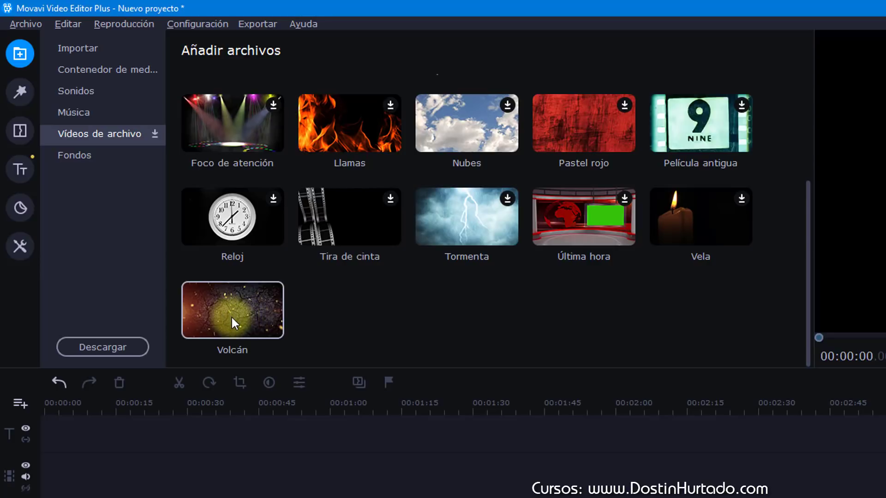
- Look over the collections of filters, transitions and stickers
click(20, 91)
click(21, 131)
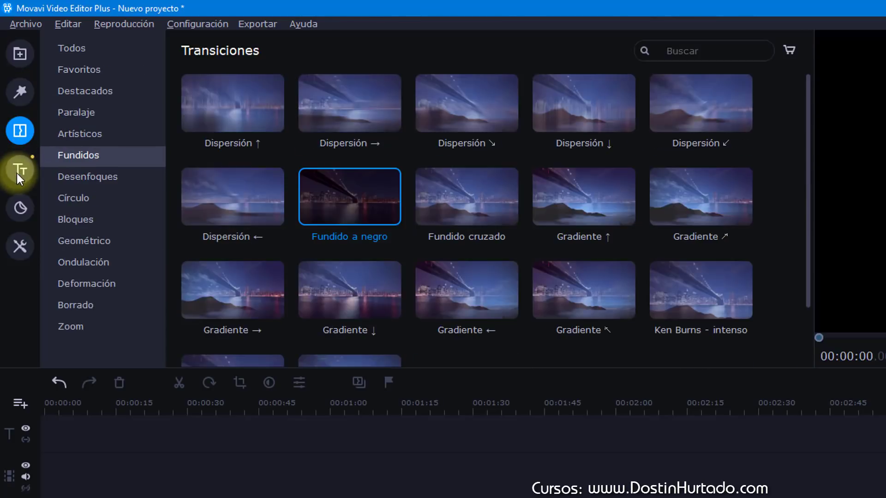
click(14, 216)
- Place the Volcán stock video at the start of the main video track and play it back
click(20, 52)
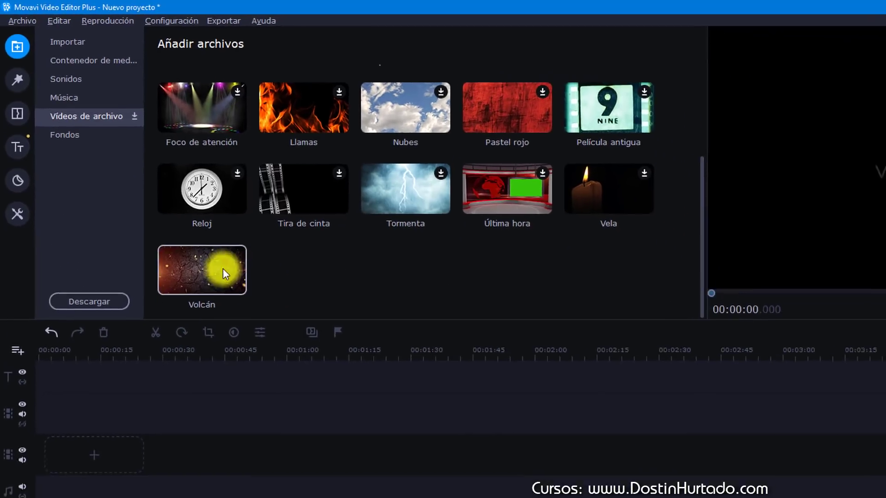
drag(203, 271, 54, 425)
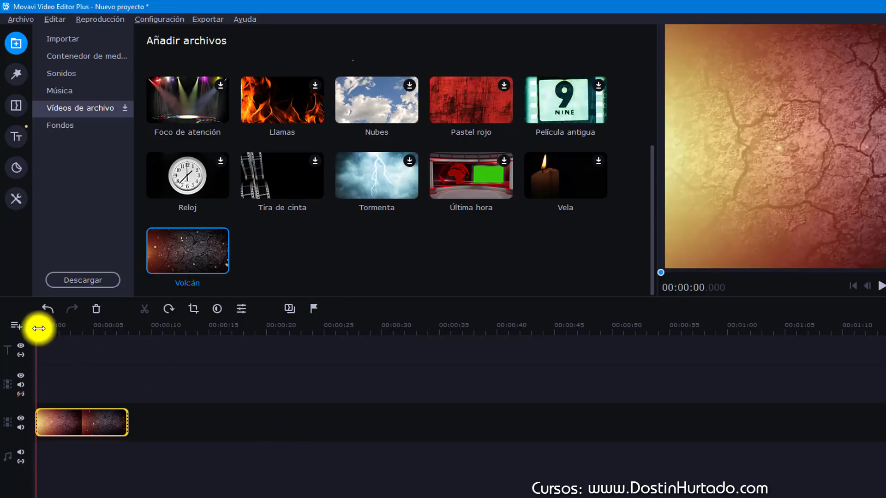
key(space)
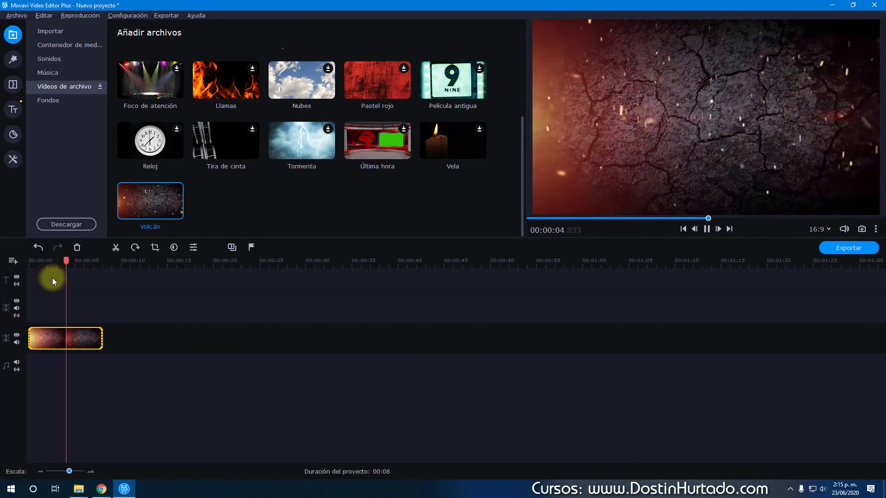
key(space)
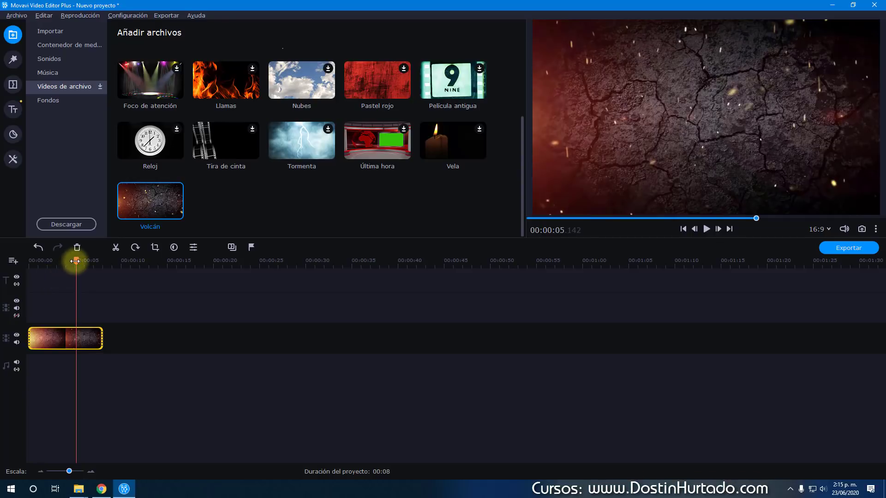
drag(77, 261, 67, 261)
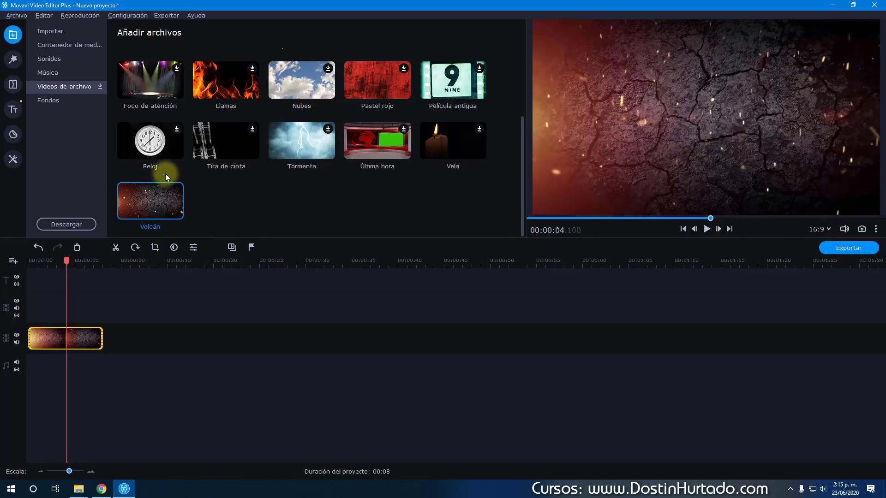
- Add the Moderno - Círculo opening title to the title track, starting about 0.85 s into the Volcán clip
click(12, 112)
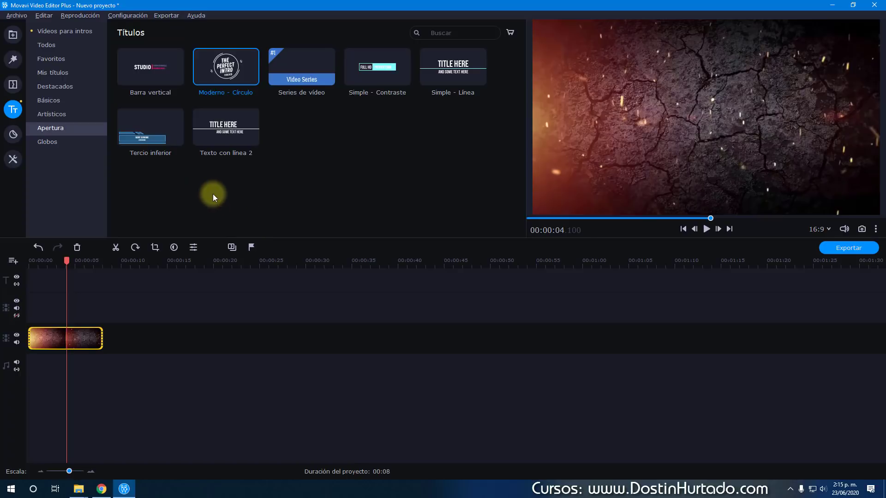
click(47, 45)
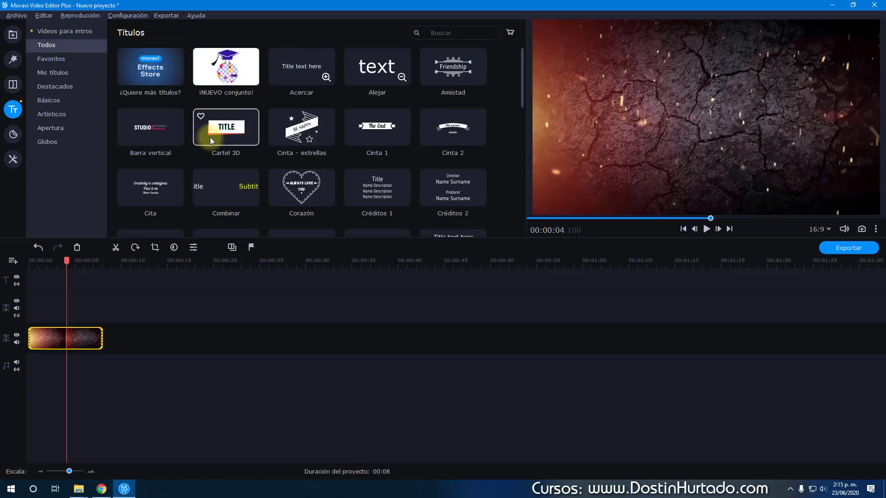
scroll(210, 137, down, 10)
scroll(246, 213, down, 2)
scroll(246, 214, up, 2)
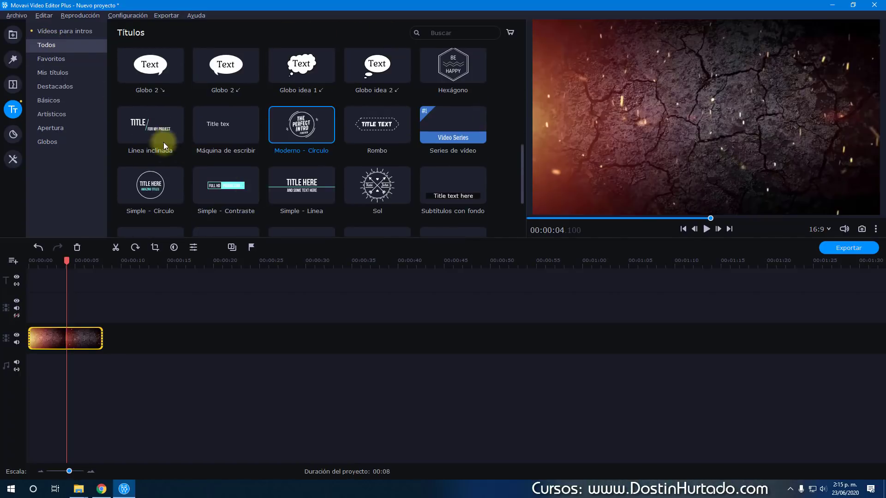
click(57, 129)
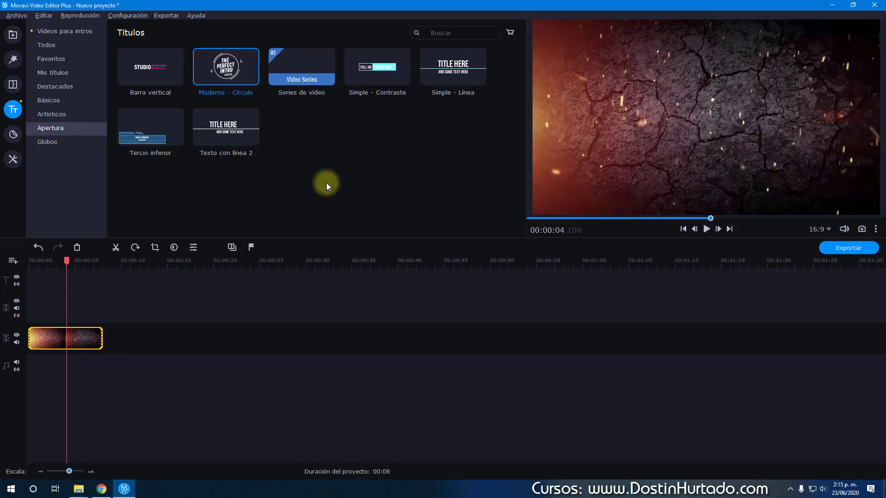
drag(233, 63, 37, 303)
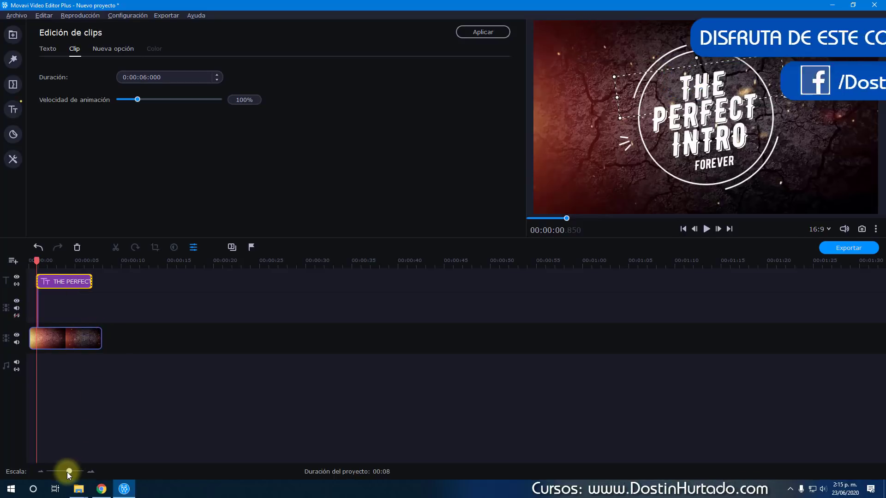
- Enlarge the timeline scale and preview the title animation over the Volcán clip from the beginning
drag(69, 472, 76, 473)
drag(80, 260, 29, 259)
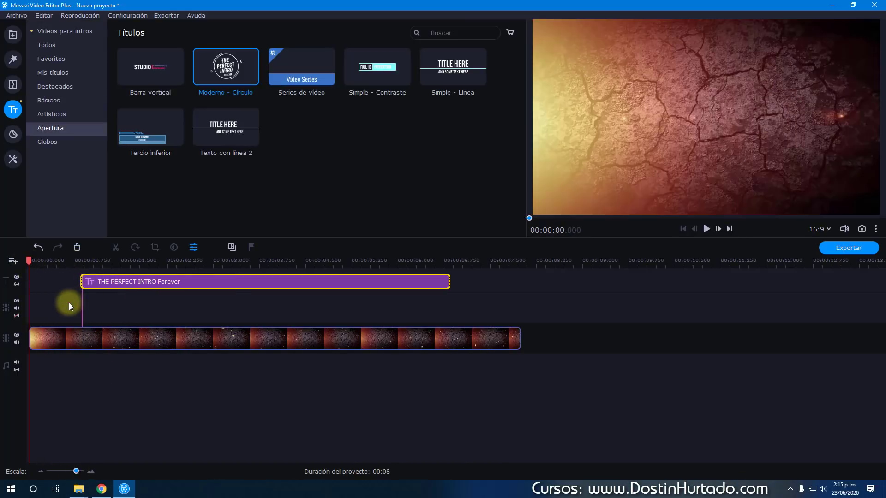
key(space)
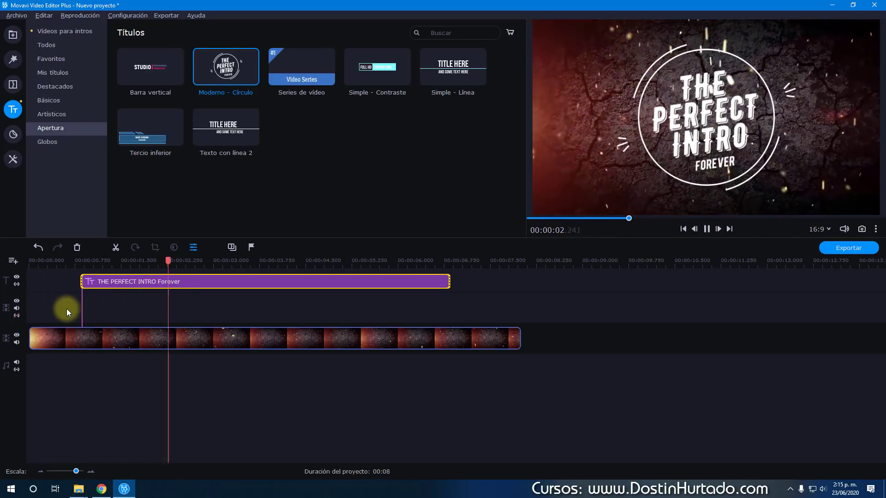
click(226, 260)
click(159, 261)
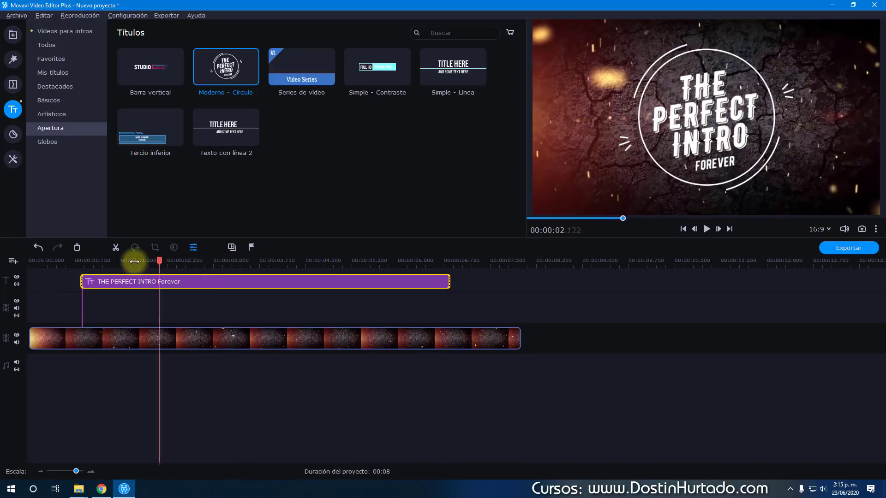
drag(134, 262, 13, 259)
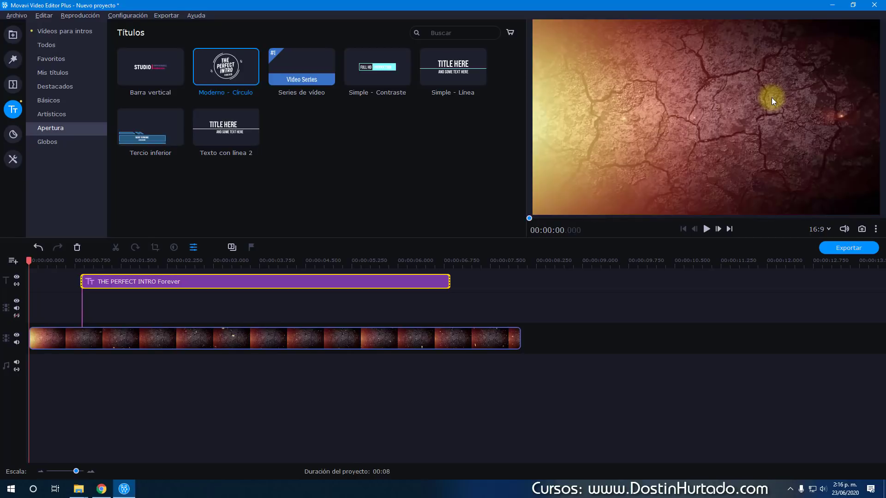
- Split the Volcán clip on the main video track at about 5.45 s
click(15, 85)
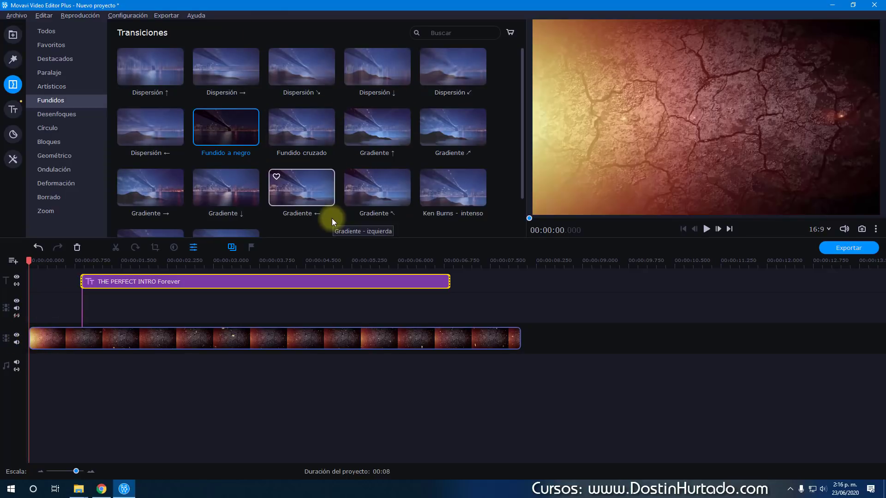
click(364, 338)
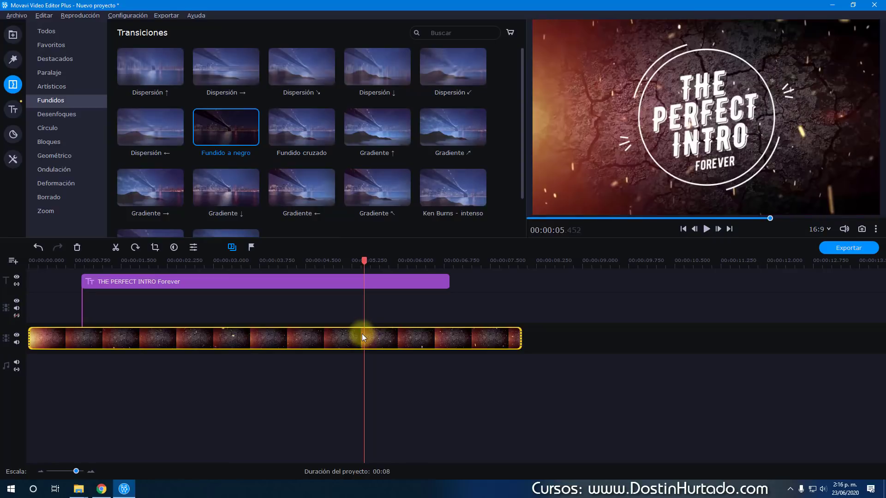
- Try pasting a copy of the Volcán clip and its title at the split point, and undo the paste
click(565, 339)
key(ctrl+v)
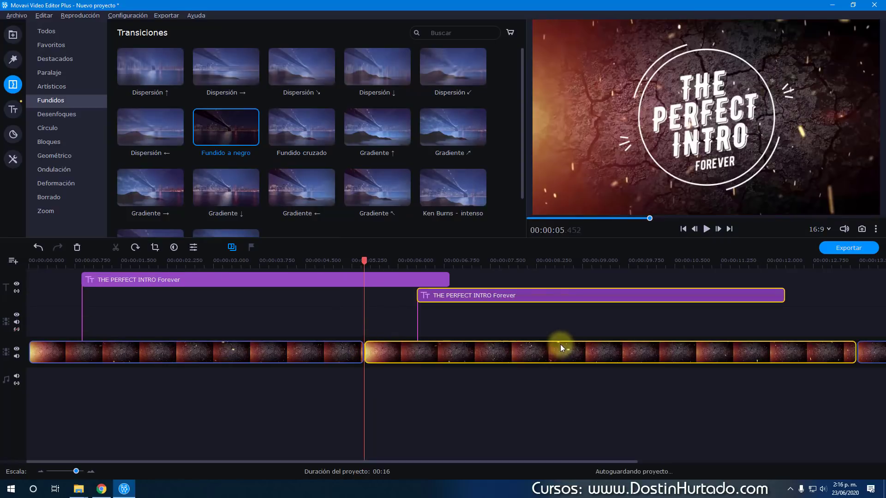
click(412, 353)
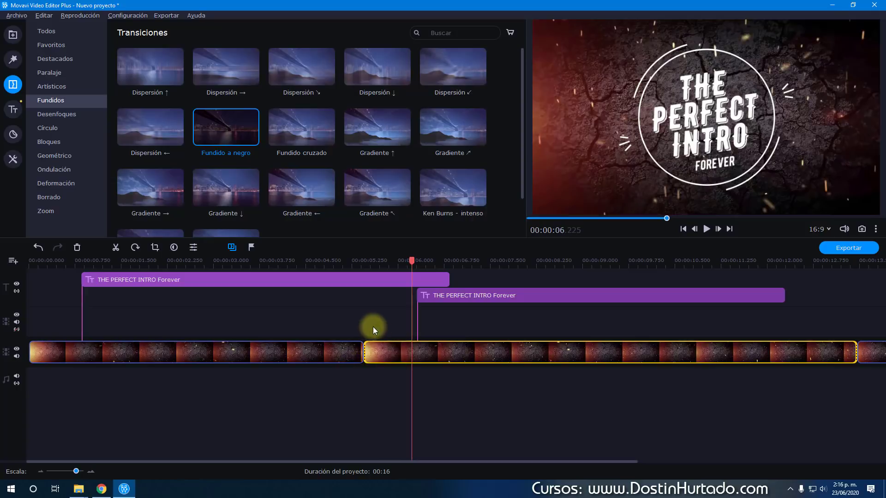
click(339, 356)
click(350, 355)
click(394, 354)
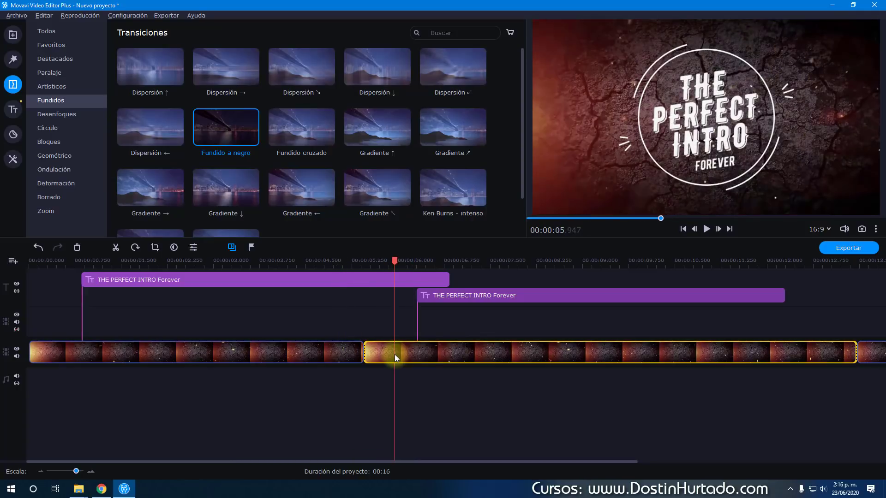
key(ctrl+z)
- Delete the rear part of the split Volcán clip
click(410, 352)
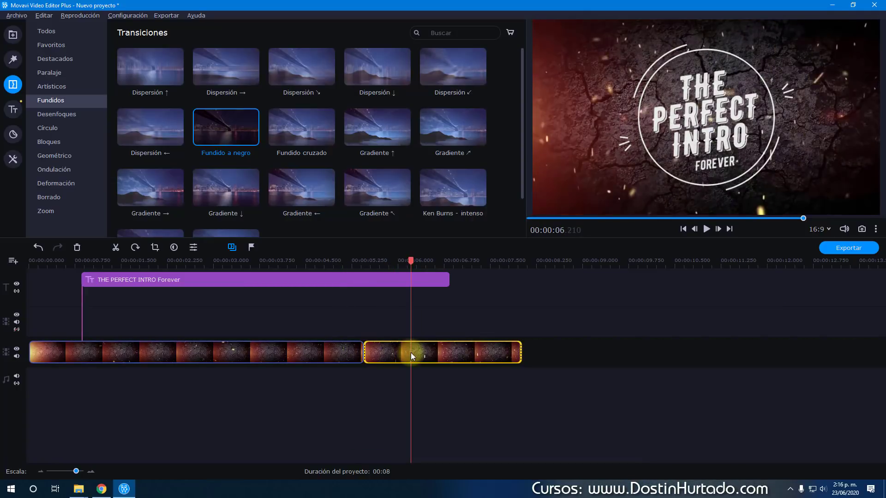
key(Delete)
- Set the remaining Volcán clip's fade-in to 0,50 s and preview it from the start of the timeline
click(94, 353)
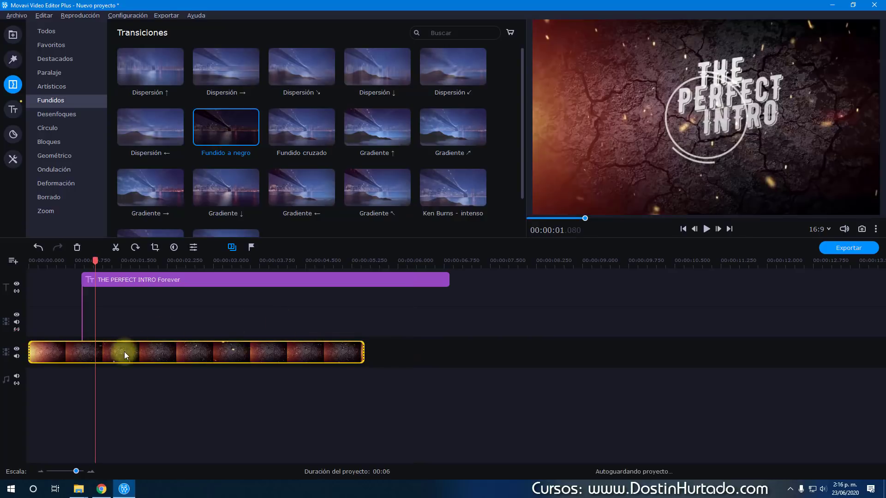
click(128, 353)
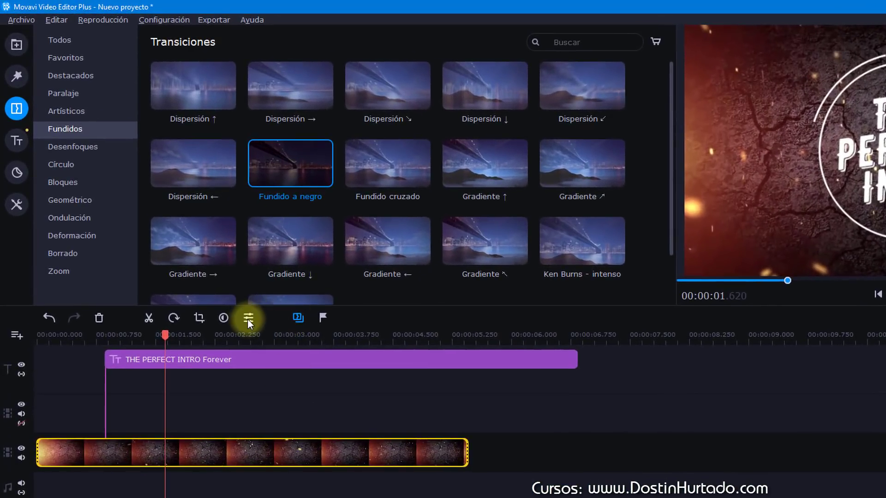
click(248, 319)
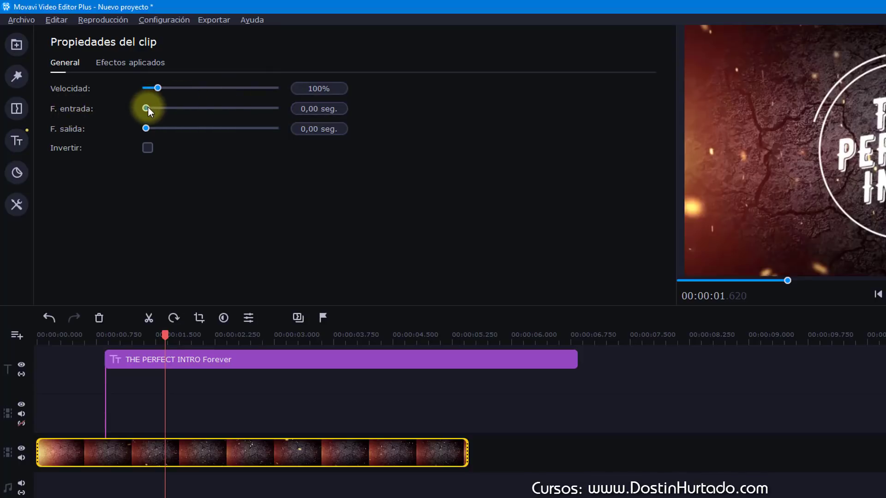
drag(163, 333, 11, 342)
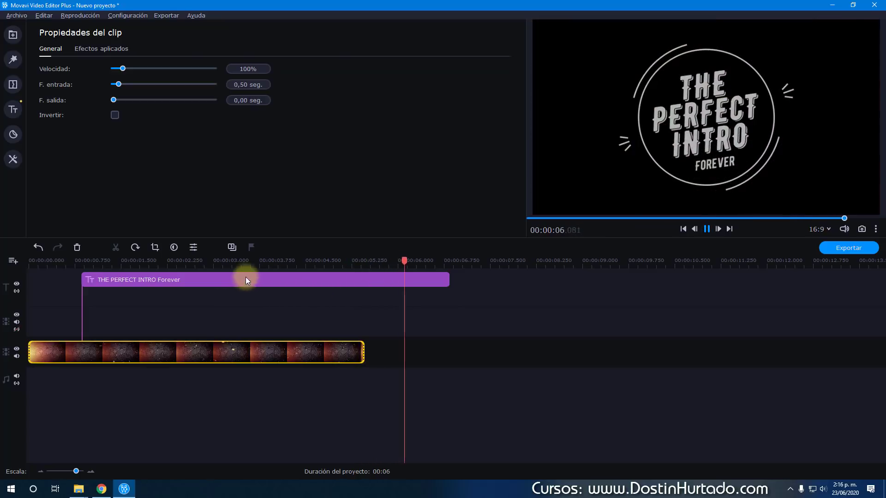
- Trim the end of the title clip to a duration of about 3.88 s
click(308, 282)
drag(446, 285, 321, 280)
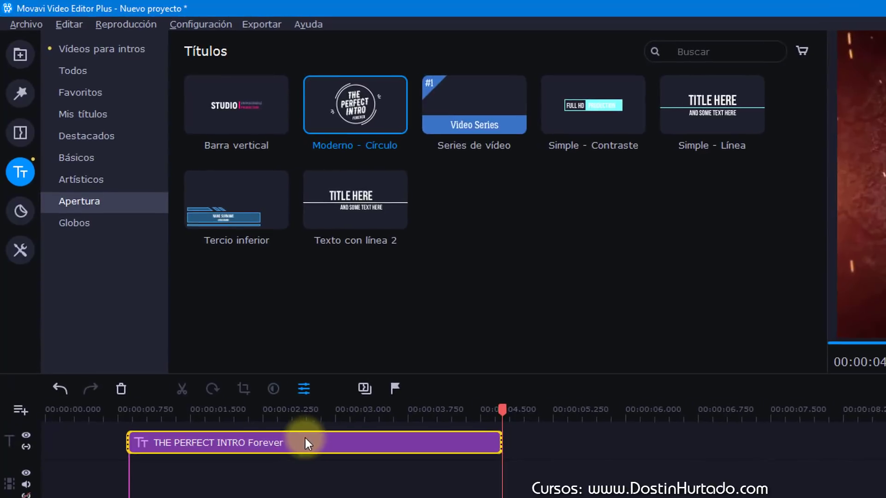
- Review the title's clip and text properties, and preview the title clip from its start
click(190, 281)
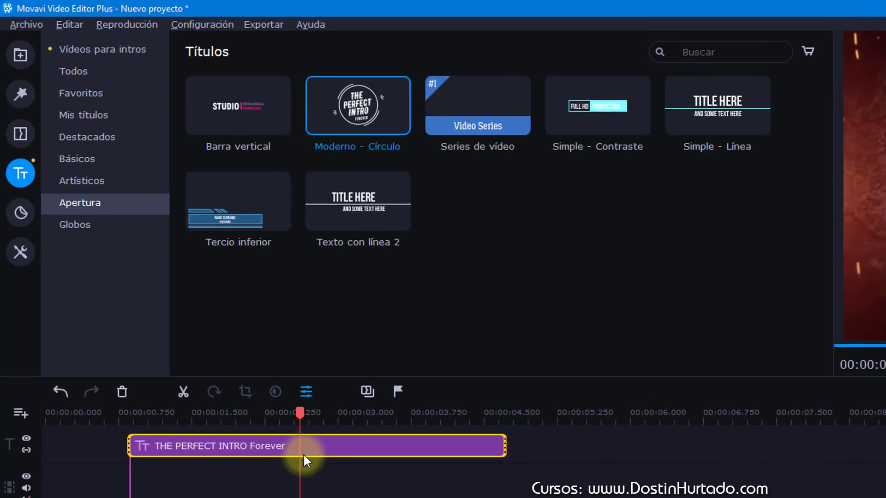
click(306, 392)
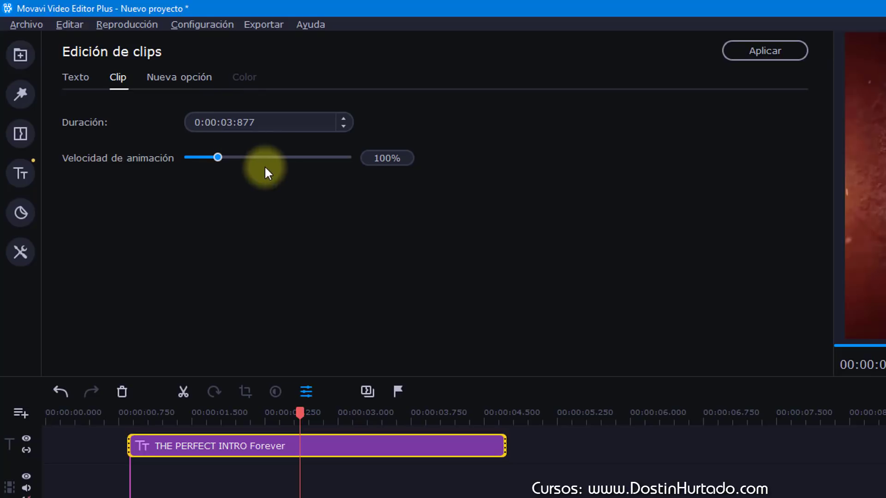
click(75, 77)
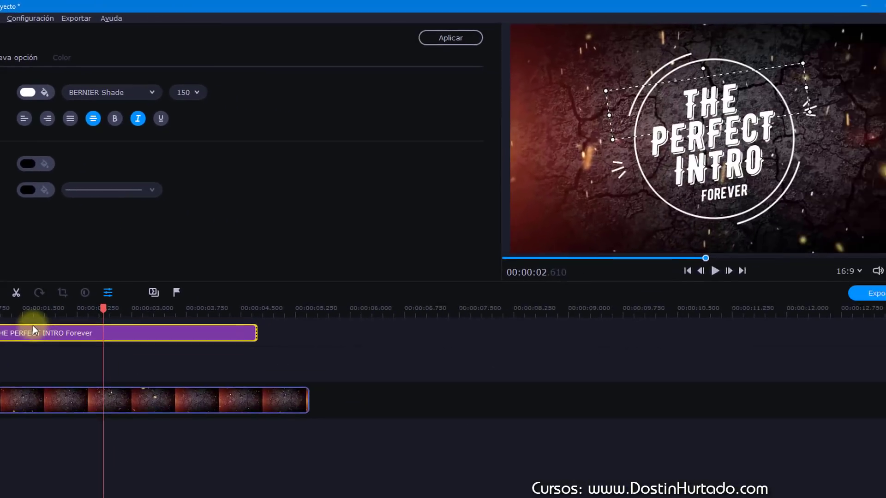
click(677, 117)
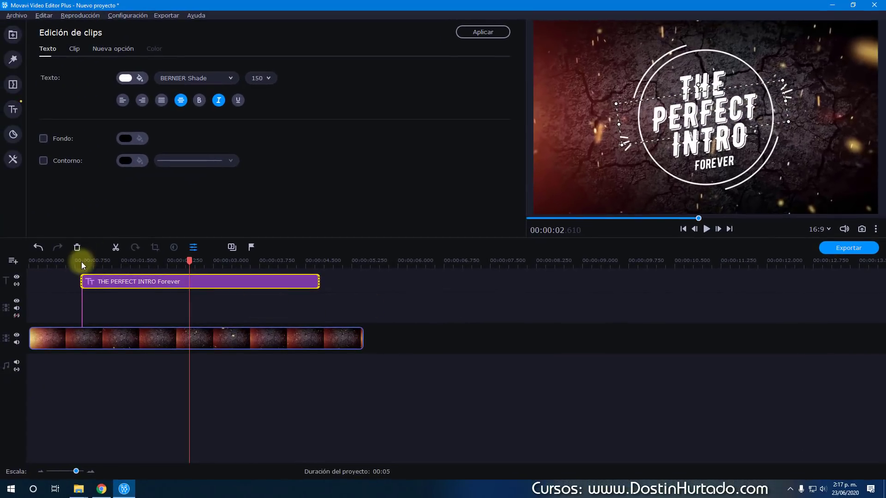
click(81, 261)
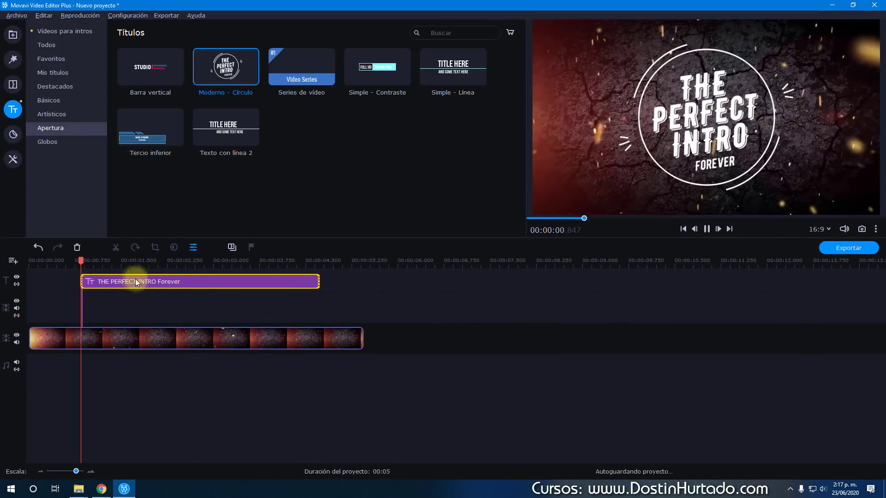
key(space)
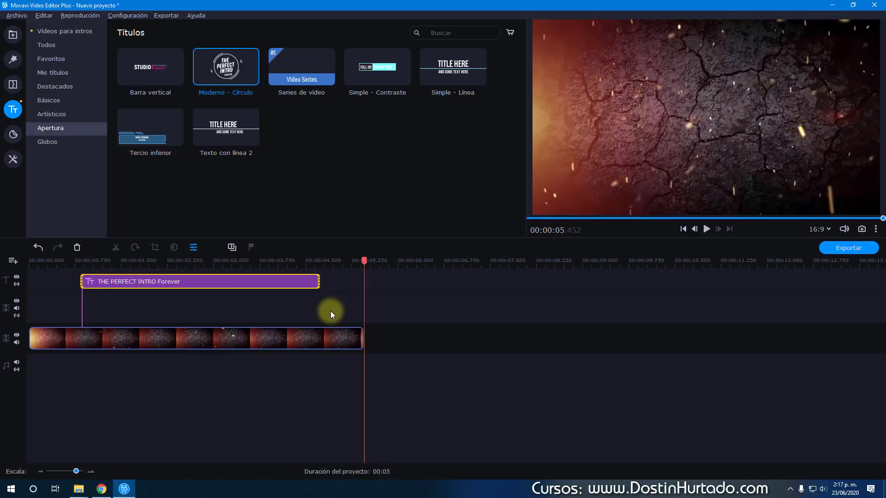
- Trim the end of the Volcán clip to a duration of about 4.94 s, just past the end of the title
drag(335, 260, 333, 263)
click(341, 334)
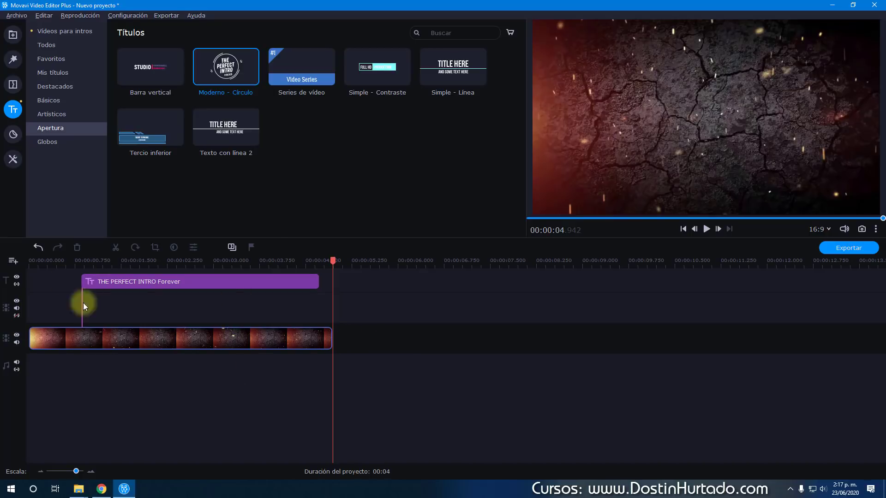
- Download the Rock track from the built-in music collection
click(13, 34)
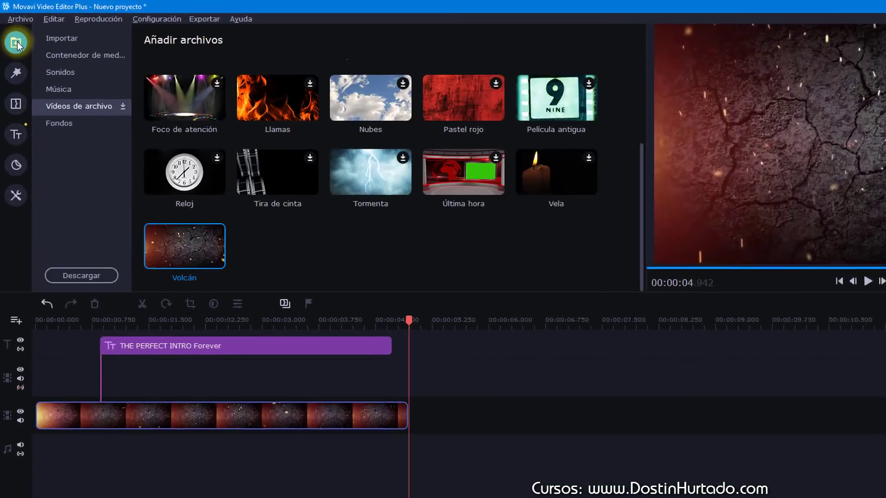
click(74, 101)
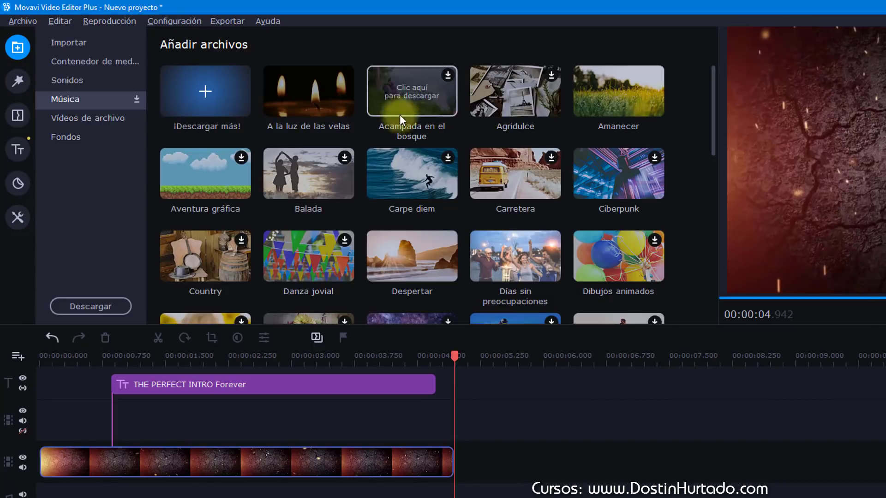
scroll(376, 171, down, 10)
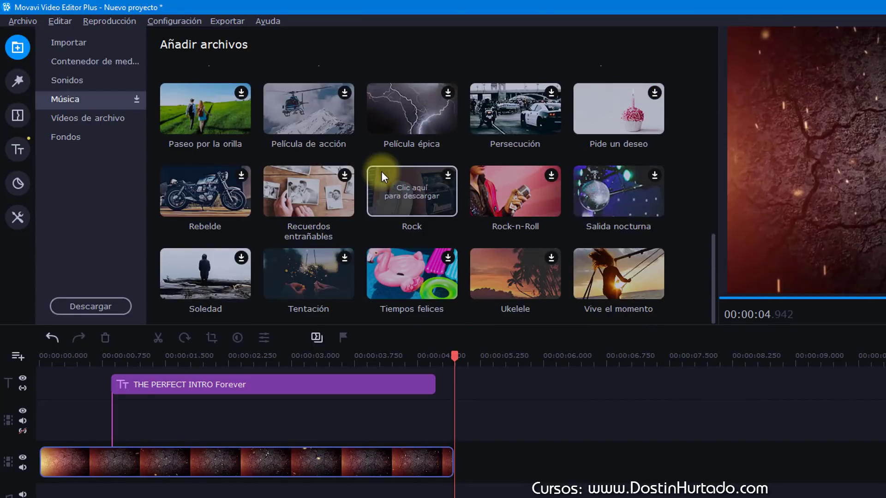
click(448, 173)
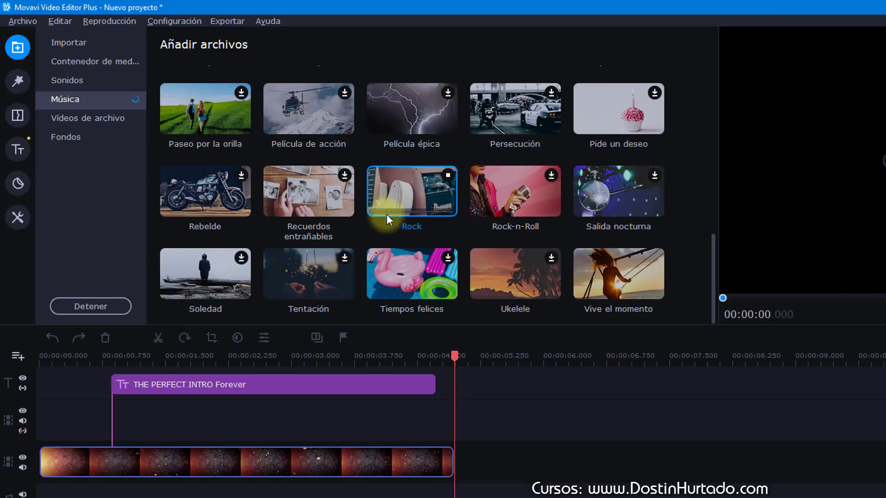
- Listen to the built-in sounds Aplauso and Abucheo
click(69, 81)
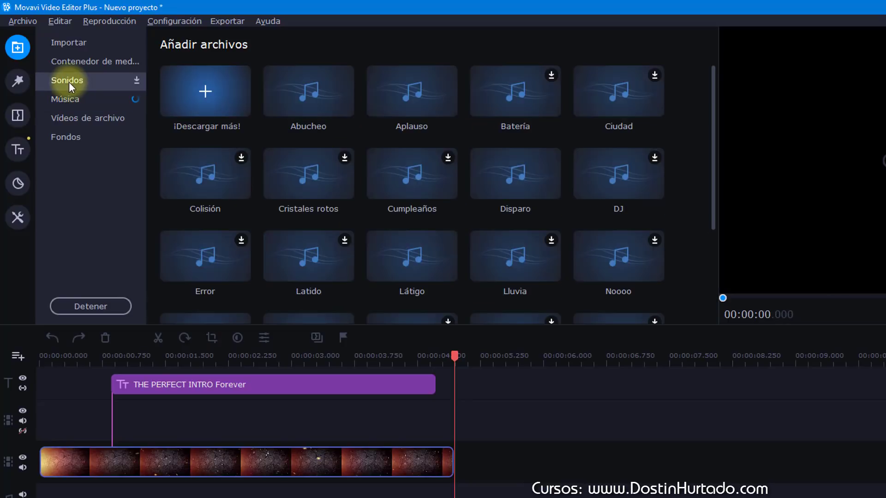
click(431, 97)
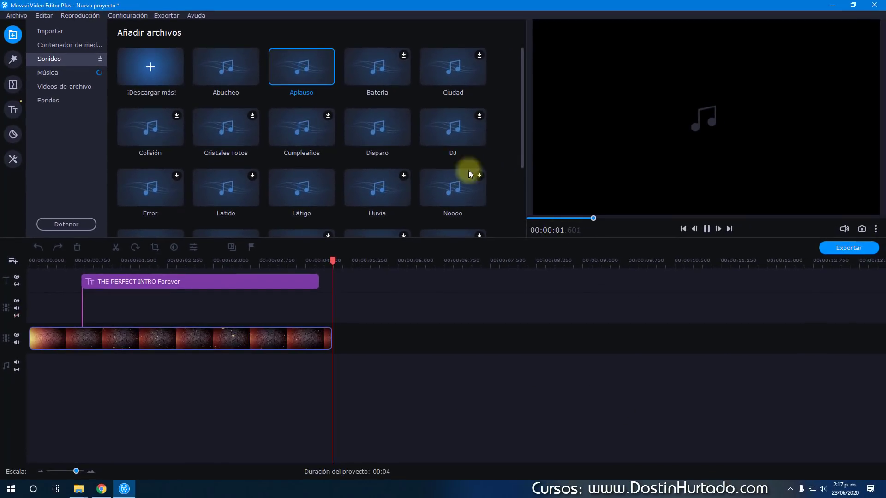
click(228, 65)
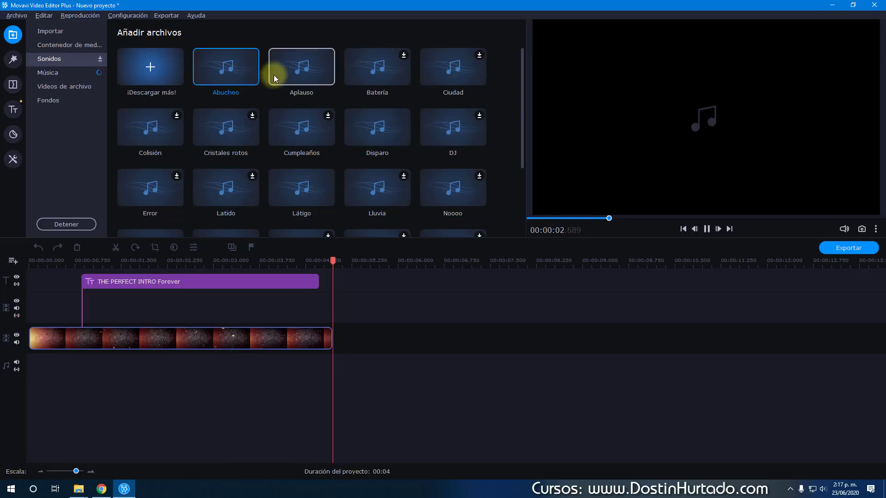
- Add the music A la luz de las velas to the audio track and cut off everything past the Volcán clip's end
click(64, 74)
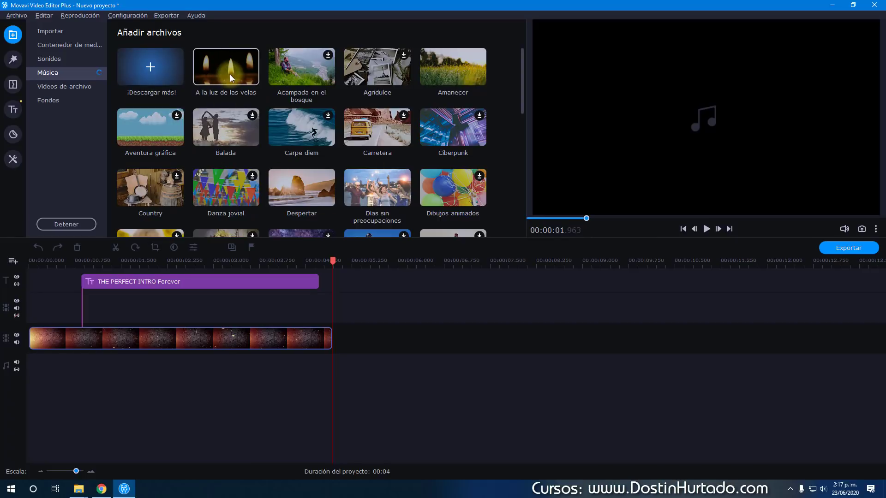
drag(232, 71, 66, 370)
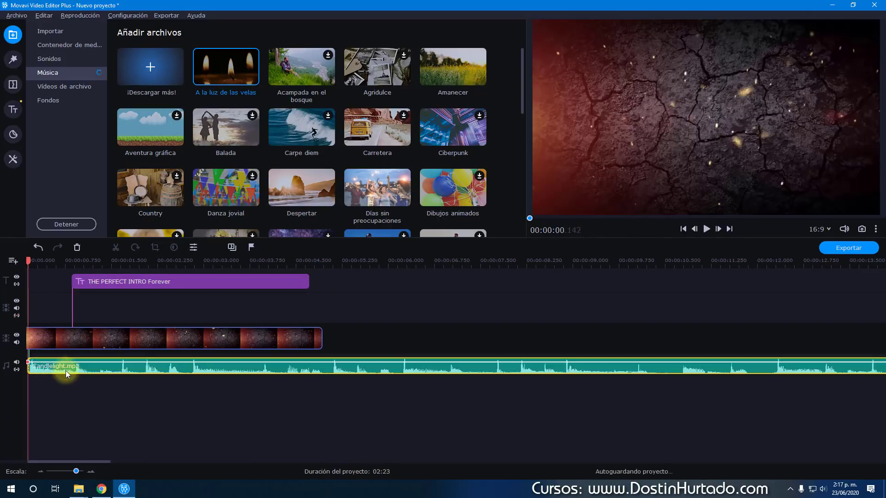
drag(321, 268, 322, 273)
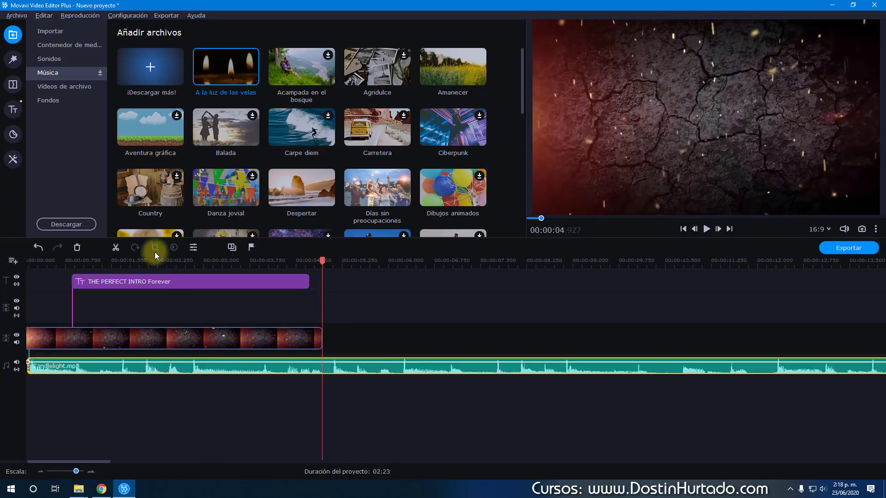
click(116, 246)
click(340, 368)
key(Delete)
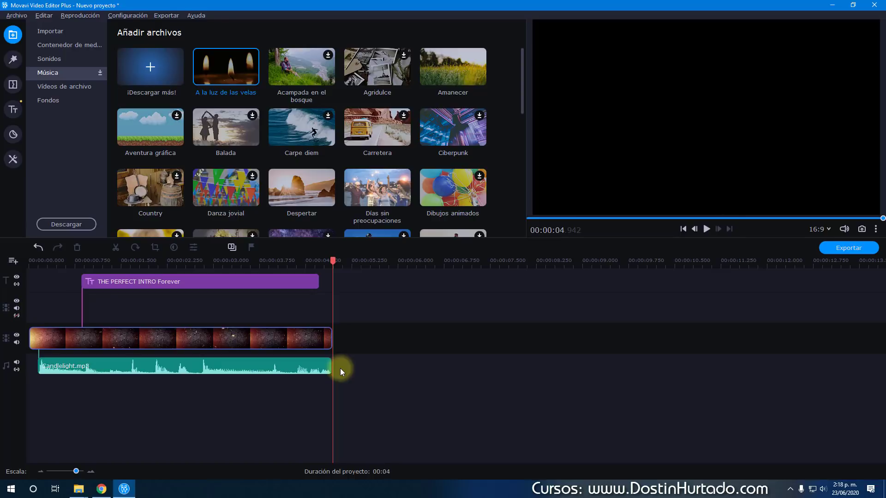
- Preview the intro with its music from the start of the timeline
click(28, 261)
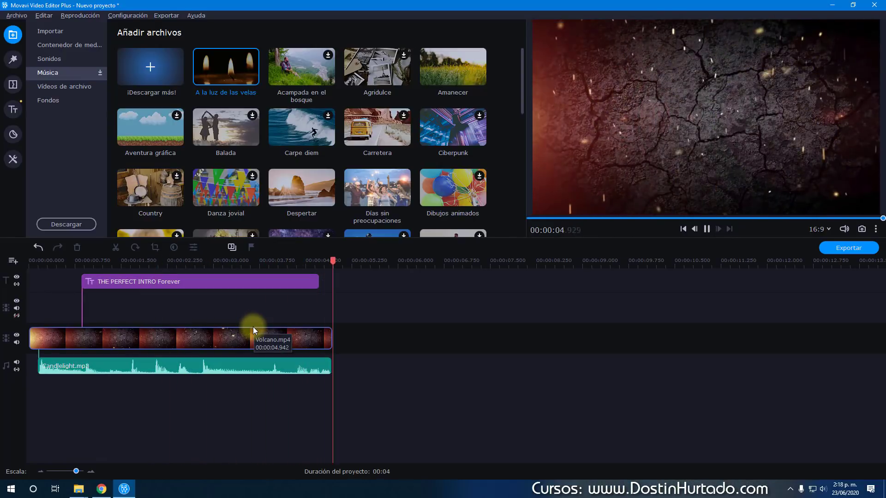
key(space)
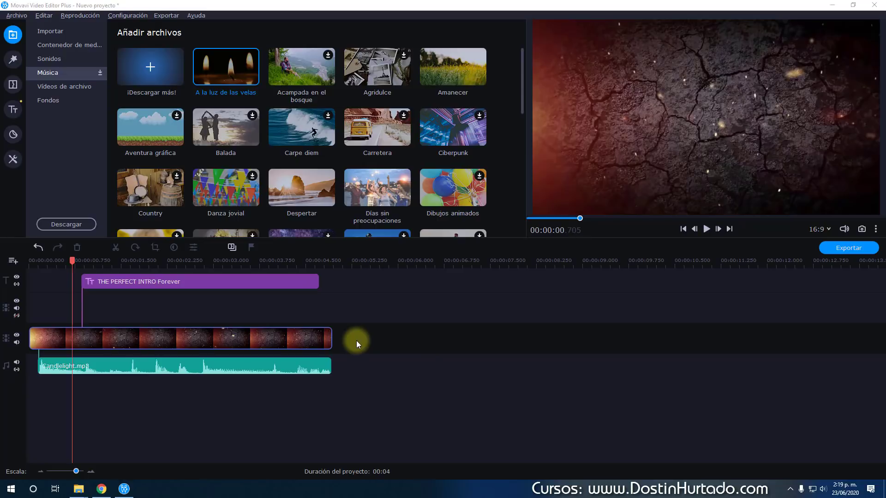
- Import the video and image files from the Movavi folder into the project's media container
click(9, 37)
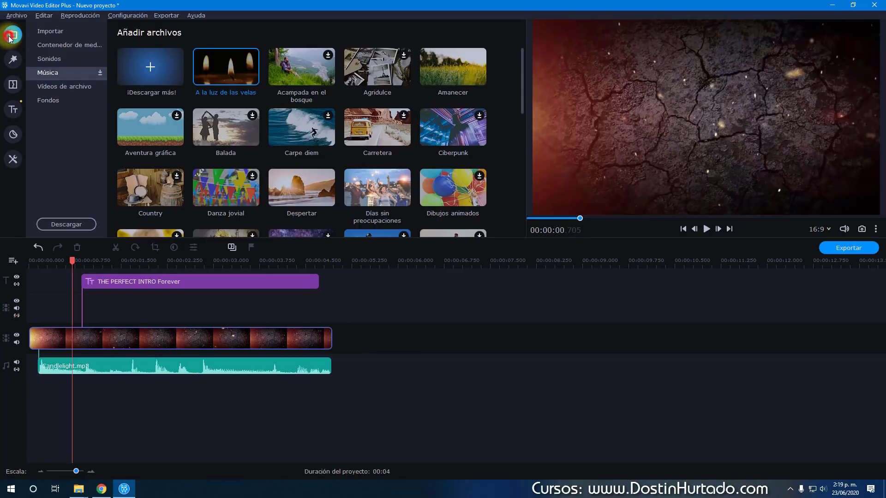
click(54, 31)
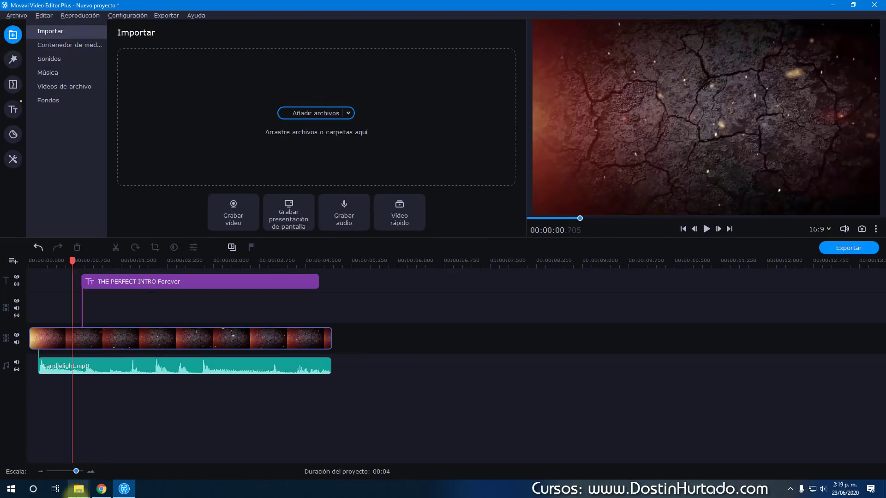
click(77, 490)
click(46, 448)
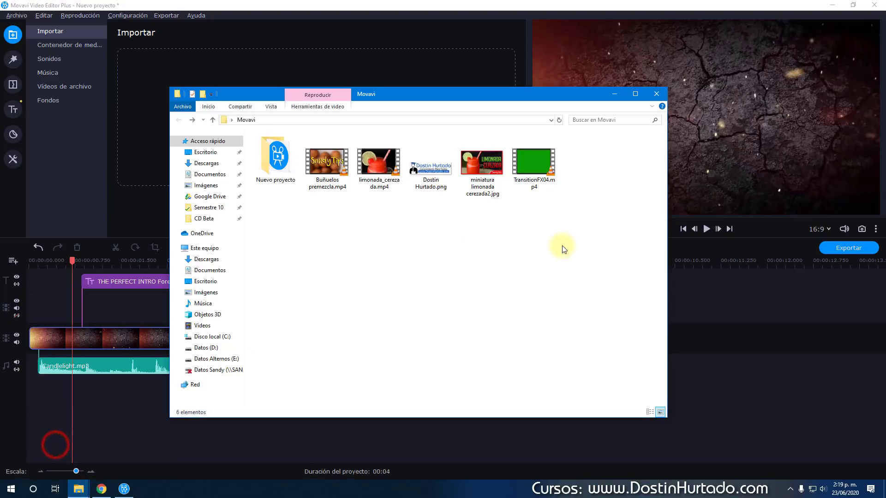
drag(566, 244, 286, 47)
click(143, 142)
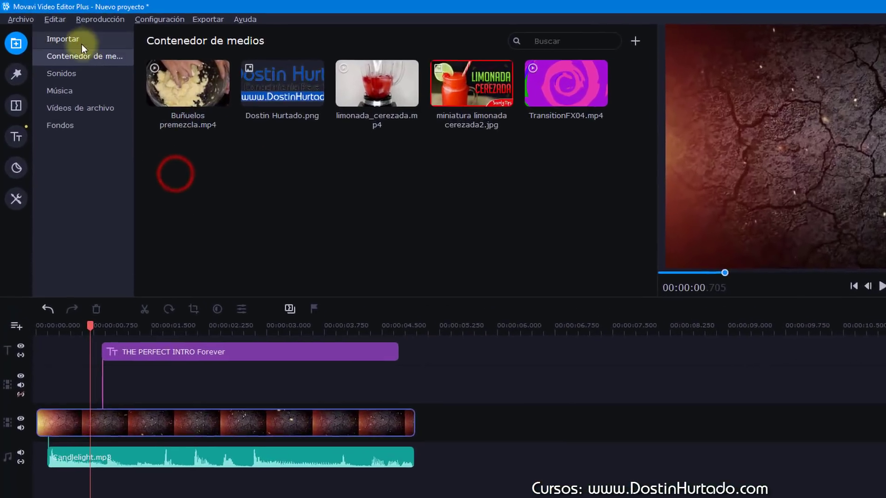
click(50, 31)
click(400, 146)
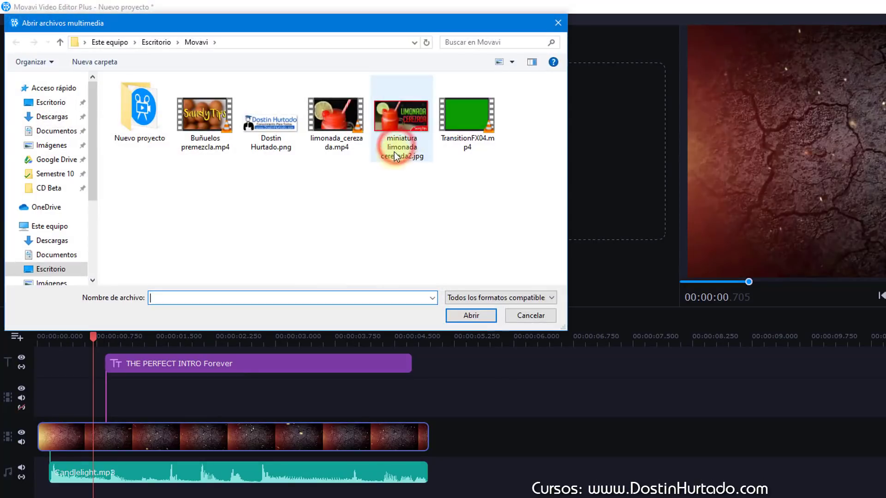
click(264, 133)
click(402, 117)
click(466, 118)
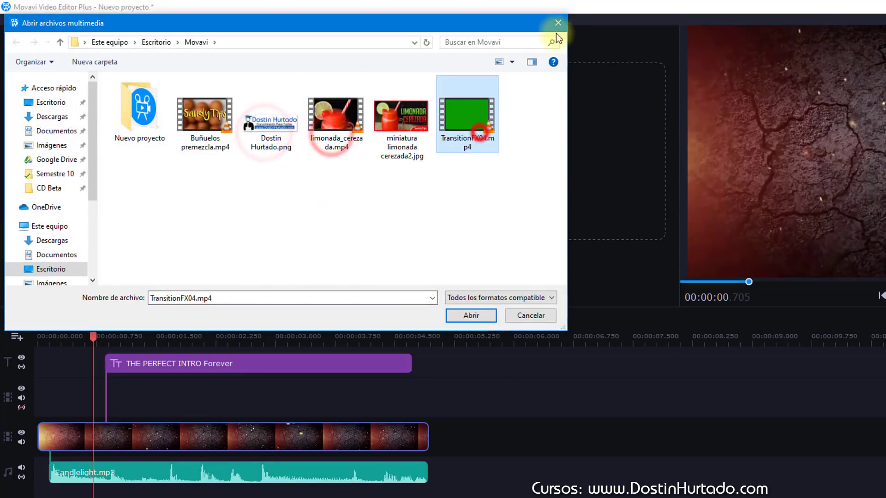
click(558, 23)
click(82, 58)
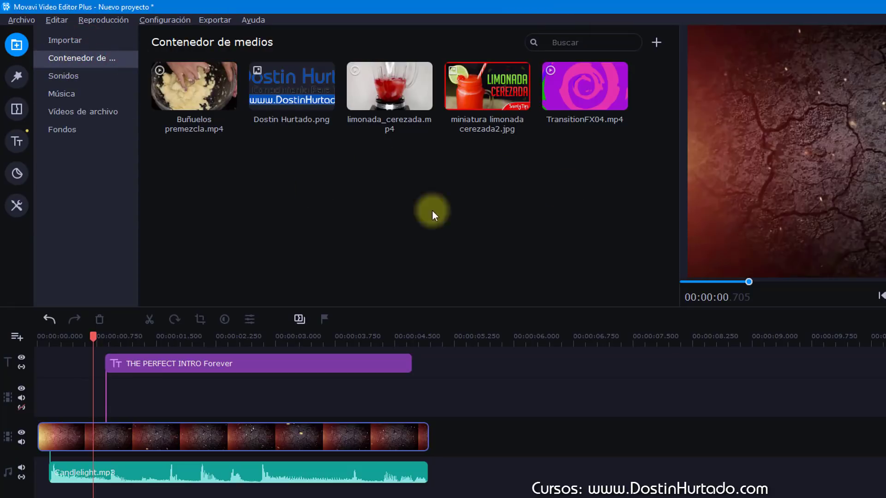
drag(583, 198, 255, 85)
click(347, 182)
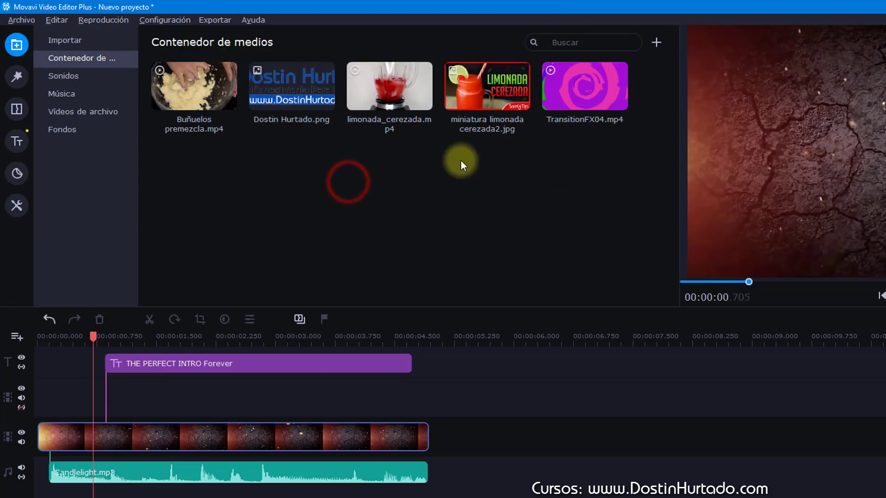
click(392, 216)
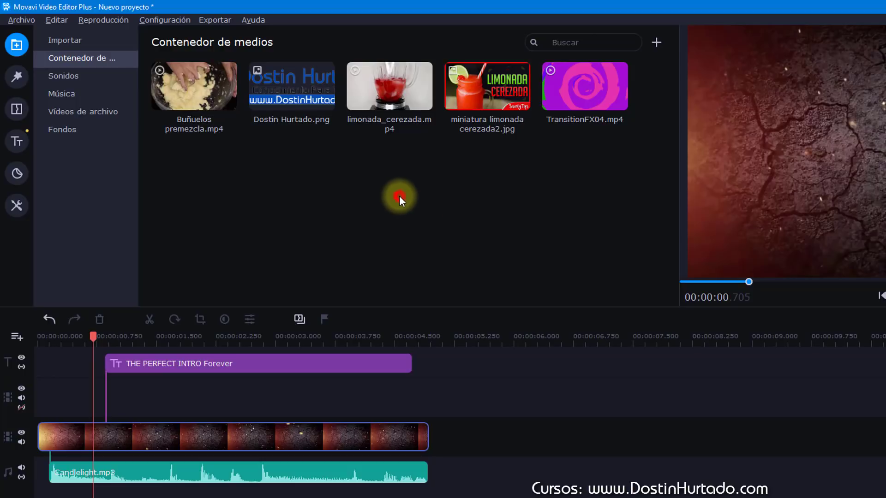
click(400, 195)
- Add limonada_cerezada.mp4 right after the Volcán clip, split it at about 12.34 s on the timeline and delete its rear part
click(372, 129)
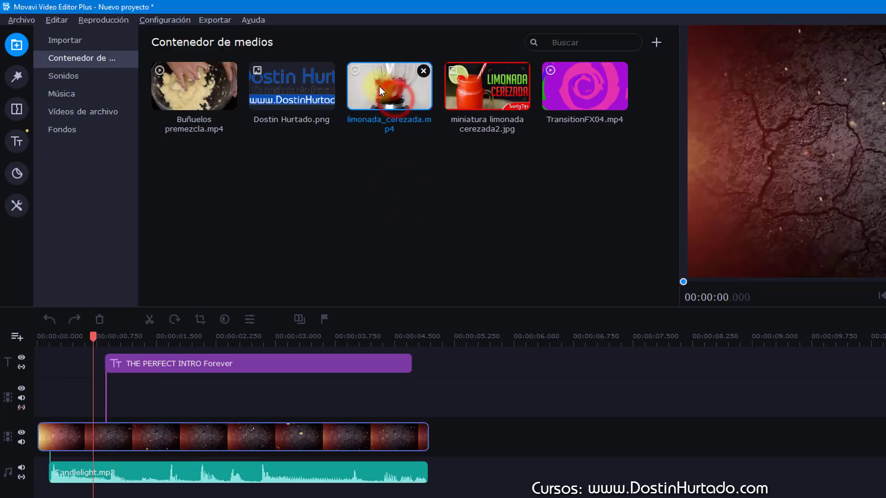
drag(379, 87, 442, 435)
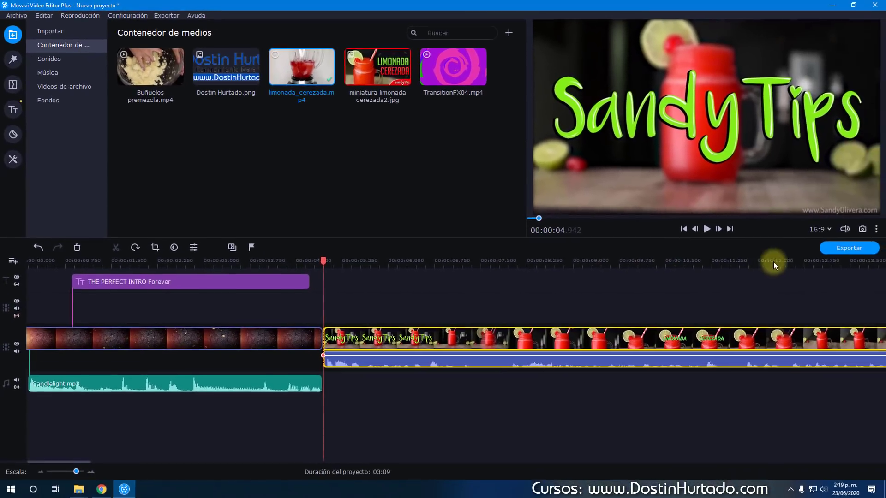
click(777, 260)
click(116, 247)
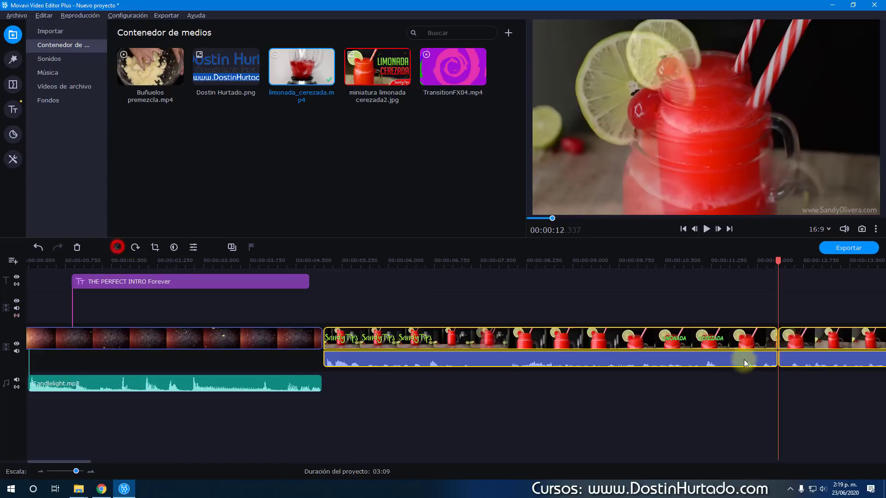
click(791, 337)
key(Delete)
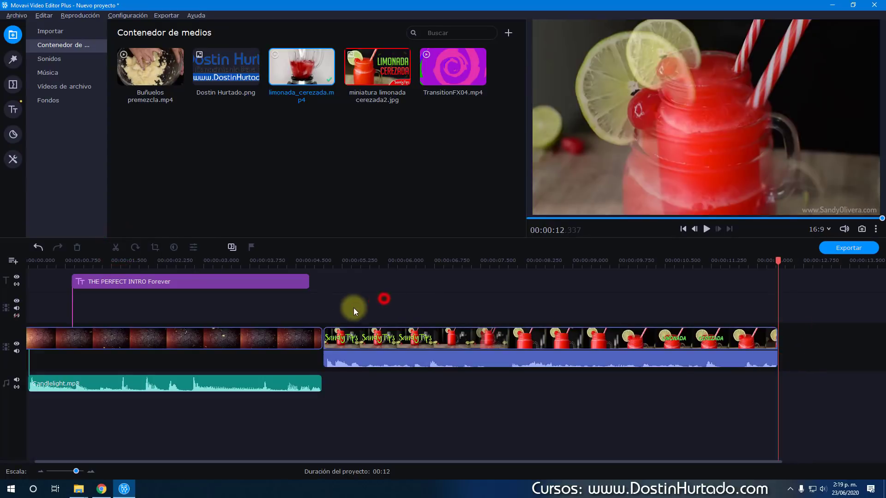
click(307, 339)
click(346, 339)
click(292, 339)
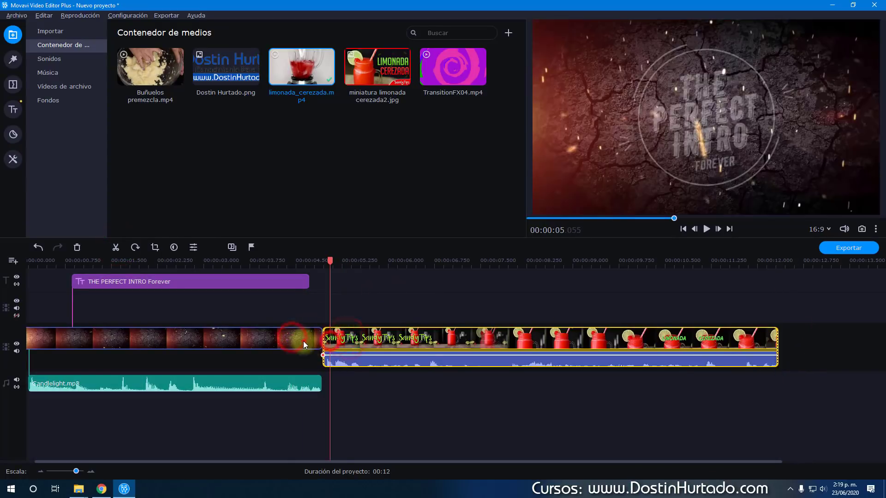
click(351, 339)
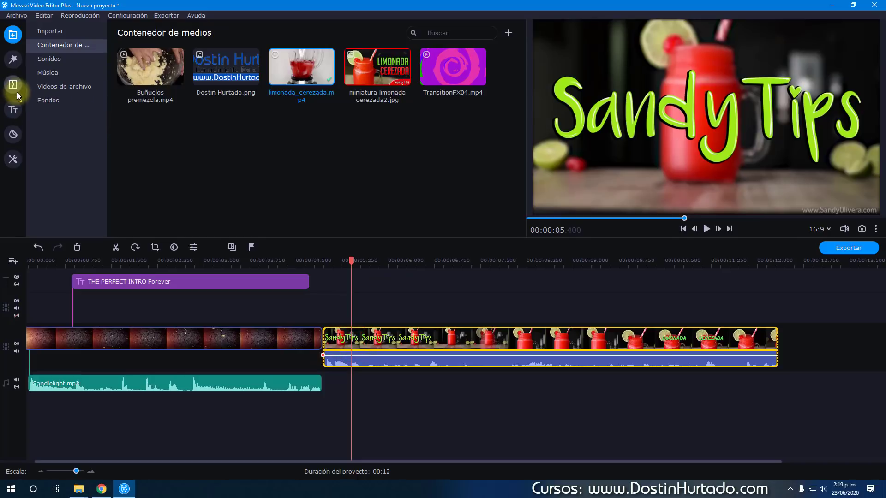
- Place the Fundido a negro transition from the Fundidos collection between the Volcán clip and limonada_cerezada.mp4
click(13, 85)
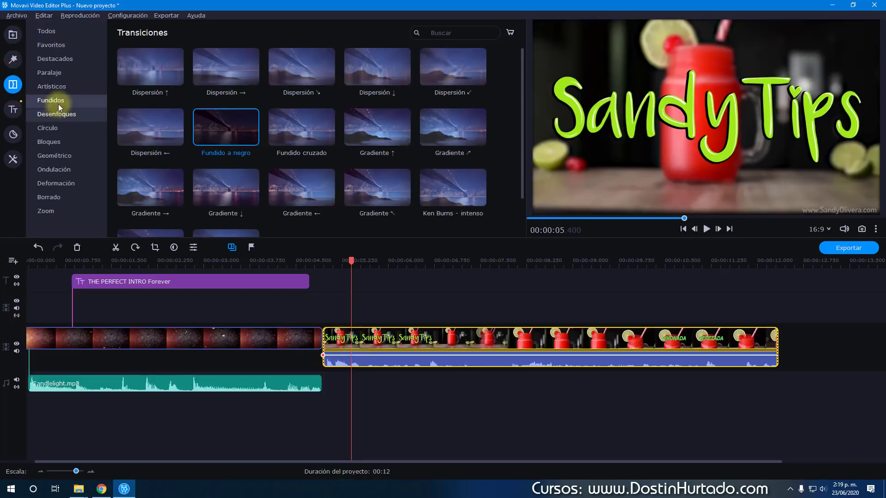
click(54, 84)
click(48, 33)
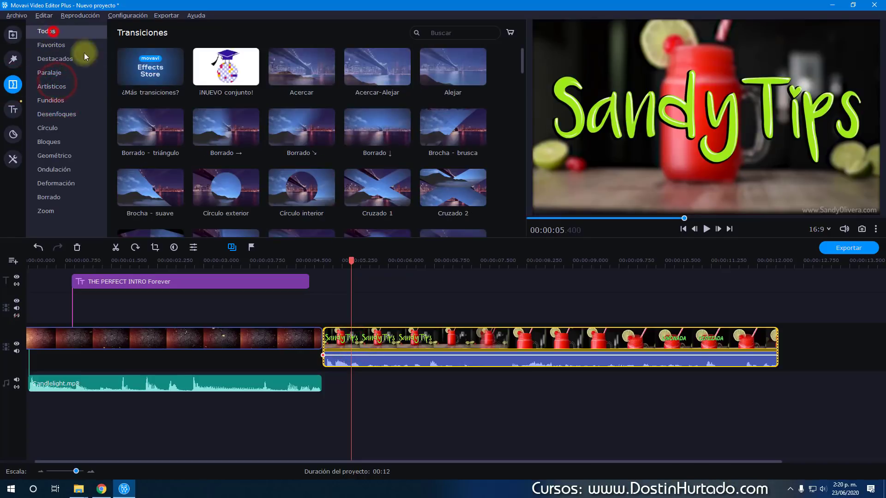
scroll(267, 101, down, 10)
scroll(266, 101, down, 5)
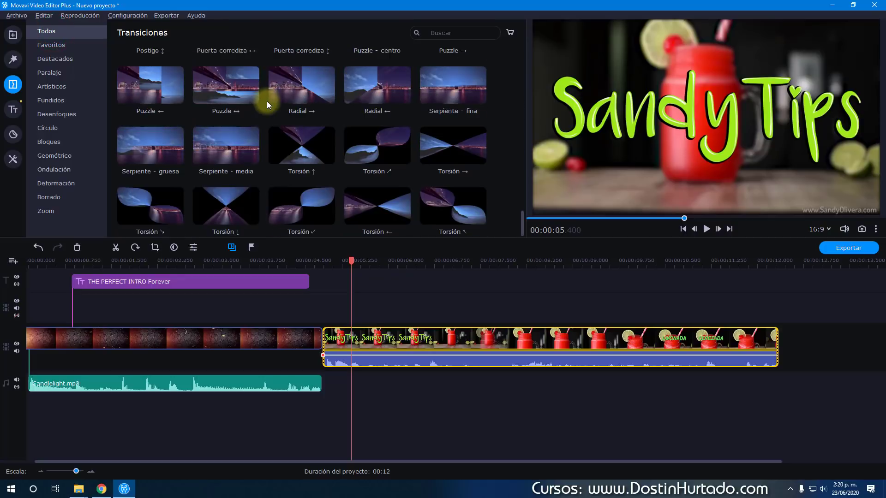
click(52, 100)
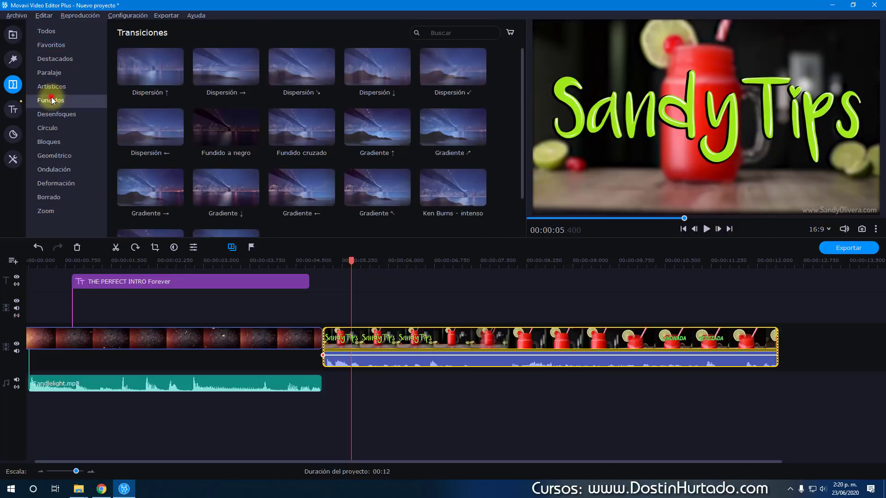
drag(226, 126, 333, 347)
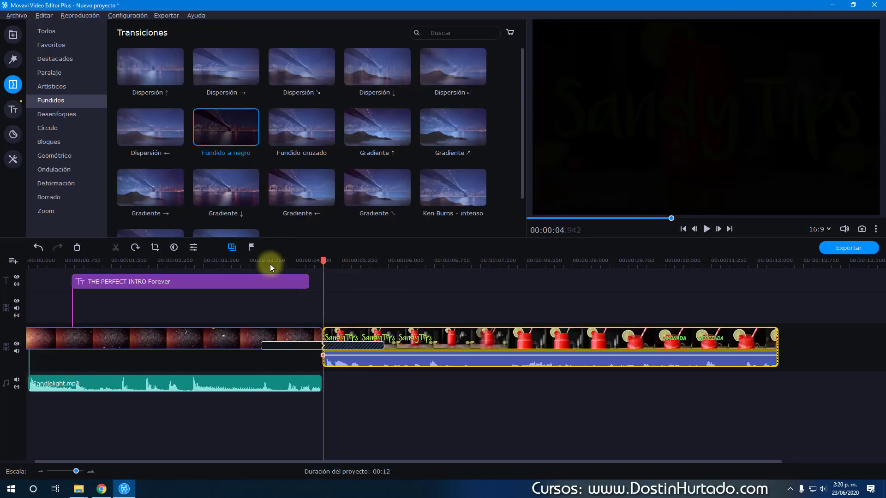
- Preview the Fundido a negro transition from the intro into the limonada_cerezada.mp4 clip
click(231, 261)
key(space)
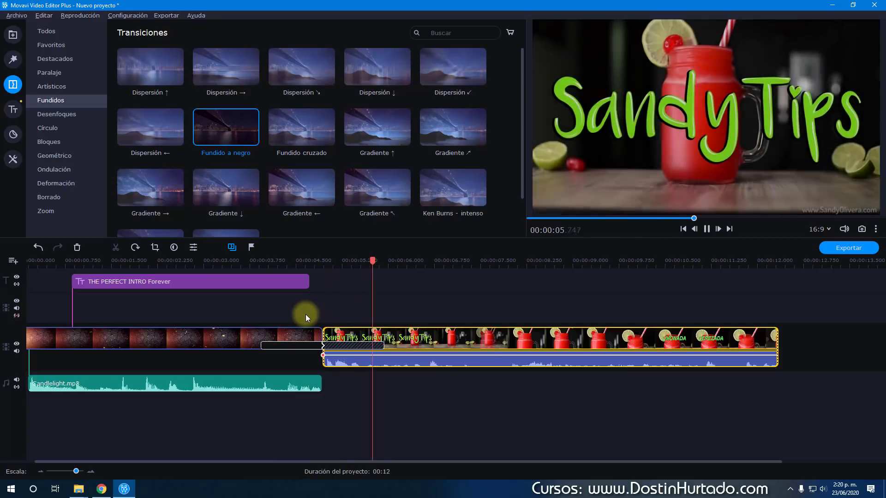
key(space)
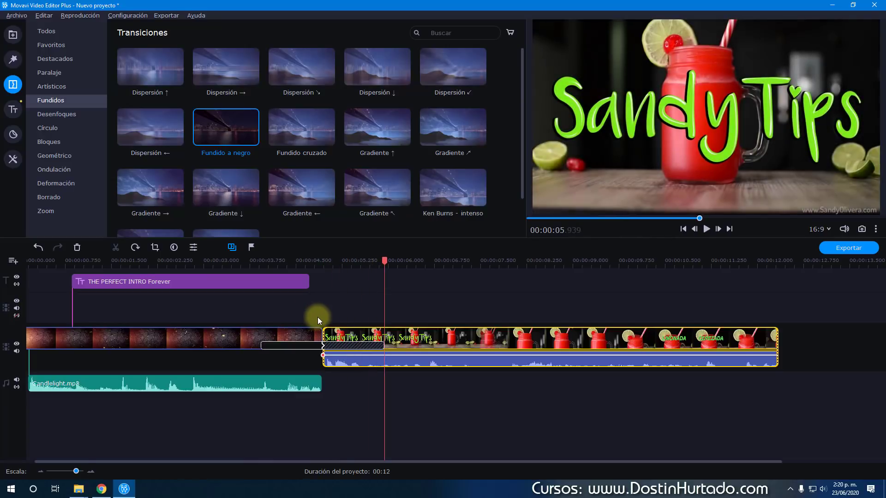
- Try deleting only the attached audio of the limonada_cerezada.mp4 clip, and undo the deletion
click(383, 367)
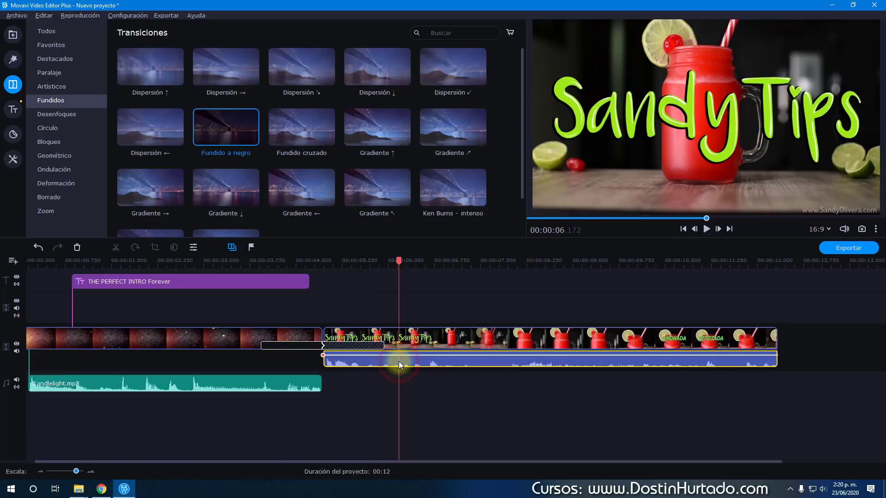
key(Delete)
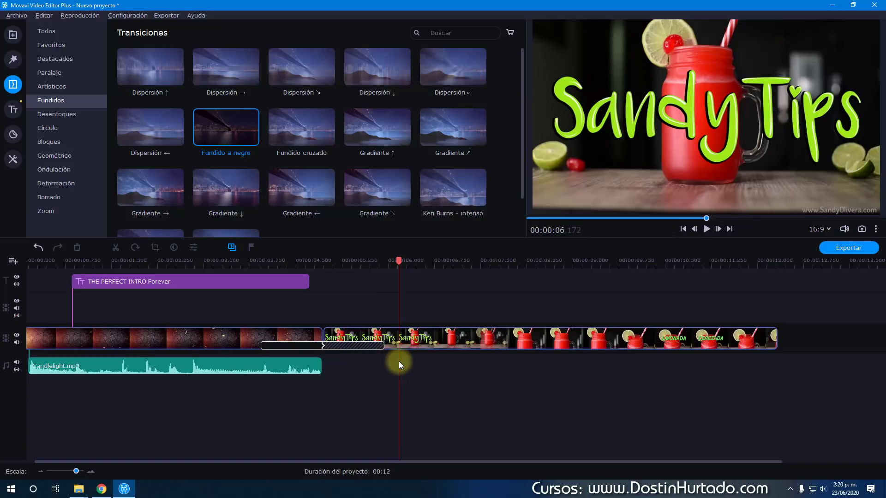
key(ctrl+z)
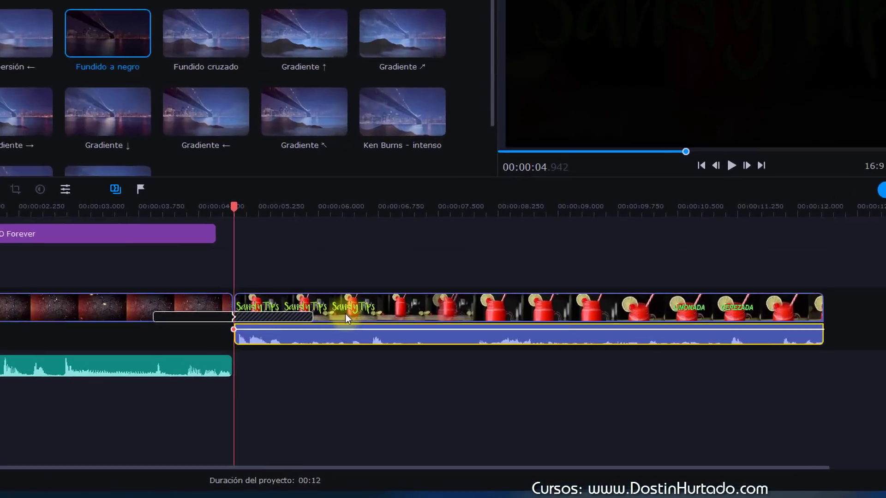
- Separate the audio from the limonada_cerezada.mp4 clip and delete the detached audio from the audio track
right_click(410, 342)
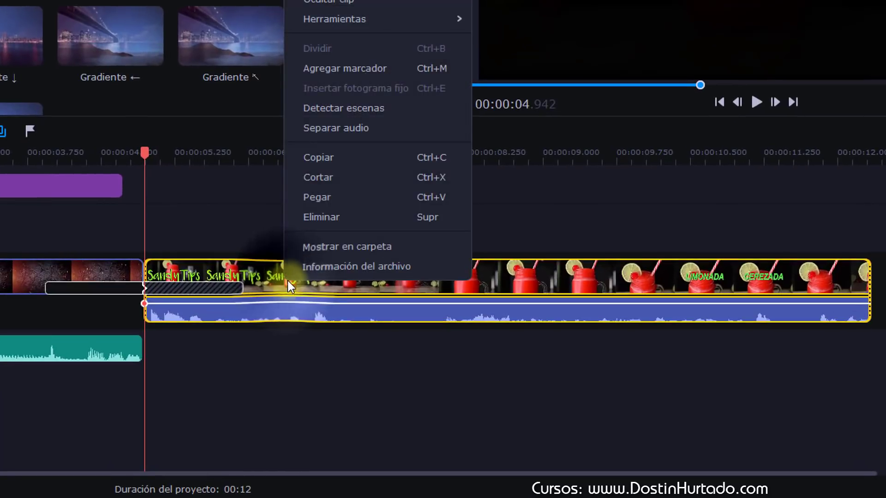
click(360, 134)
click(245, 376)
click(299, 265)
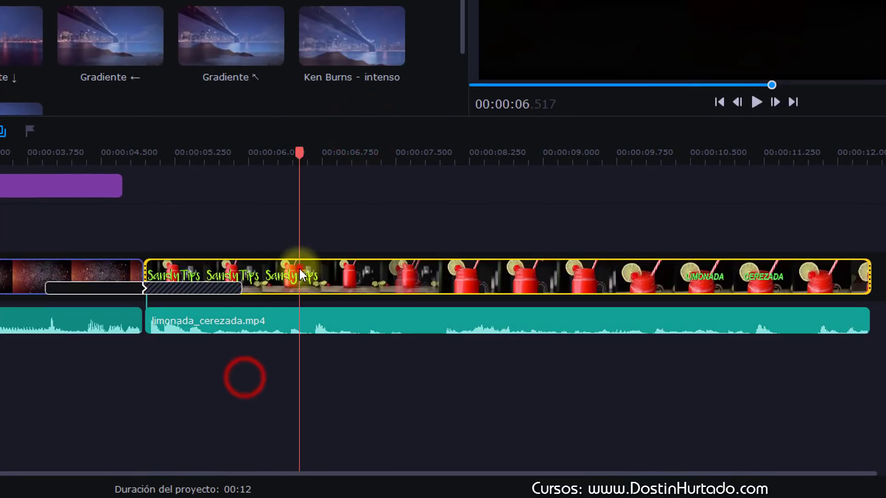
click(300, 324)
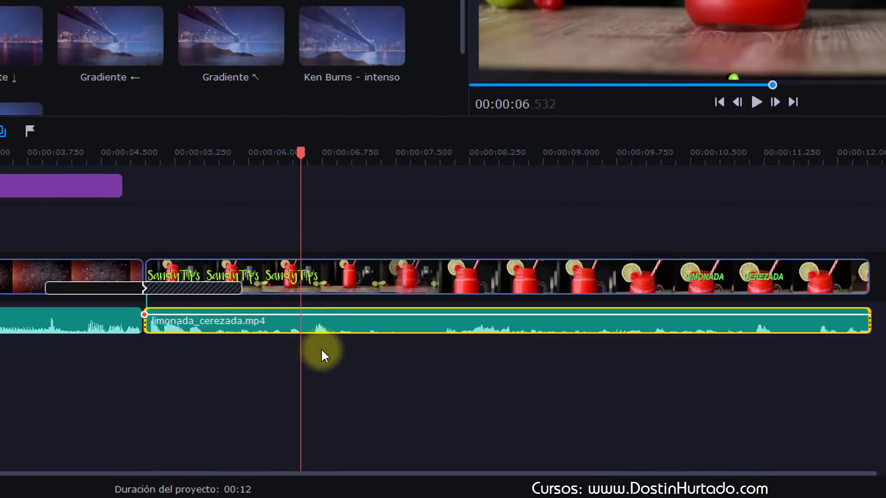
click(281, 377)
click(273, 328)
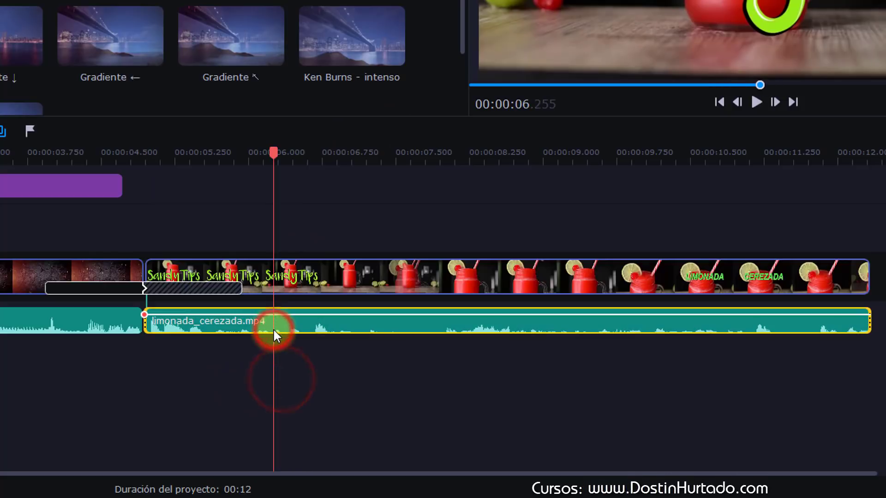
key(Delete)
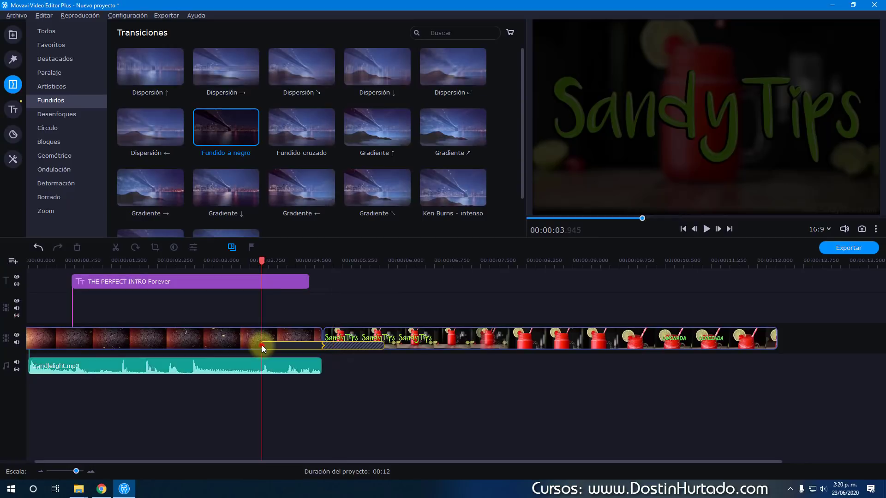
- Set the duration of the Fundido a negro transition between the clips to 1 second and preview it
double_click(281, 345)
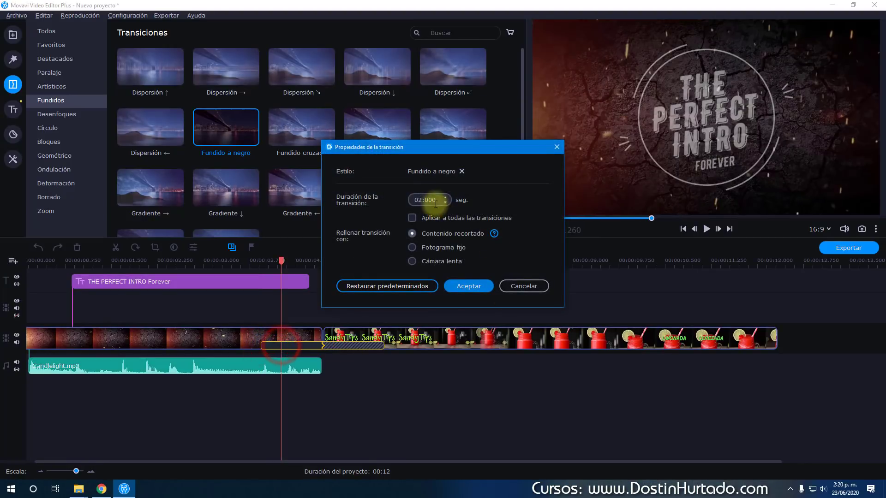
click(446, 203)
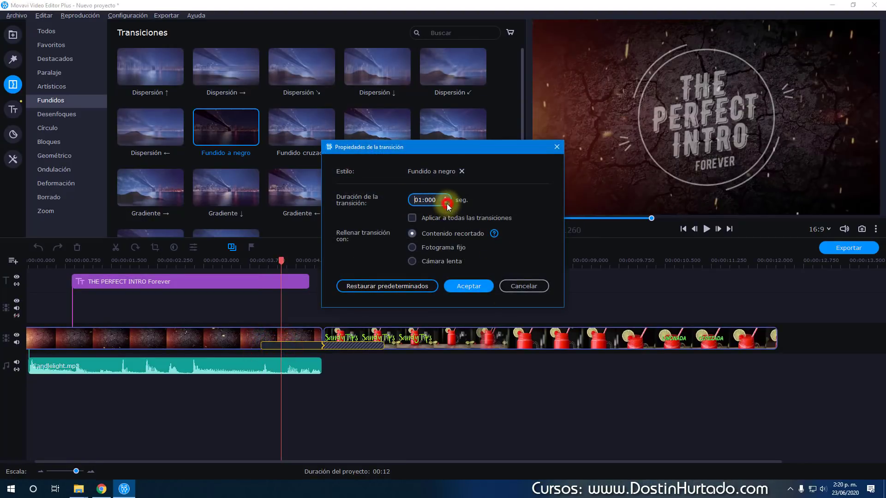
click(469, 286)
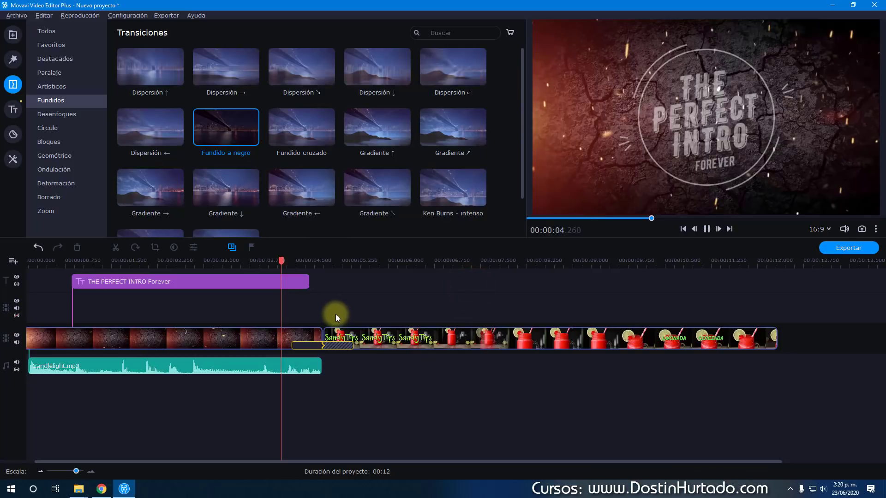
key(space)
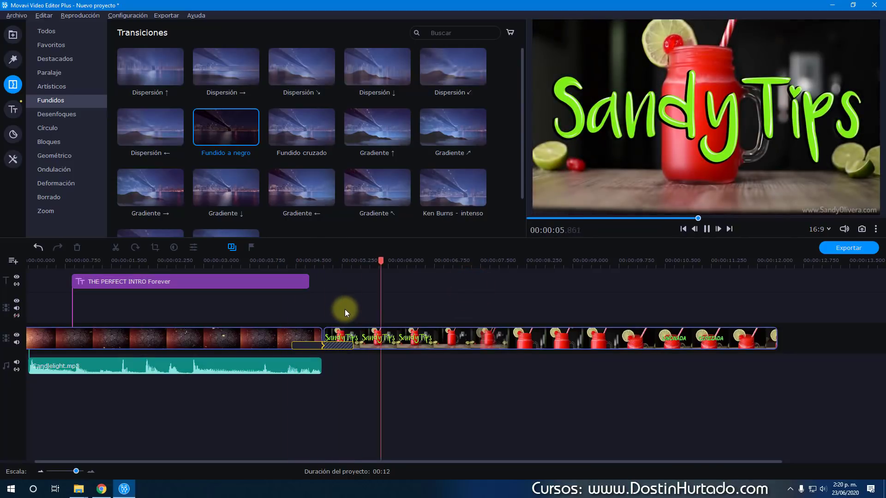
key(space)
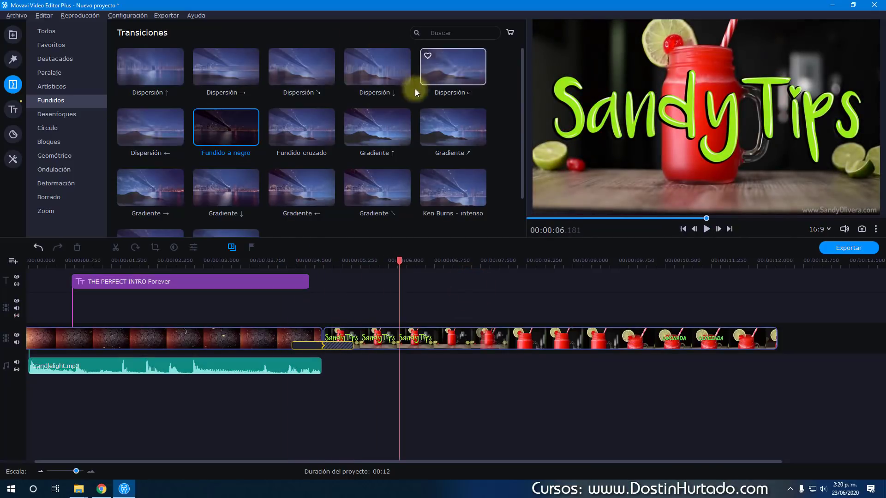
- Replace the Fundido a negro transition between the two clips with Dispersión ↑, and remove that one as well
click(331, 347)
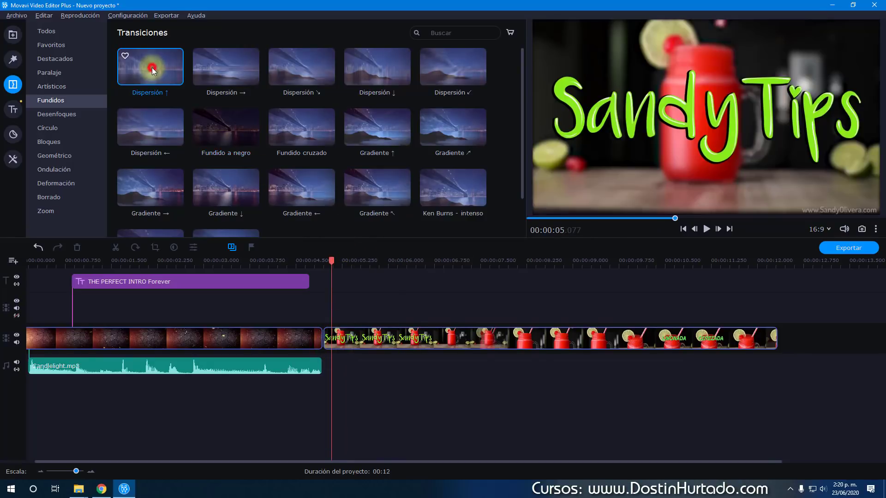
drag(153, 71, 334, 351)
drag(338, 345, 339, 345)
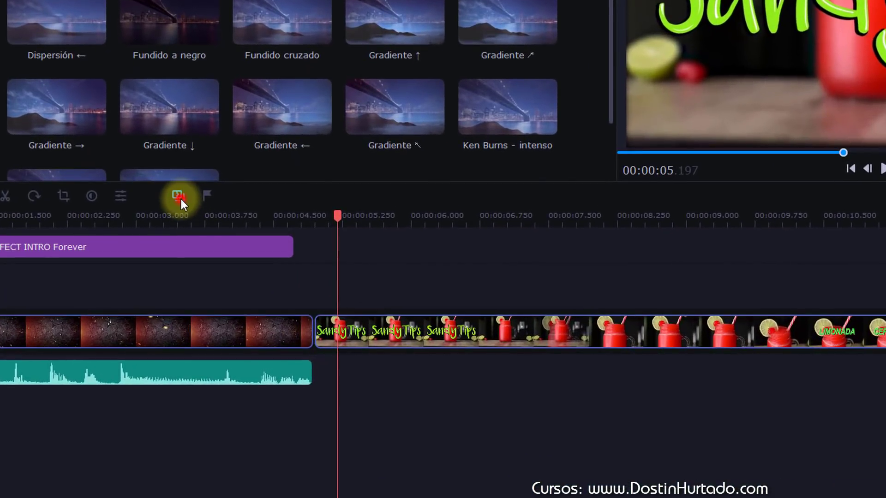
- Apply random transitions of 2 seconds to all clips with the transition wizard, and delete the one between the Volcán and limonada clips
click(178, 197)
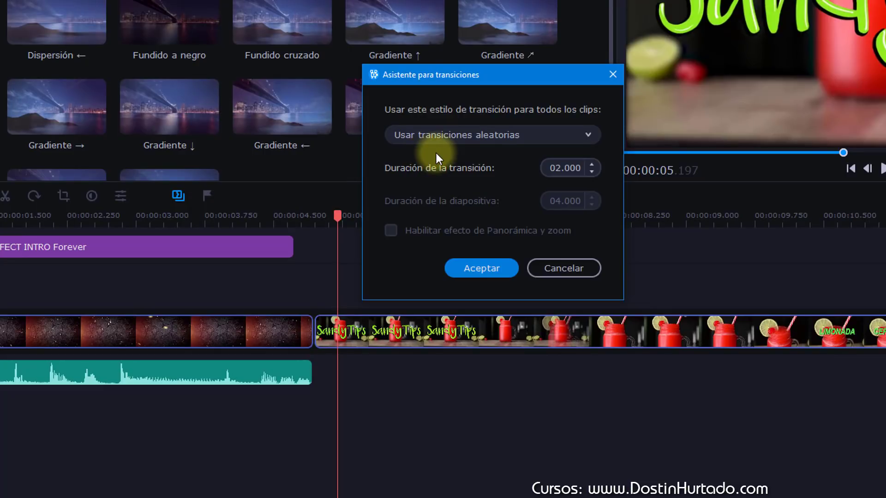
click(464, 138)
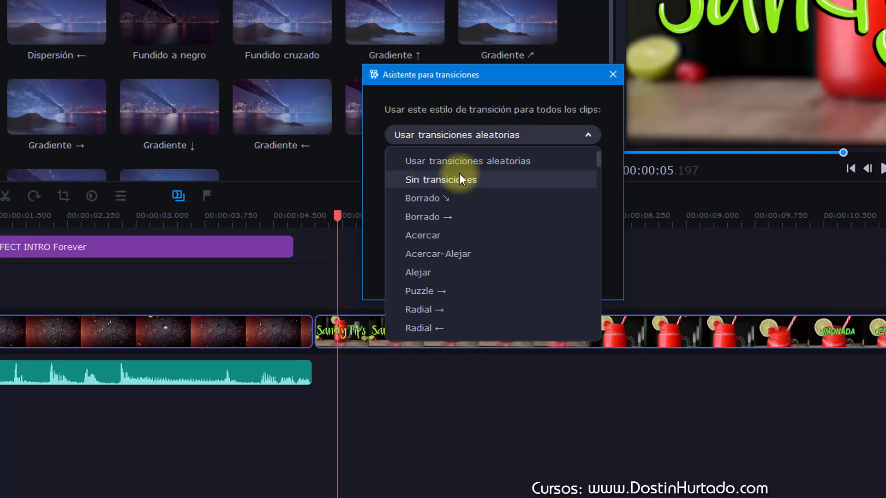
click(463, 161)
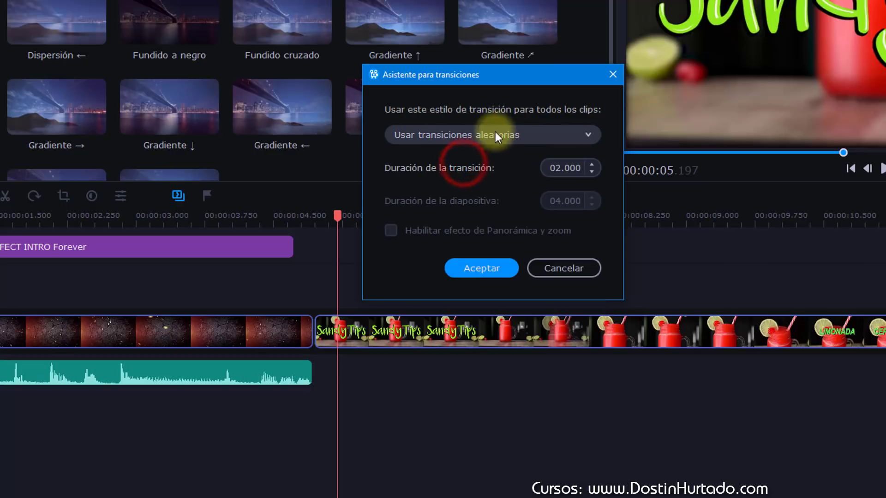
click(482, 273)
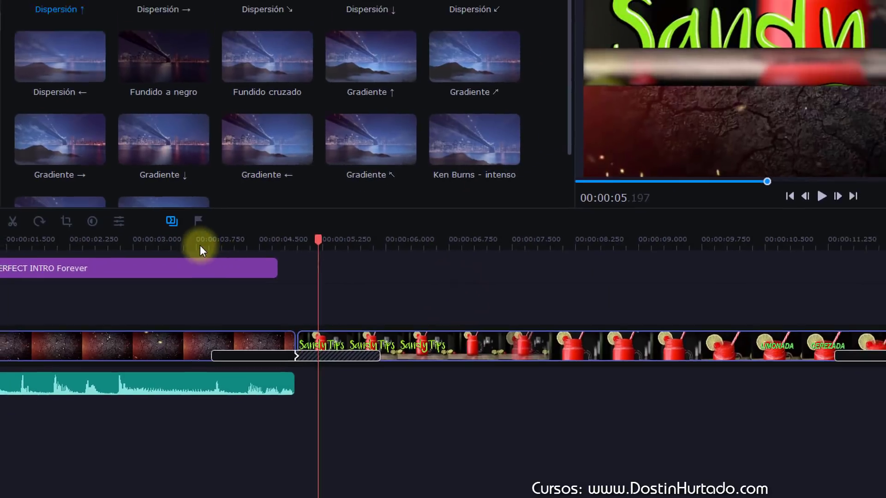
click(203, 219)
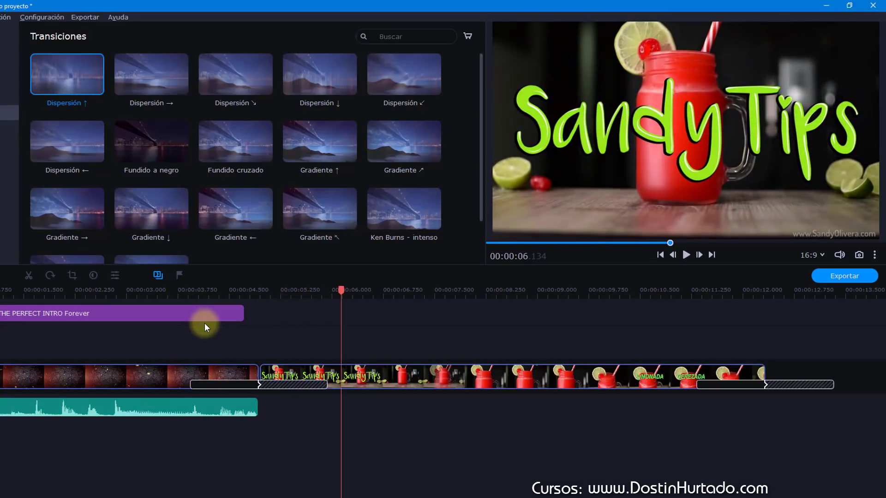
click(271, 385)
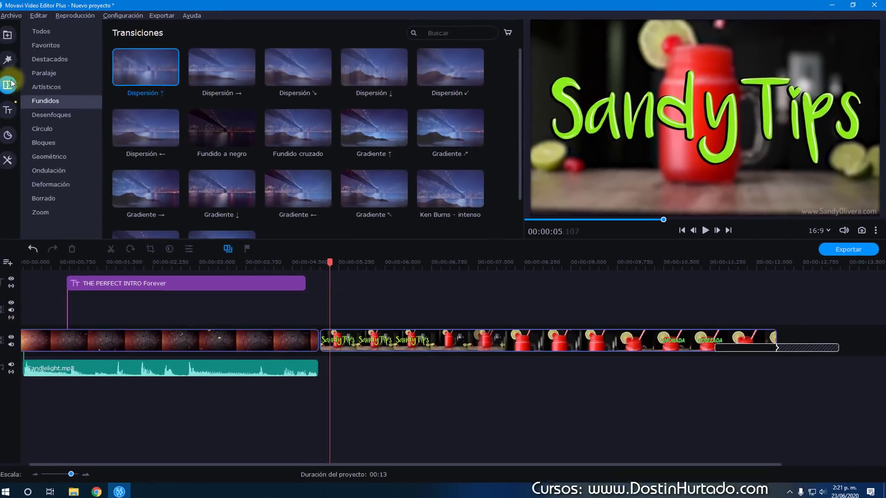
- Split the limonada_cerezada.mp4 clip at about 6.3 s on the timeline
click(7, 109)
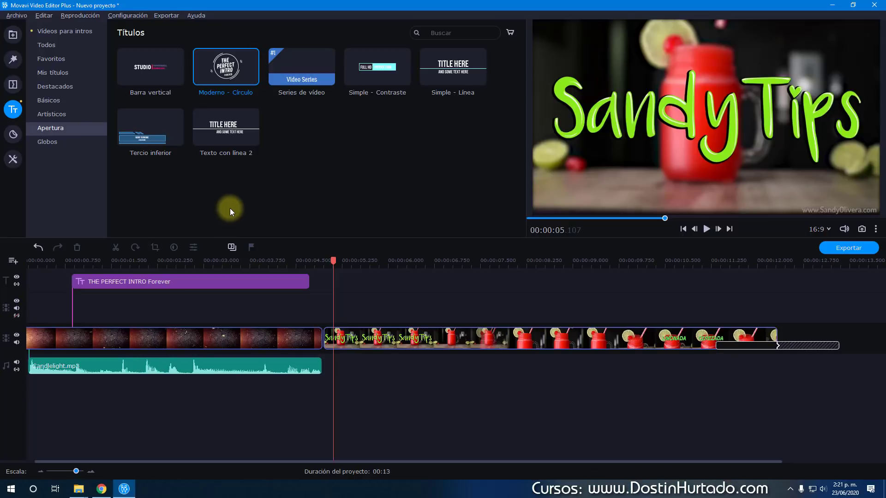
click(361, 327)
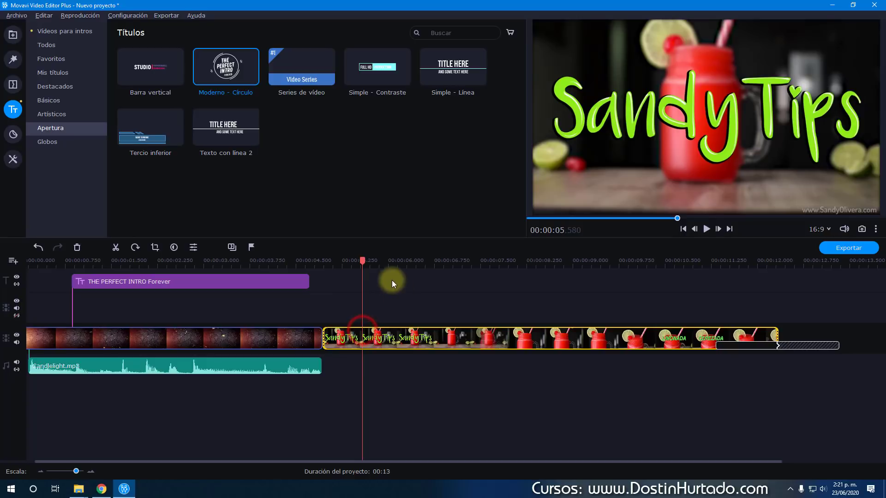
drag(365, 261, 407, 260)
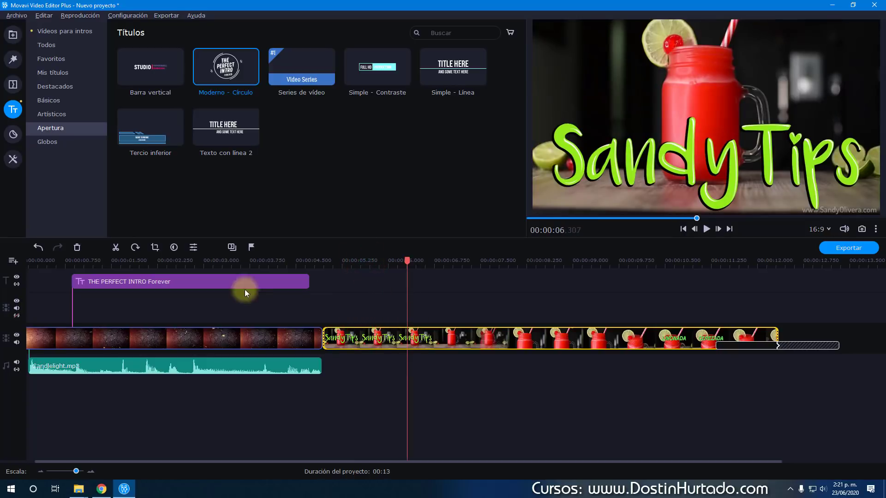
click(116, 247)
- Examine the filters available for the short first limonada_cerezada.mp4 segment in the Artísticos, Todos and Destacados categories
click(354, 336)
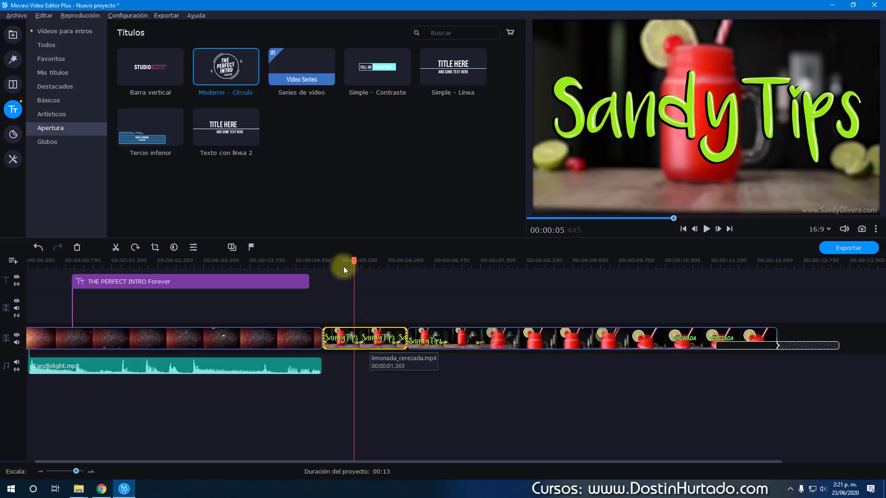
click(14, 59)
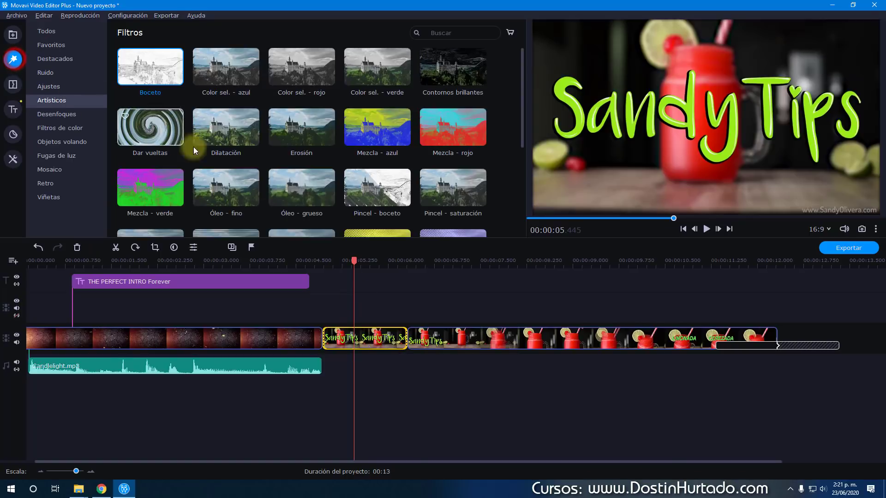
scroll(273, 109, down, 2)
scroll(273, 109, down, 2)
scroll(273, 110, up, 4)
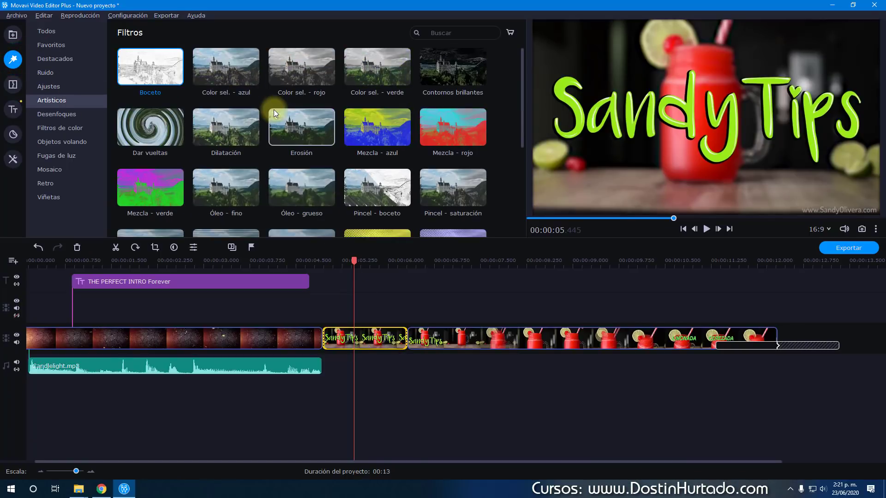
click(45, 30)
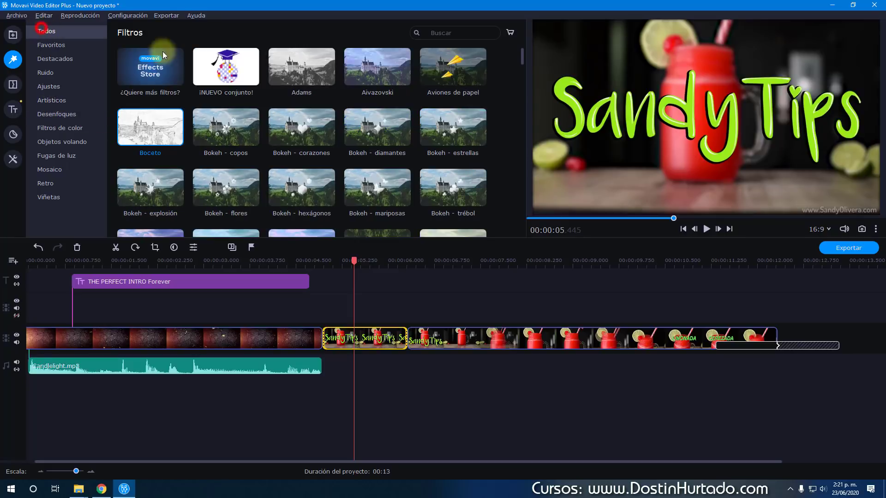
scroll(339, 114, down, 5)
scroll(340, 114, down, 10)
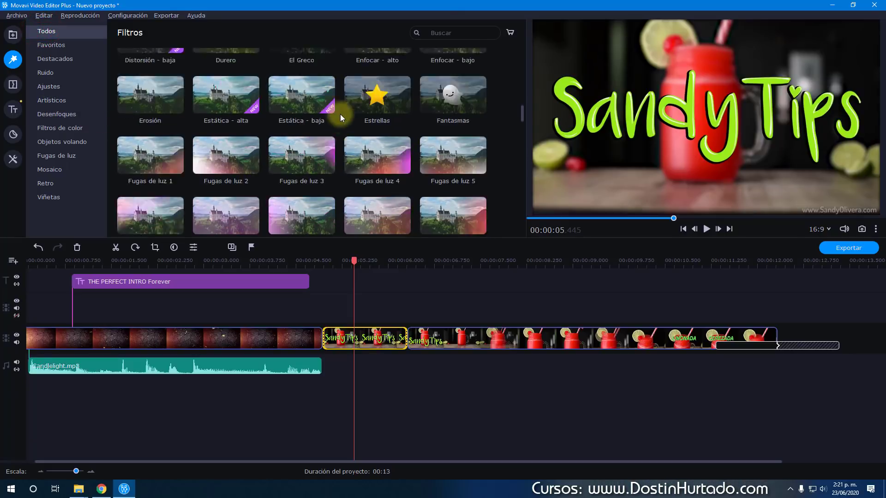
scroll(340, 115, up, 3)
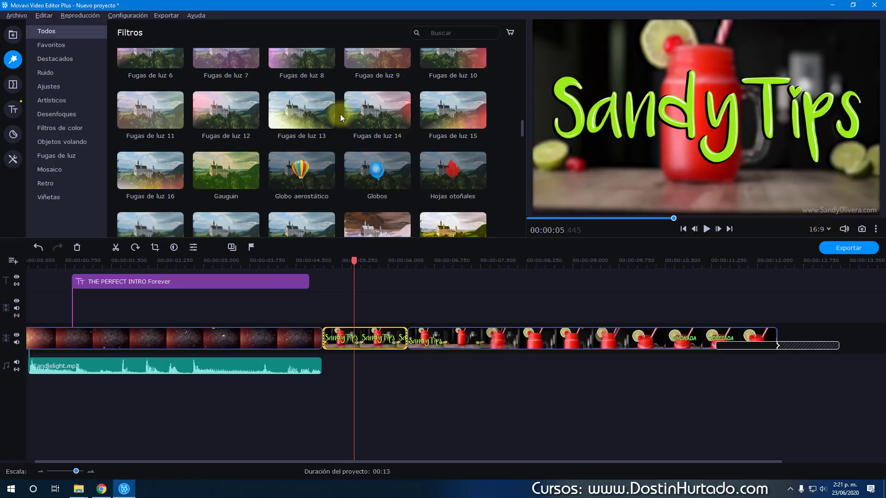
click(57, 60)
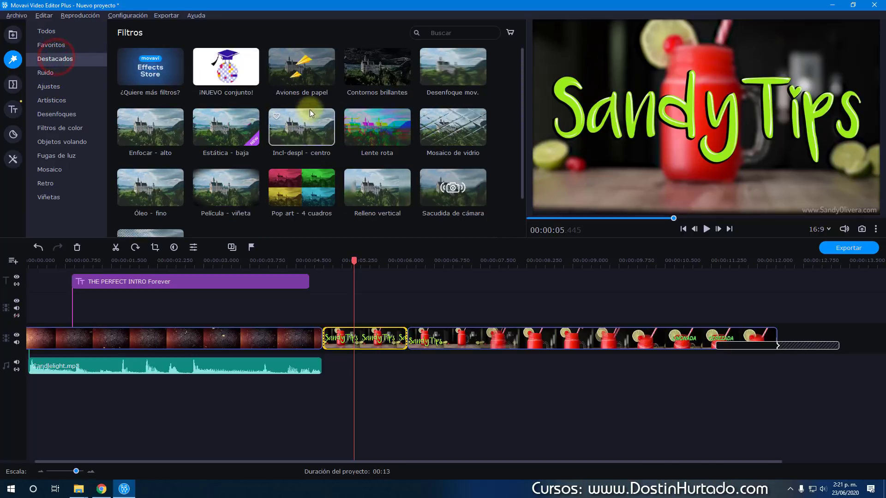
- Apply the Aviones de papel filter to the short first limonada_cerezada.mp4 segment and preview it
drag(302, 72, 349, 333)
click(317, 263)
key(space)
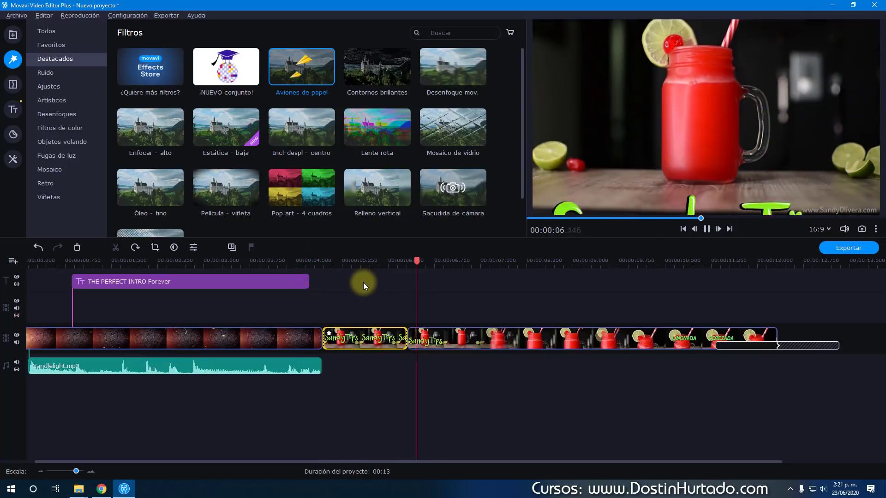
click(385, 261)
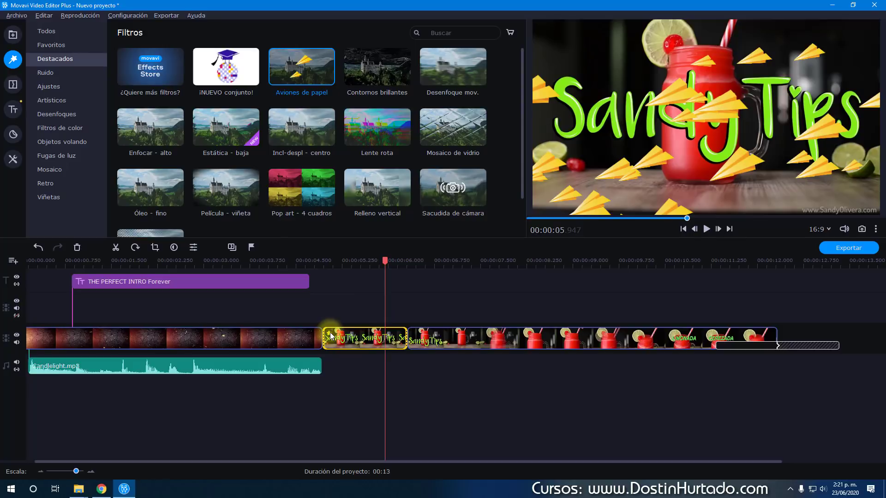
click(347, 345)
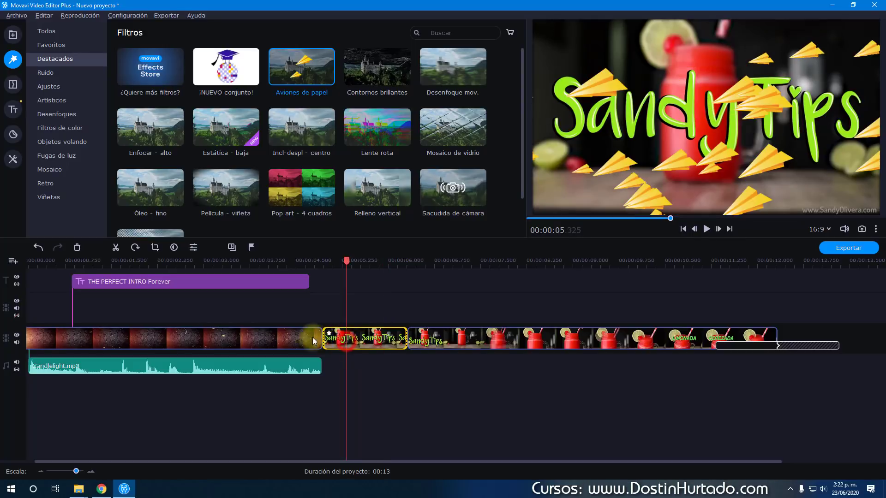
- Remove the Aviones de papel filter from the applied effects of the first limonada_cerezada.mp4 segment
click(193, 248)
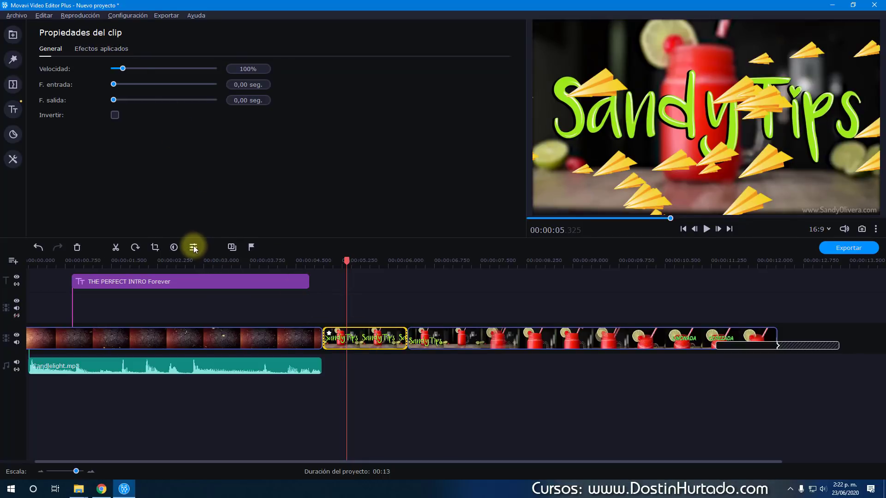
click(105, 49)
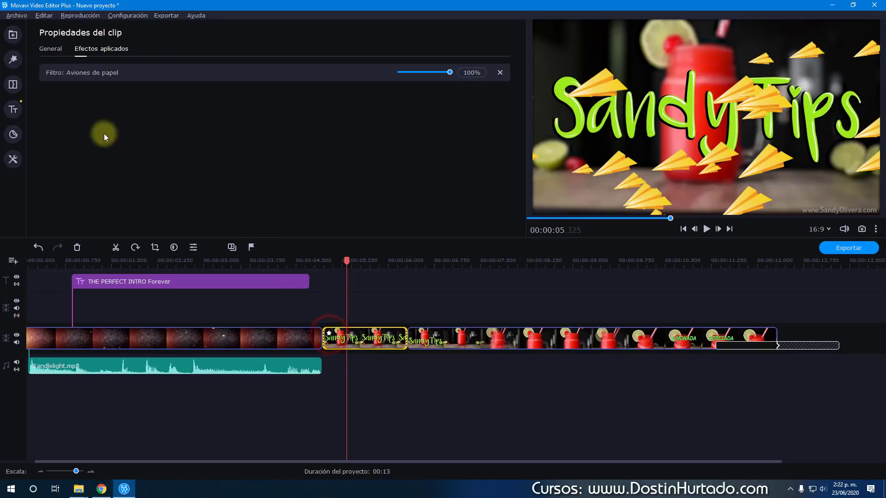
click(499, 72)
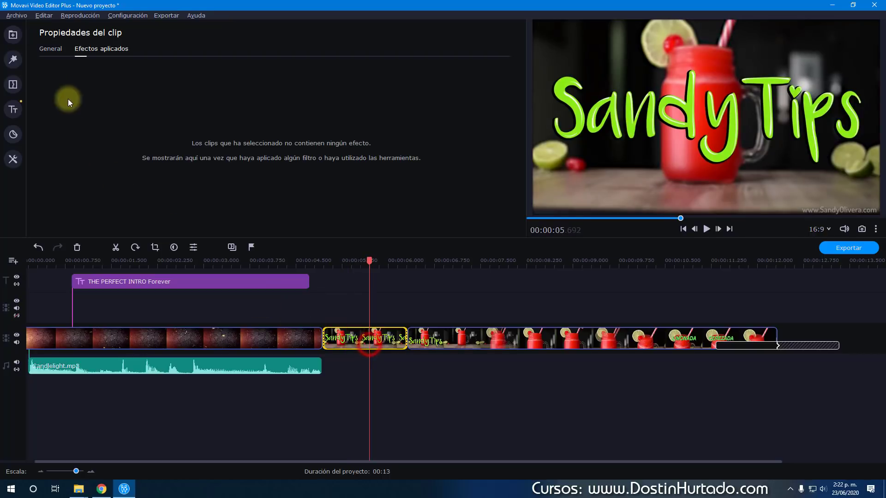
- Apply the Lente rota filter to the short first limonada_cerezada.mp4 segment and play it back
click(12, 59)
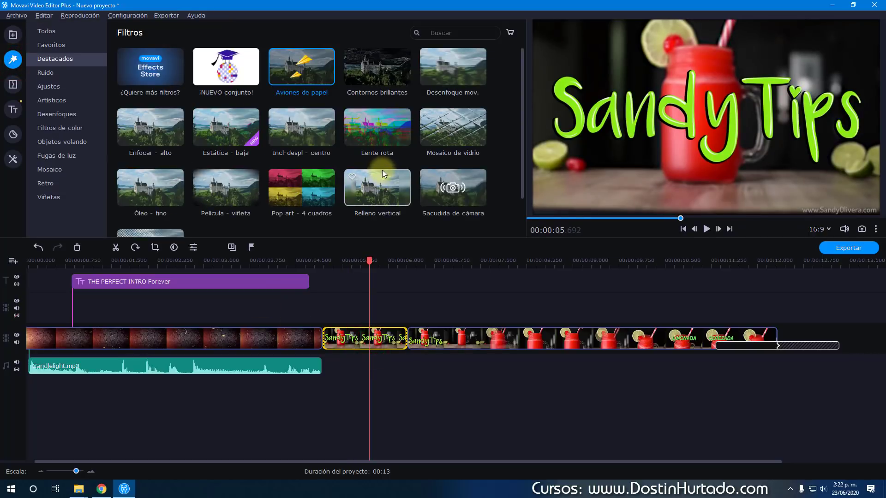
drag(375, 129, 341, 334)
click(325, 262)
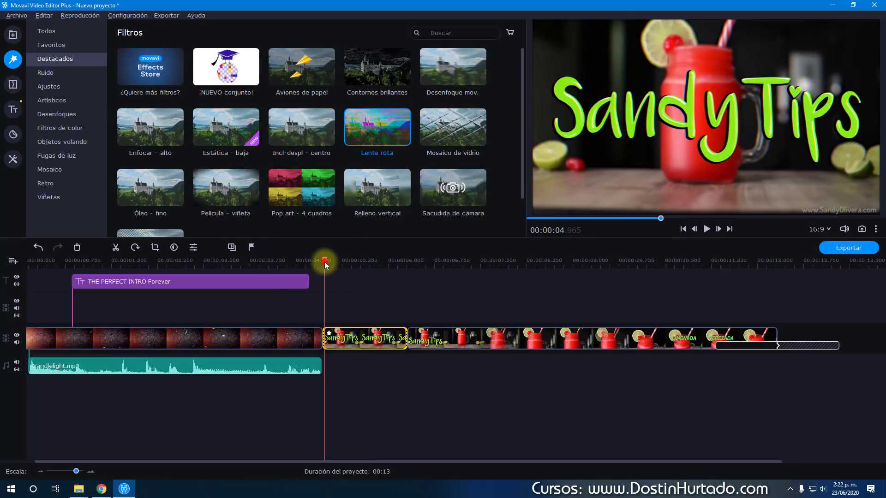
key(space)
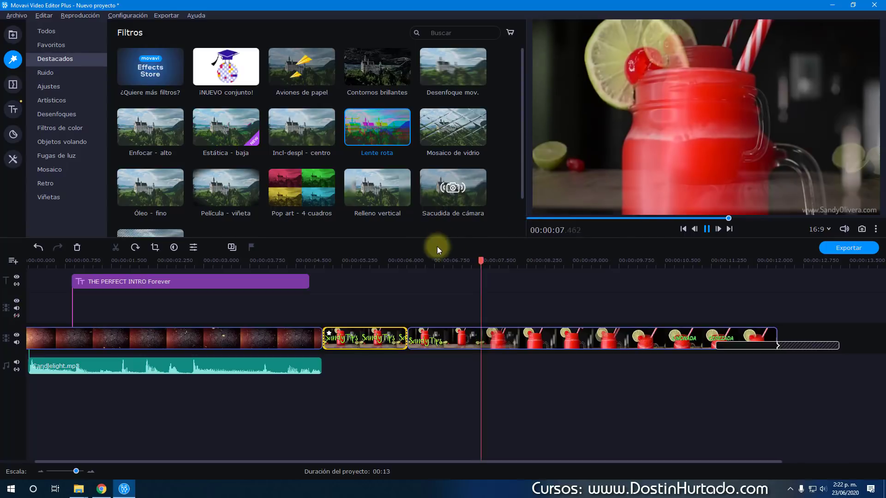
click(336, 263)
key(space)
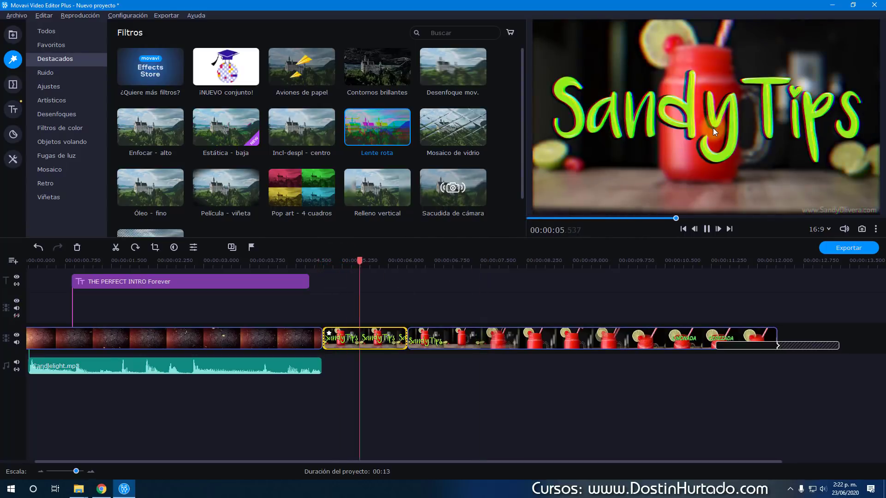
click(580, 235)
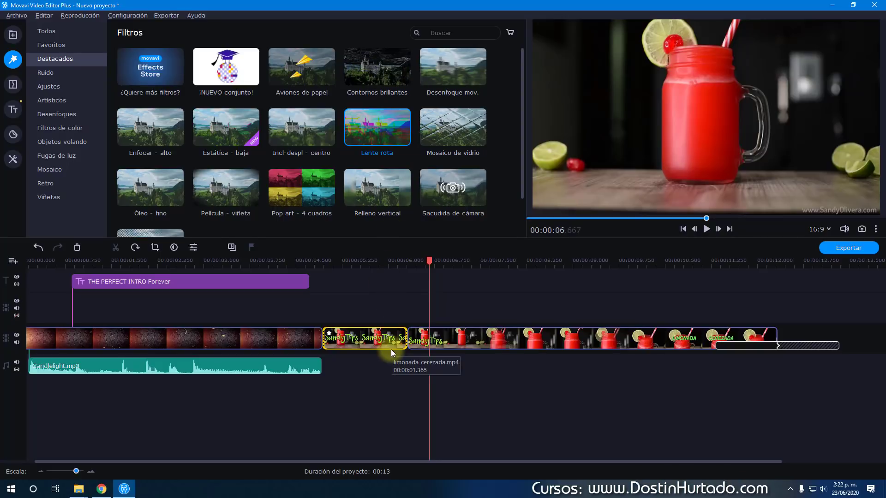
- Add the Corazón sticker above the first limonada_cerezada.mp4 segment at about 5.2 s on the timeline
click(14, 84)
click(14, 110)
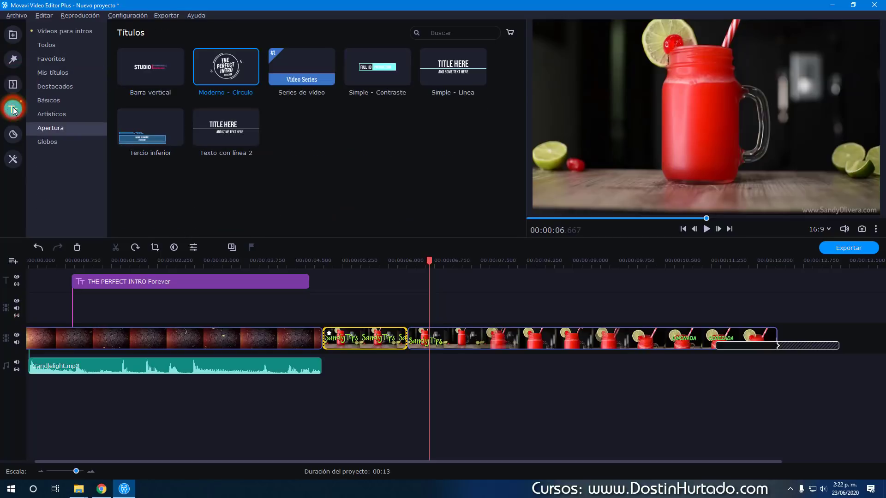
click(14, 134)
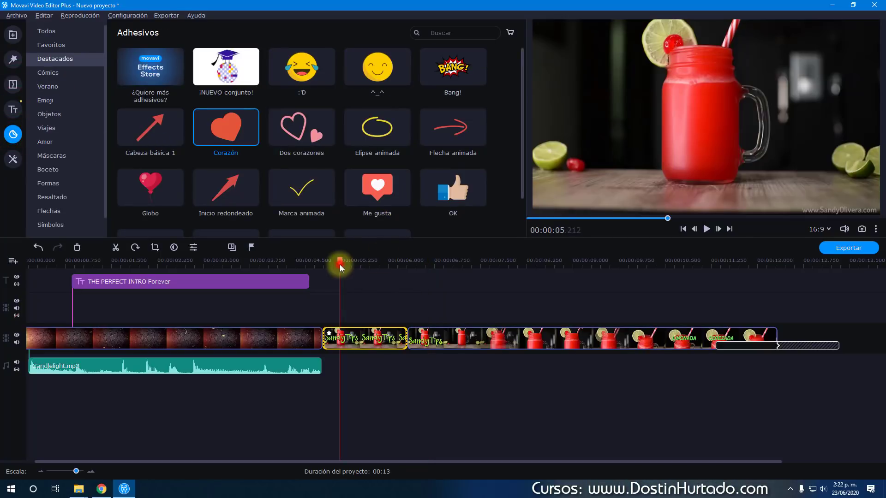
drag(225, 131, 596, 81)
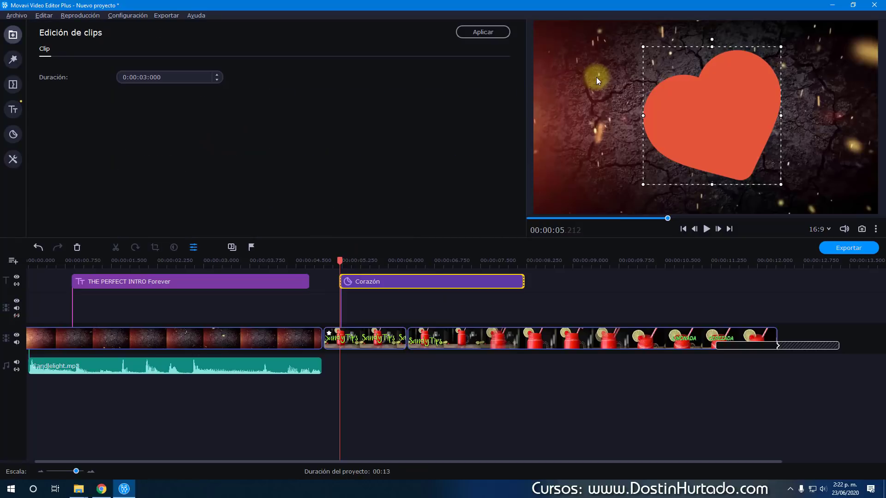
- Shrink the Corazón sticker, place it above the beginning of the SandyTips lettering, and preview it over the video
drag(720, 138, 633, 122)
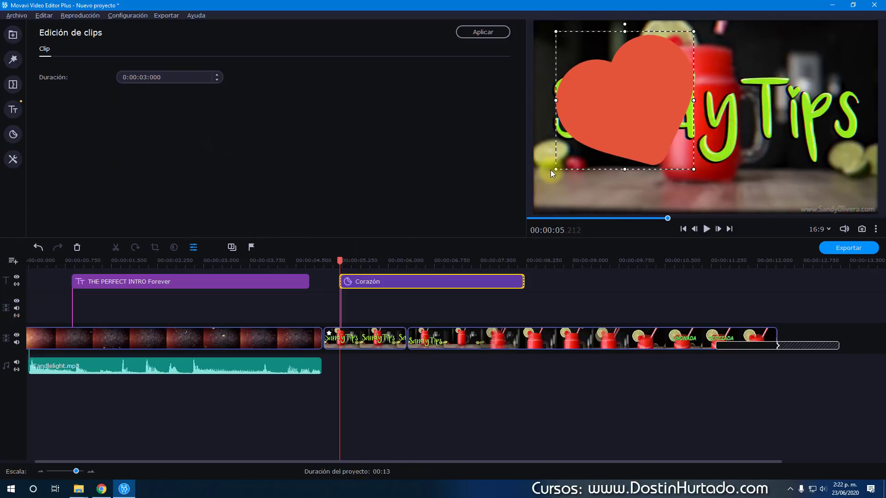
drag(557, 170, 569, 83)
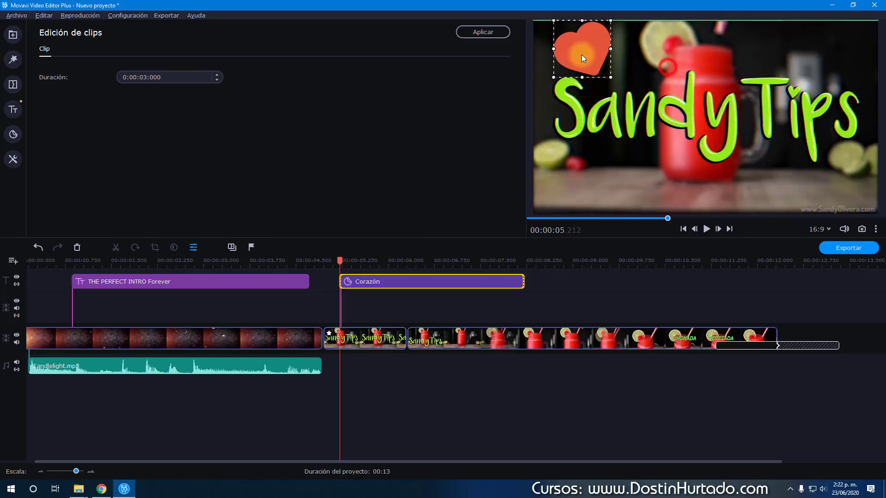
click(581, 291)
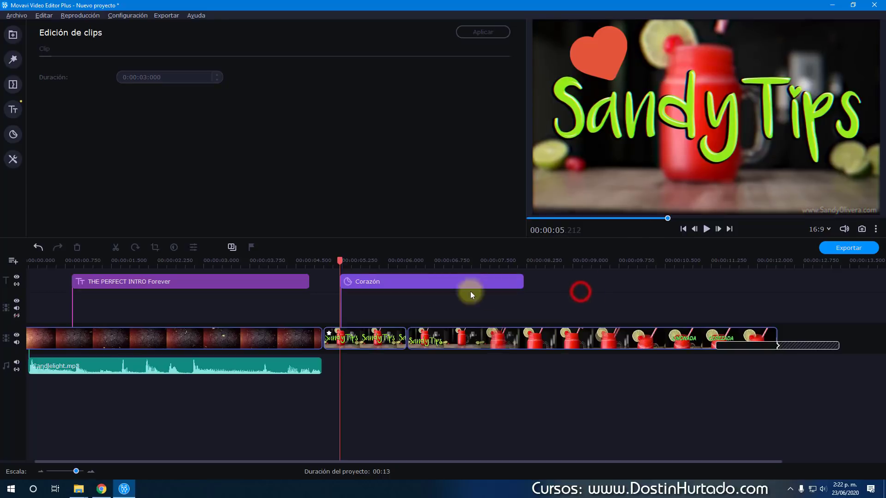
key(space)
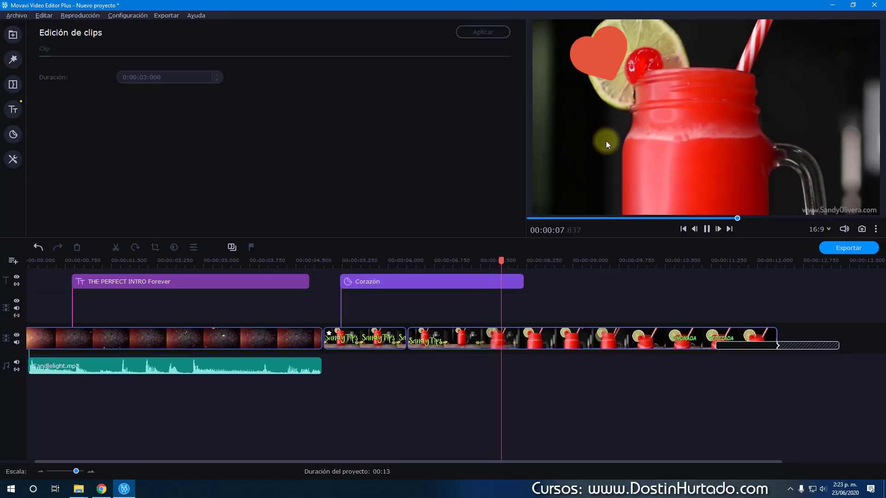
key(space)
drag(445, 260, 378, 261)
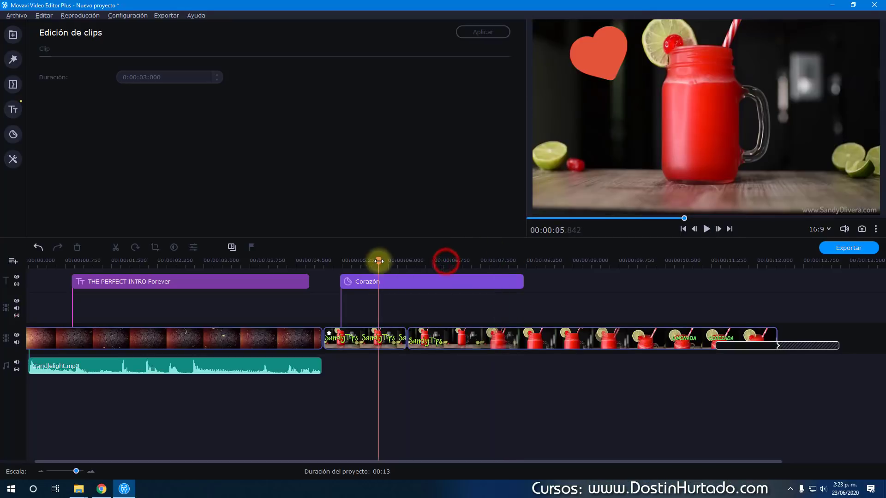
- Apply the Animación preset with a single loop moving rightward to the Corazón sticker and preview the motion
click(416, 278)
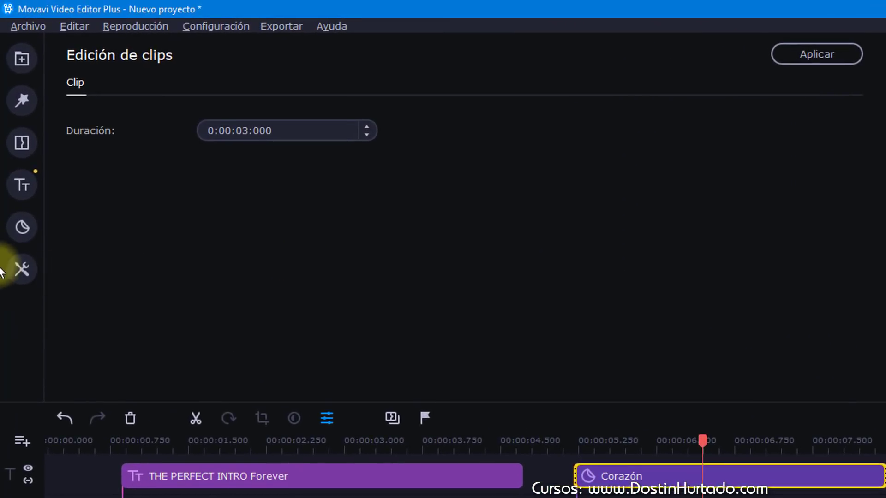
click(22, 267)
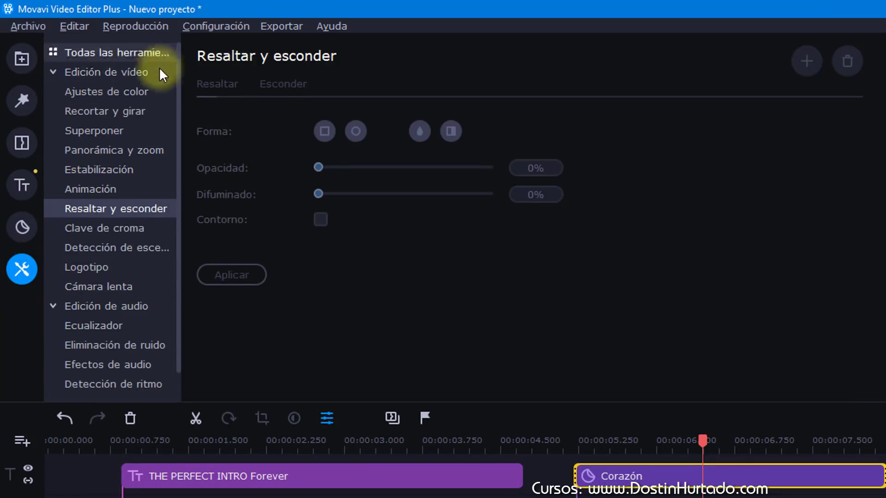
mouse_move(178, 97)
mouse_down()
mouse_move(179, 125)
mouse_move(182, 99)
mouse_up()
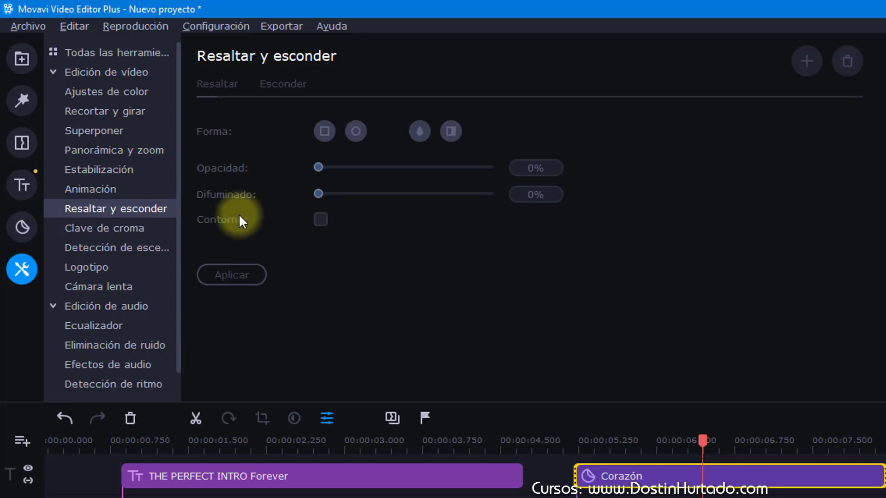
click(95, 188)
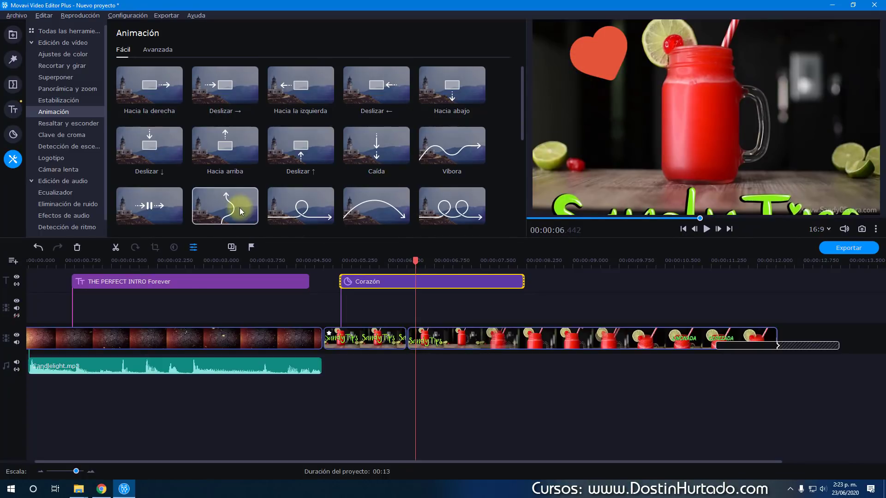
click(302, 211)
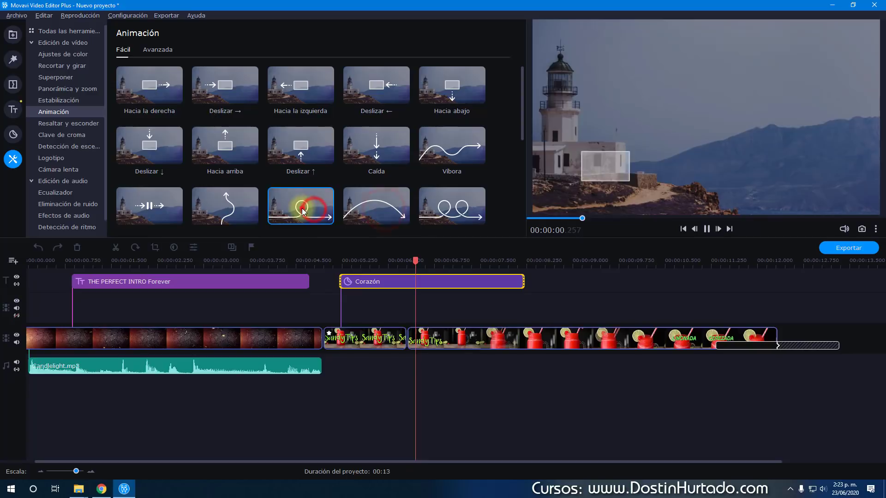
drag(302, 212, 359, 276)
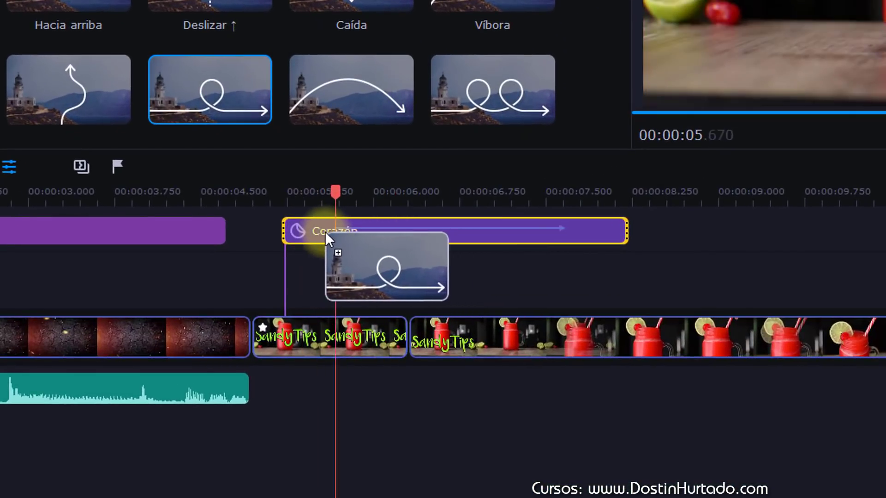
drag(325, 233, 368, 233)
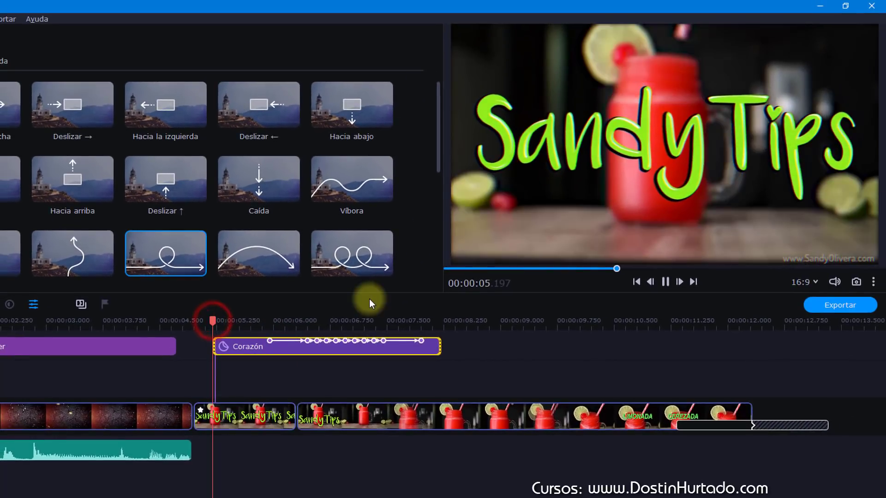
key(space)
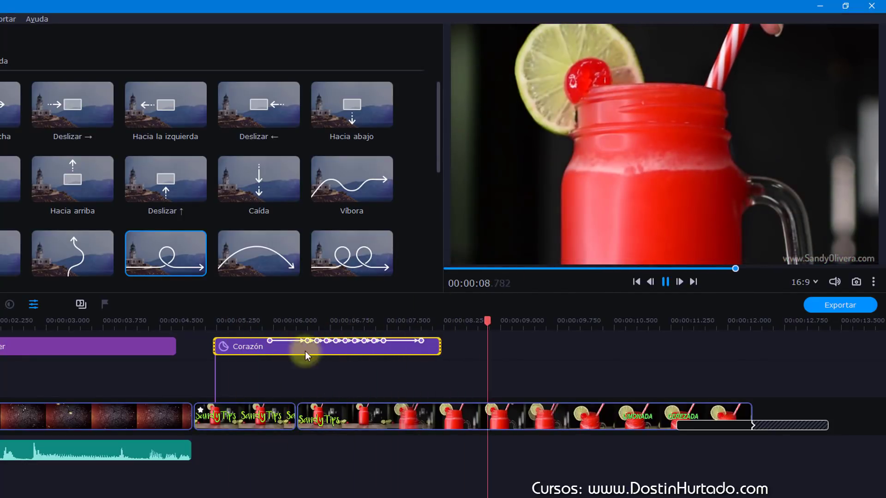
drag(247, 323, 224, 320)
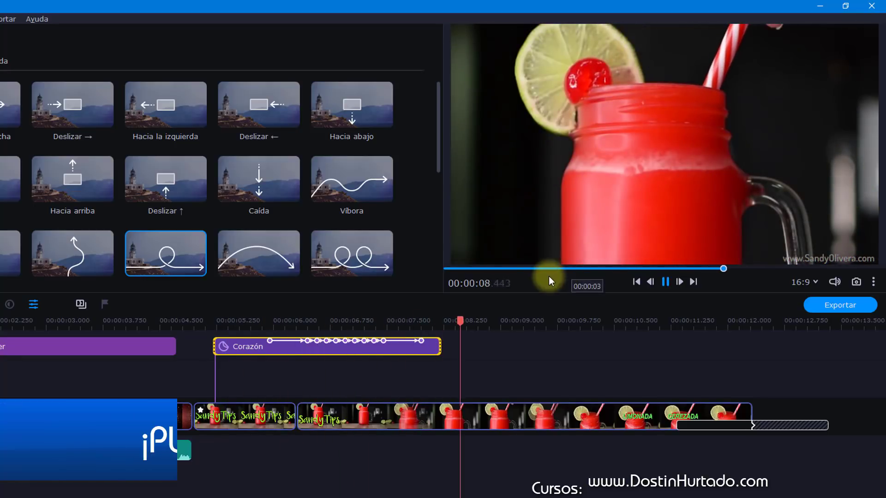
- Move the second keyframe of the Corazón sticker's animation slightly earlier, to about 6.38 s on the timeline
click(360, 324)
scroll(380, 127, down, 5)
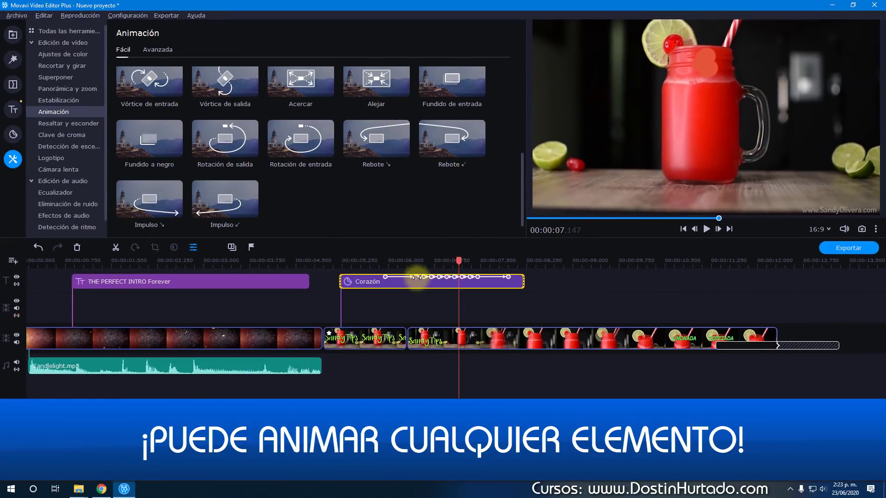
drag(73, 471, 79, 472)
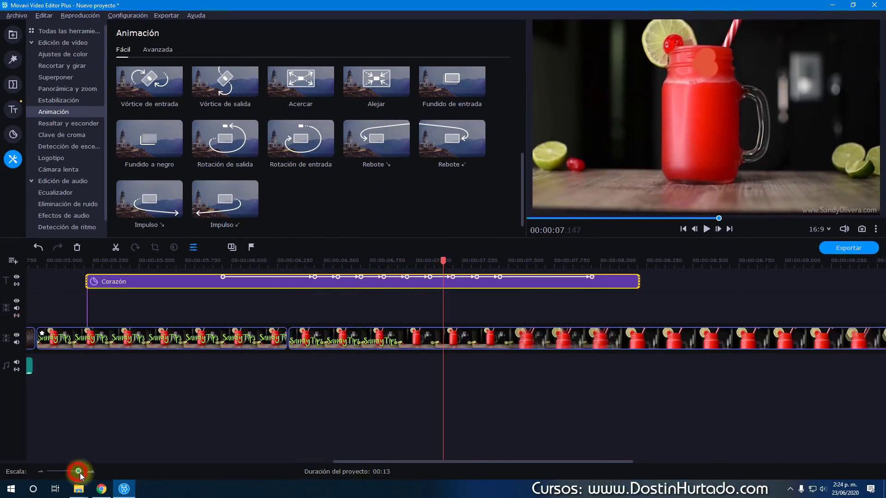
click(313, 278)
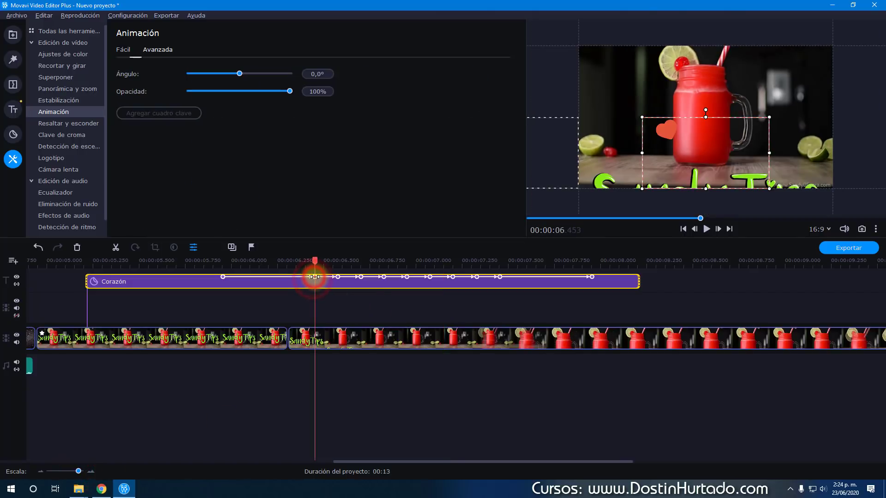
mouse_move(314, 277)
mouse_down()
mouse_move(271, 277)
mouse_move(307, 277)
mouse_up()
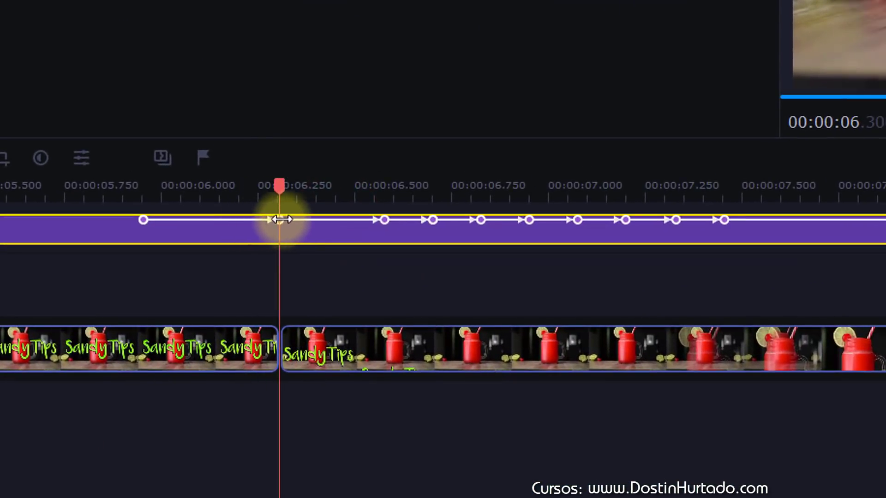
mouse_move(320, 221)
mouse_down()
mouse_move(246, 221)
mouse_move(308, 221)
mouse_up()
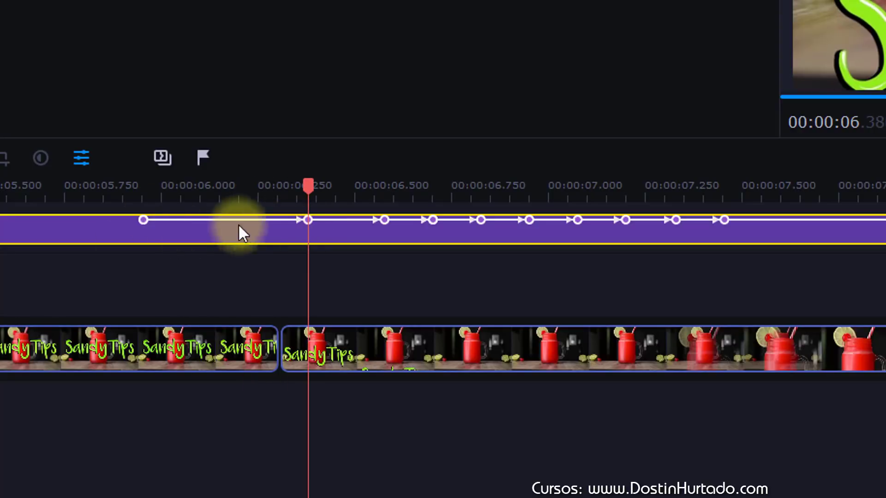
- Delete all keyframes from the Corazón sticker and place the playhead at about 5.6 s
right_click(307, 220)
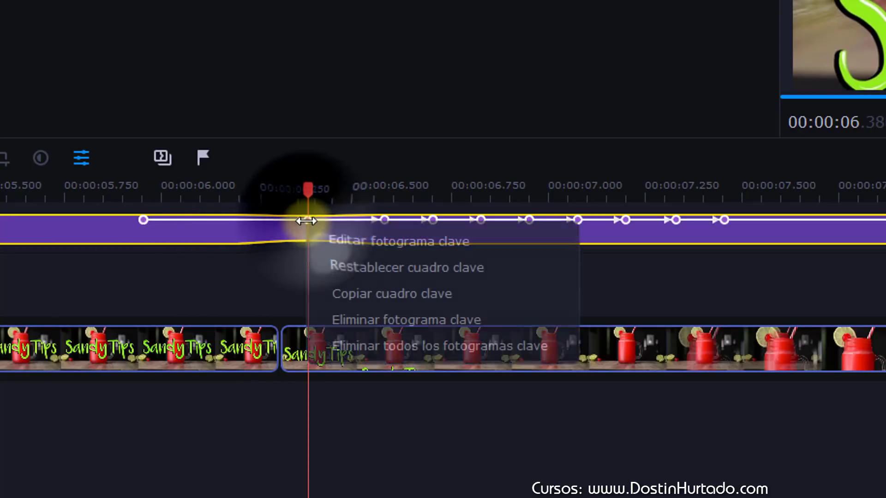
click(497, 346)
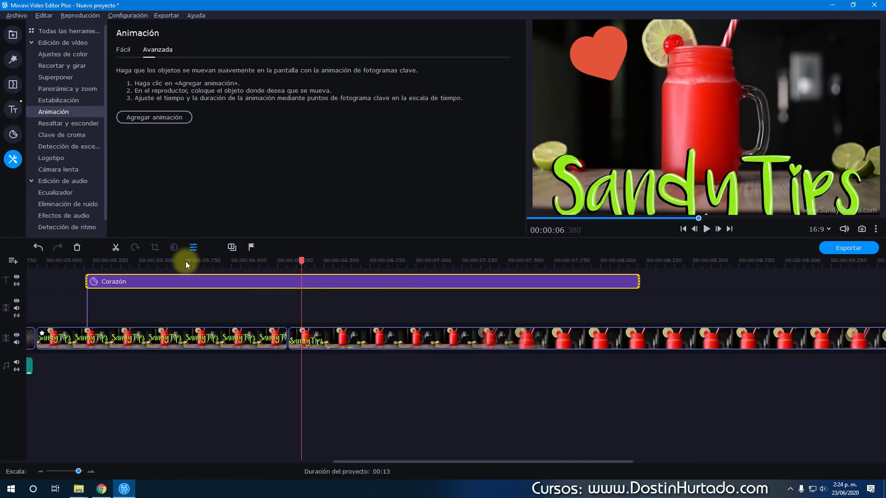
click(151, 299)
click(156, 280)
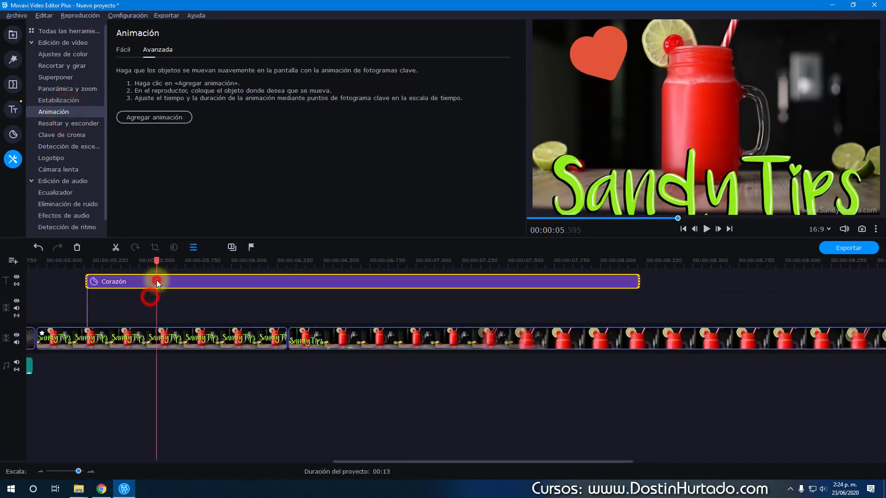
- Compare the Fácil presets with the Avanzada options of the Animación tool for the Corazón sticker
click(123, 52)
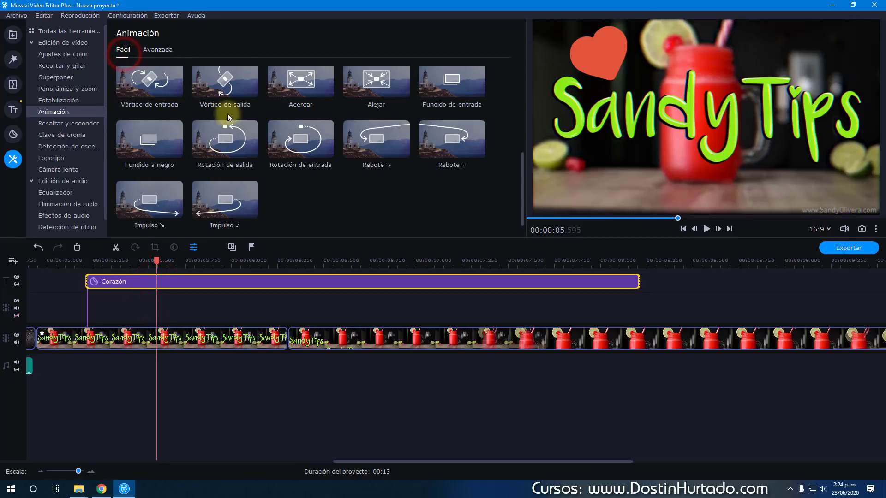
click(159, 48)
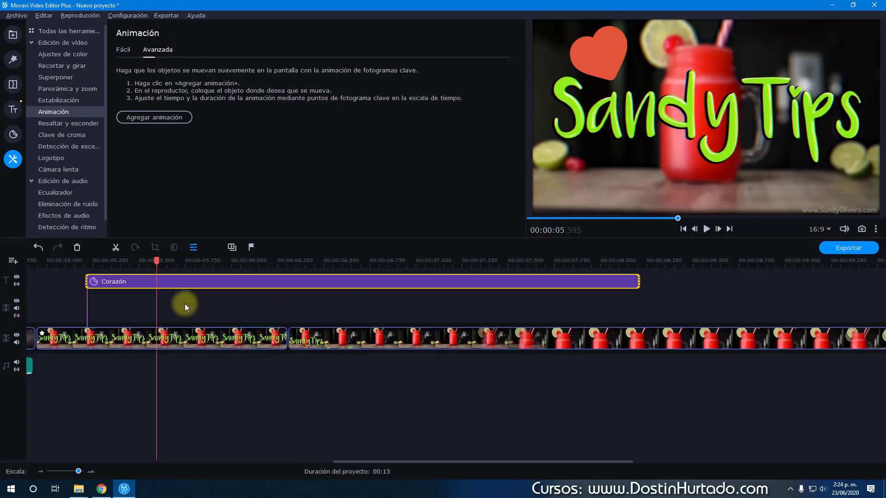
click(120, 49)
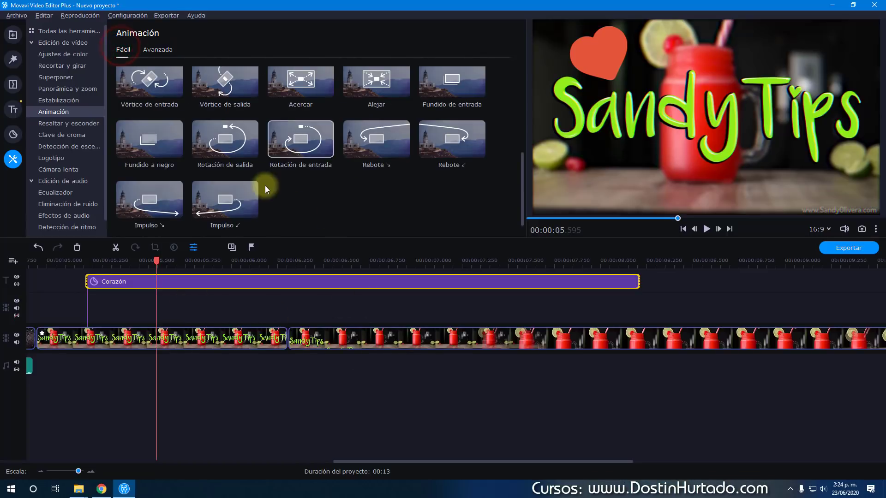
scroll(265, 185, down, 2)
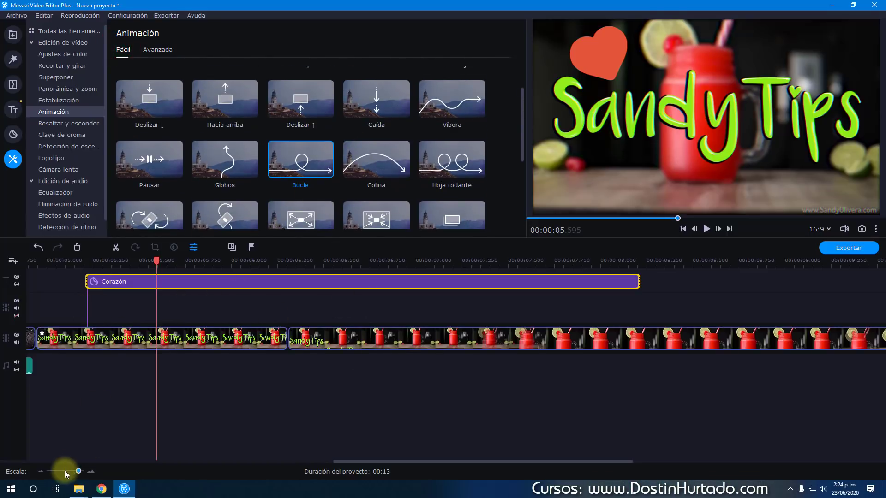
mouse_move(71, 474)
mouse_down()
mouse_move(63, 475)
mouse_move(77, 477)
mouse_up()
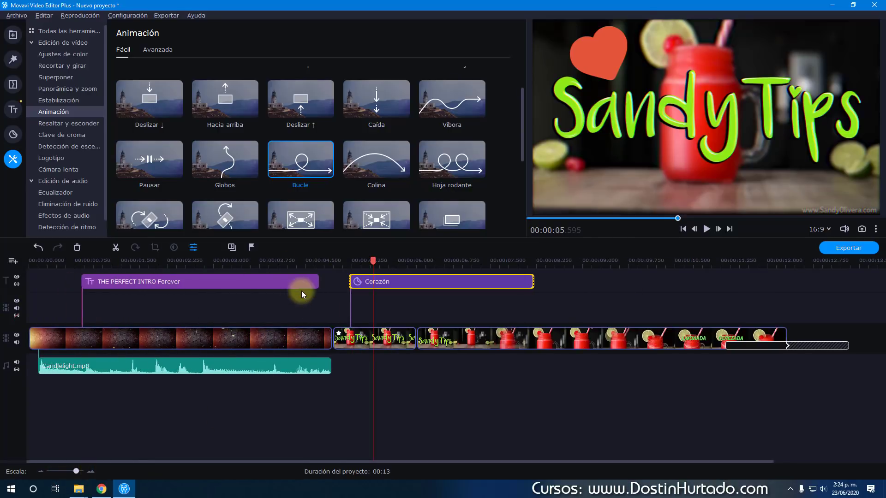
- Examine the Estabilización tool for the short first limonada_cerezada.mp4 segment and view its frames near the end
click(66, 100)
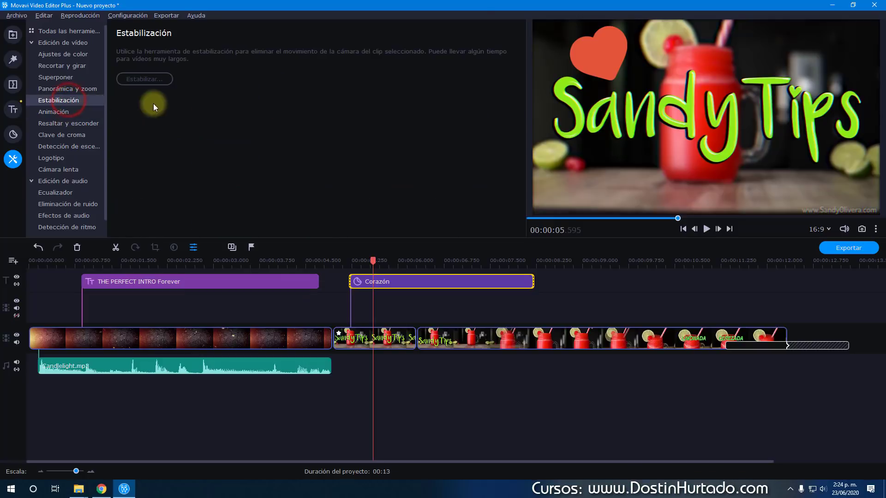
click(386, 341)
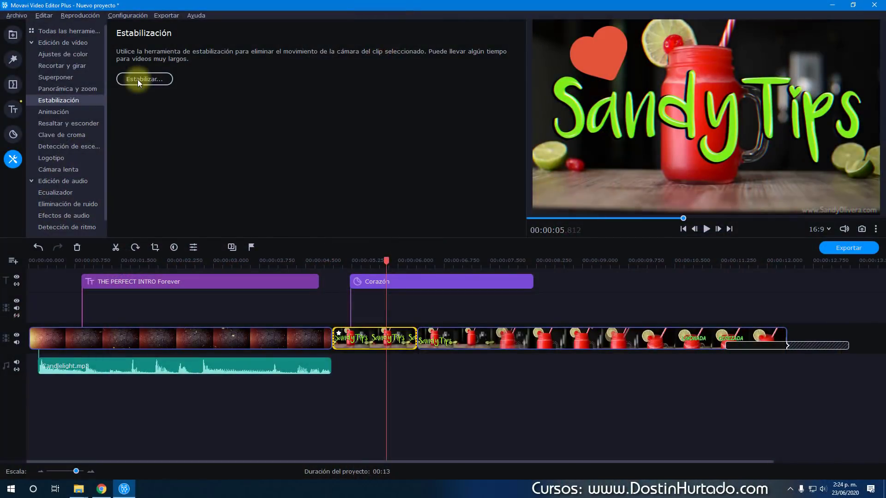
click(409, 265)
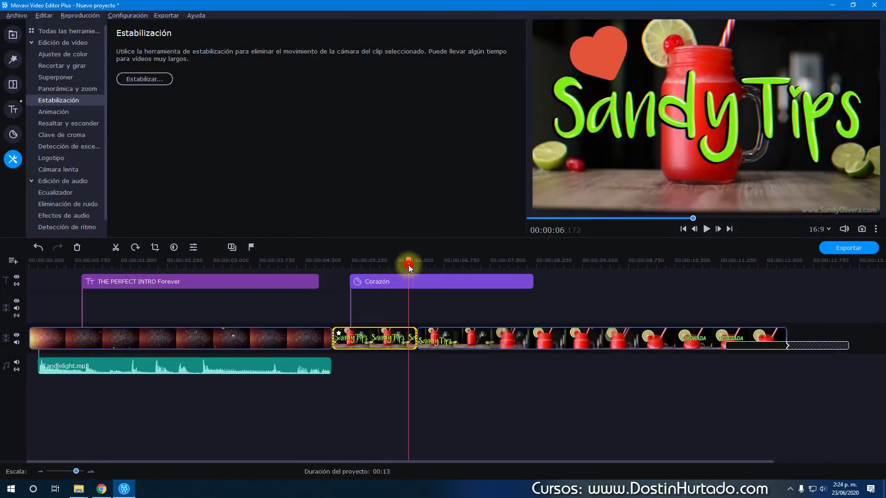
click(413, 265)
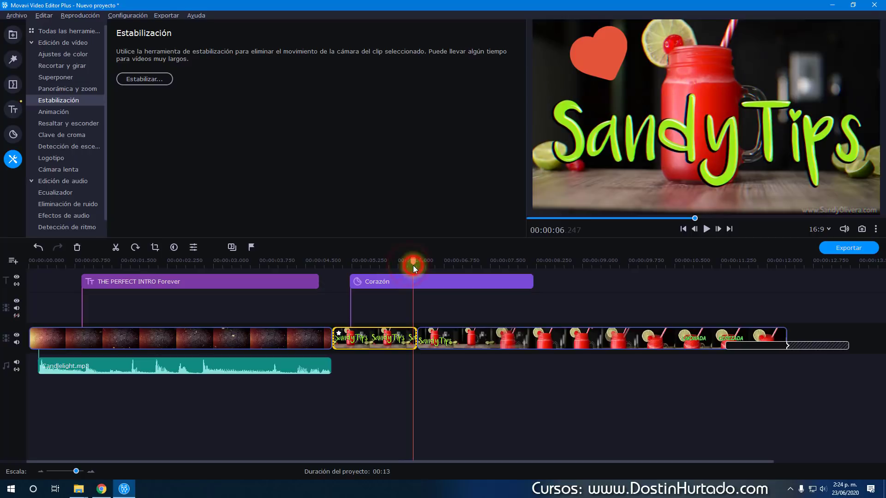
- Add the presenter's PNG logo from the Movavi folder over the whole project and check it at several points on the timeline
click(48, 160)
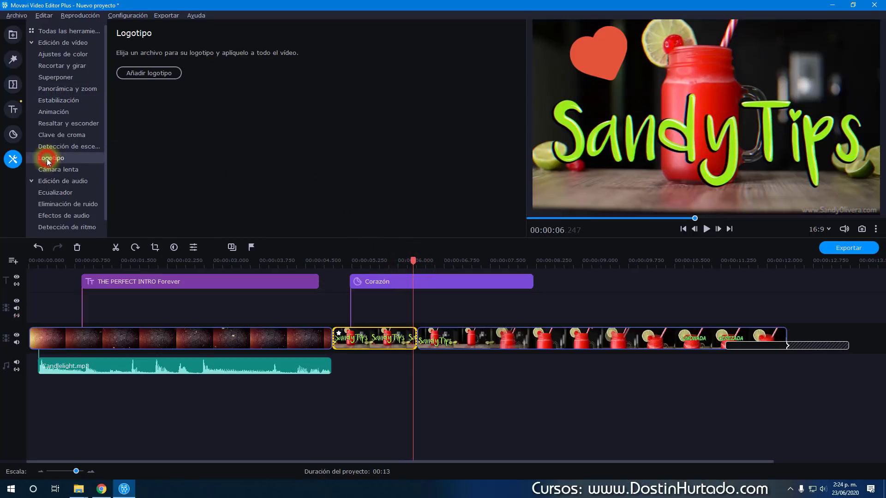
click(157, 84)
click(211, 95)
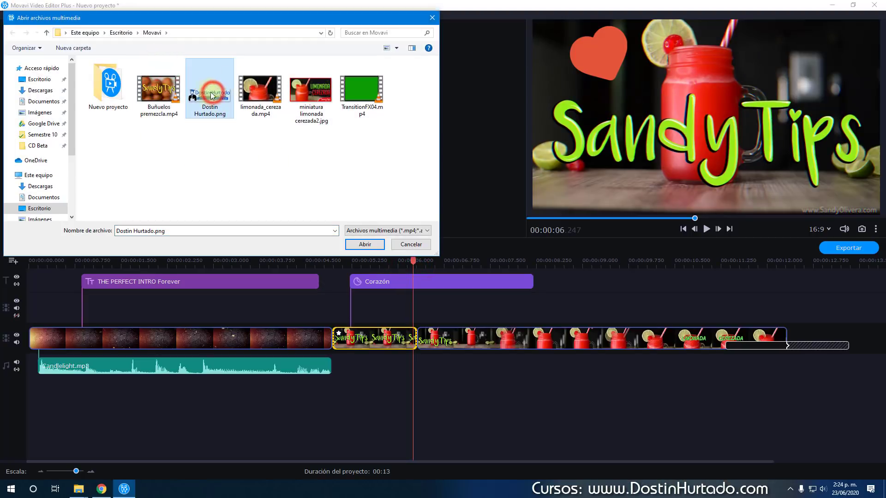
click(358, 244)
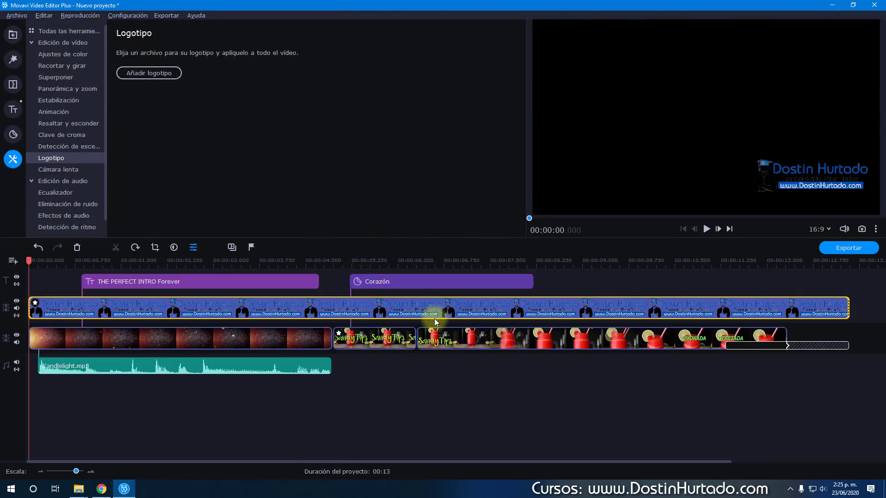
click(219, 261)
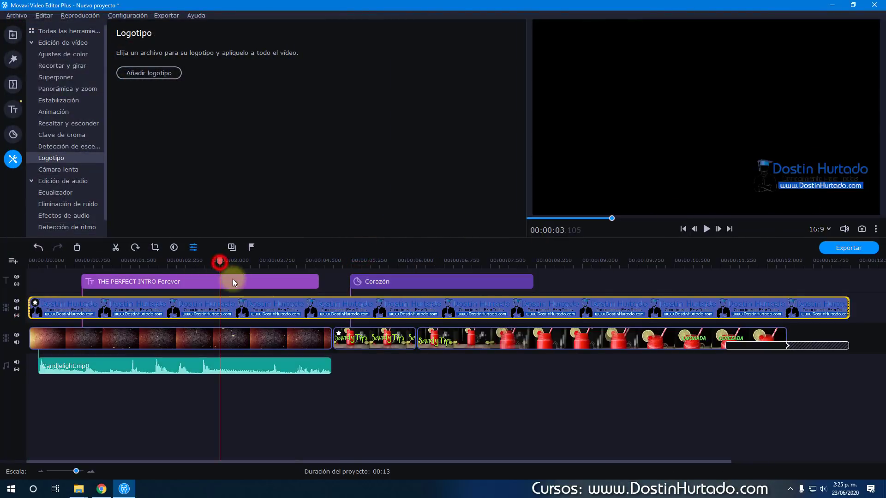
click(491, 261)
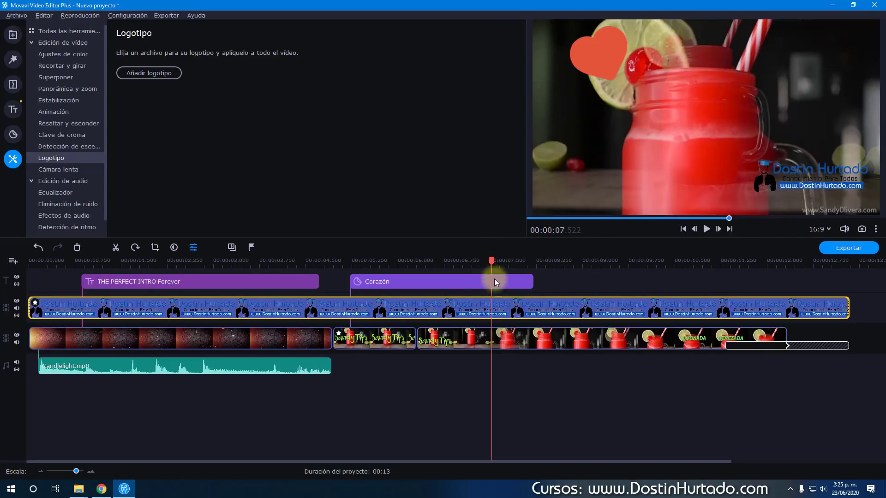
click(363, 311)
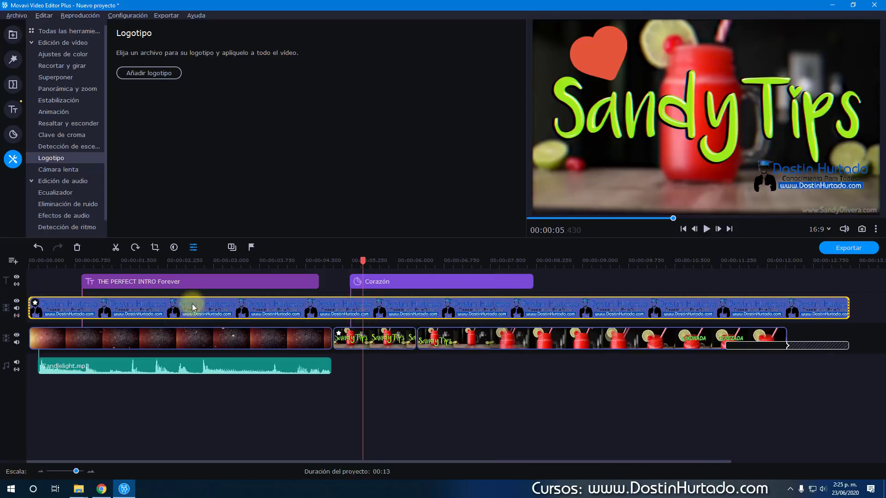
- Try the Superposición overlay on the logo, return it to Imagen en imagen, and shrink it into the lower-right corner of the frame
click(193, 248)
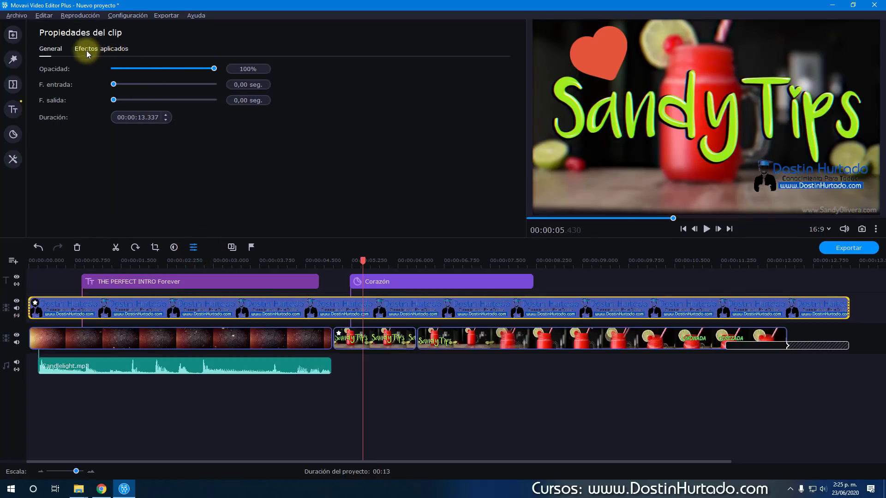
click(102, 52)
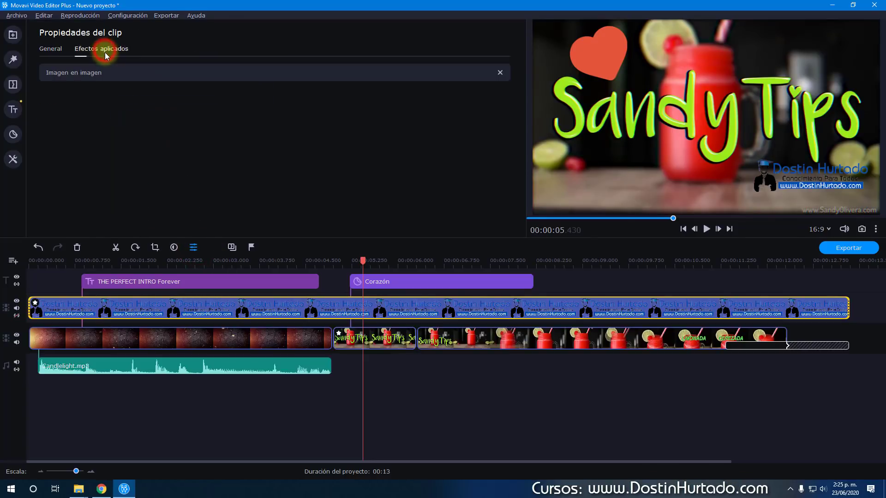
click(75, 74)
click(252, 67)
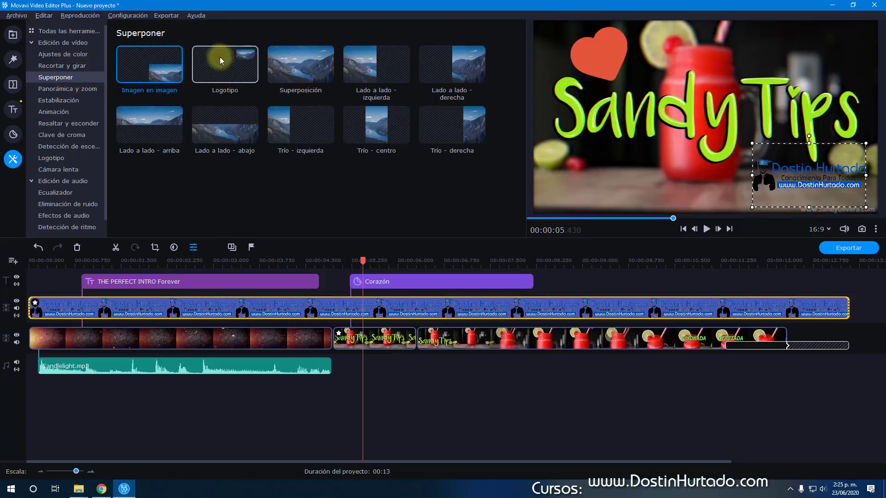
click(278, 67)
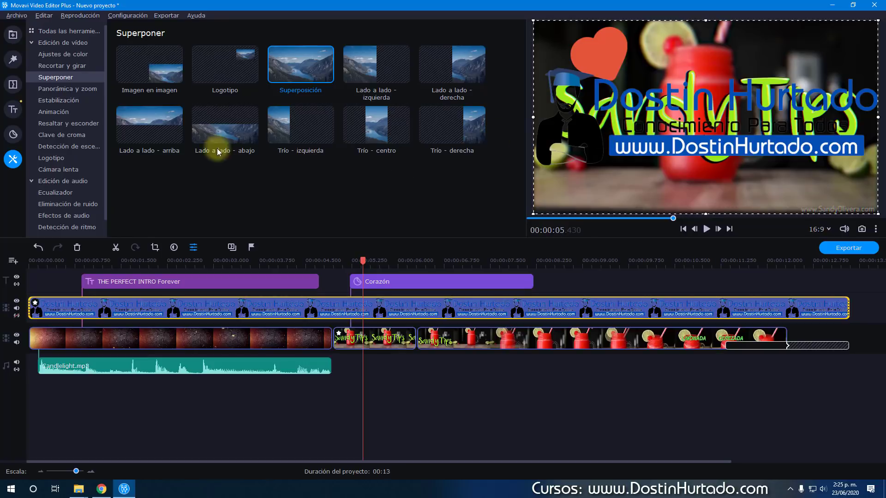
click(150, 73)
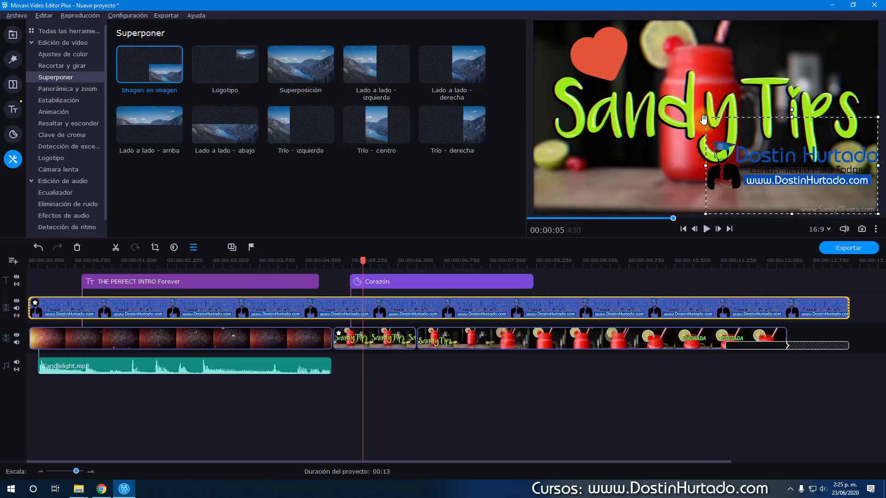
drag(705, 117, 801, 189)
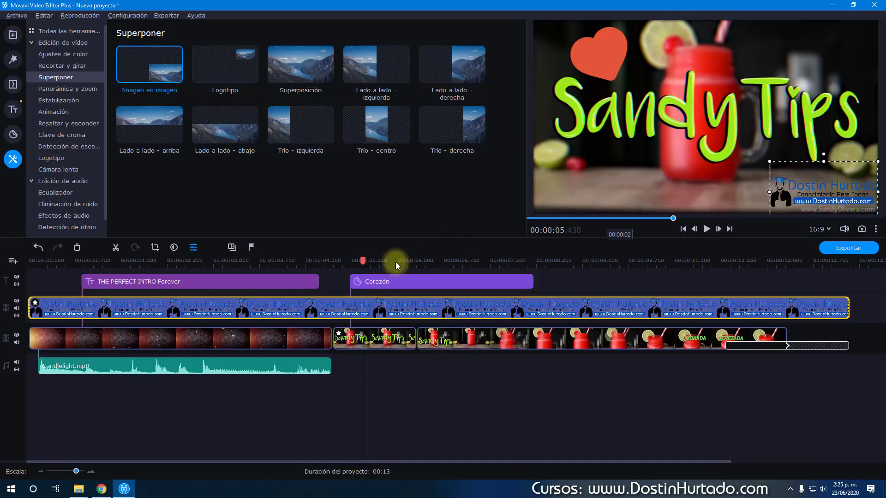
- Lower the logo clip's opacity to 11% and switch its overlay mode to Superposición across the full frame
click(192, 248)
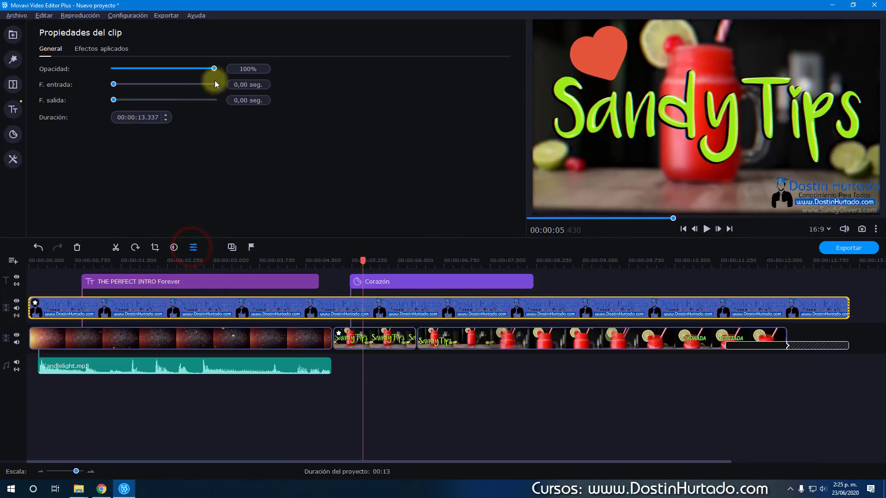
drag(215, 69, 138, 70)
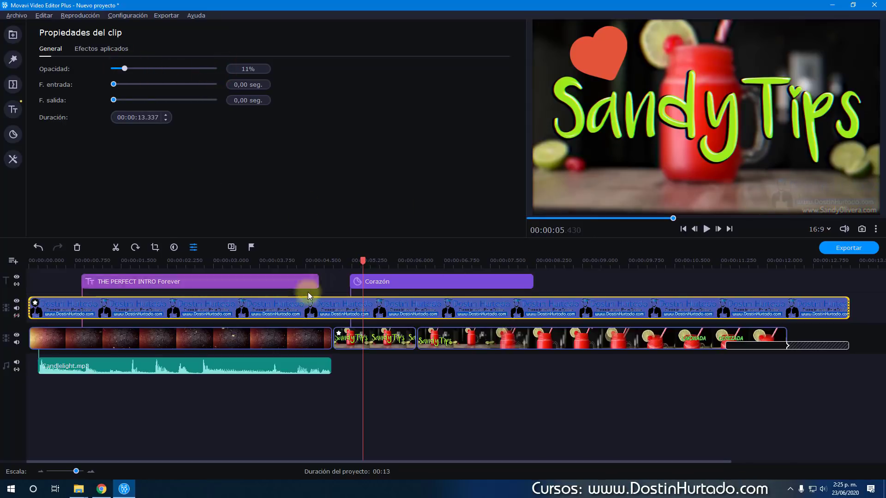
click(106, 48)
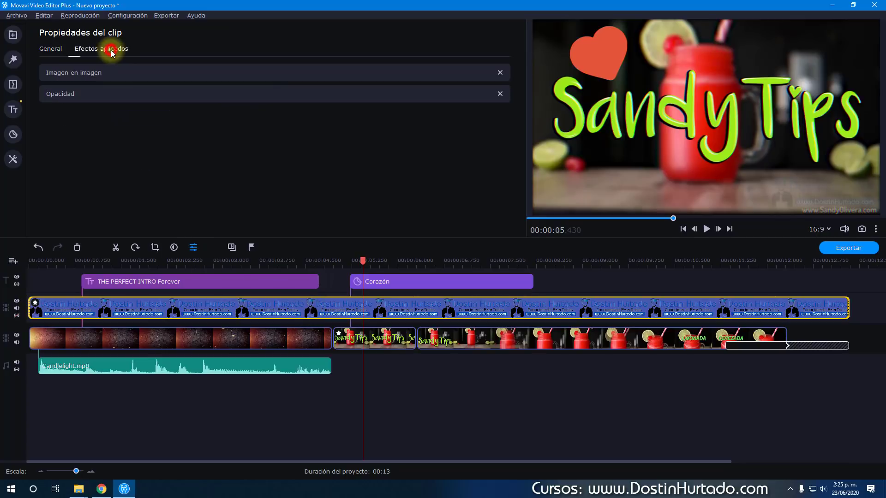
click(70, 72)
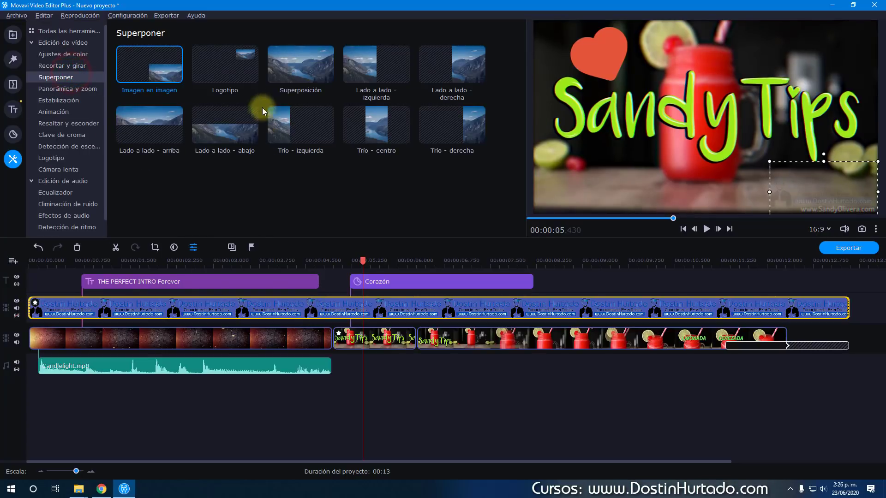
click(303, 74)
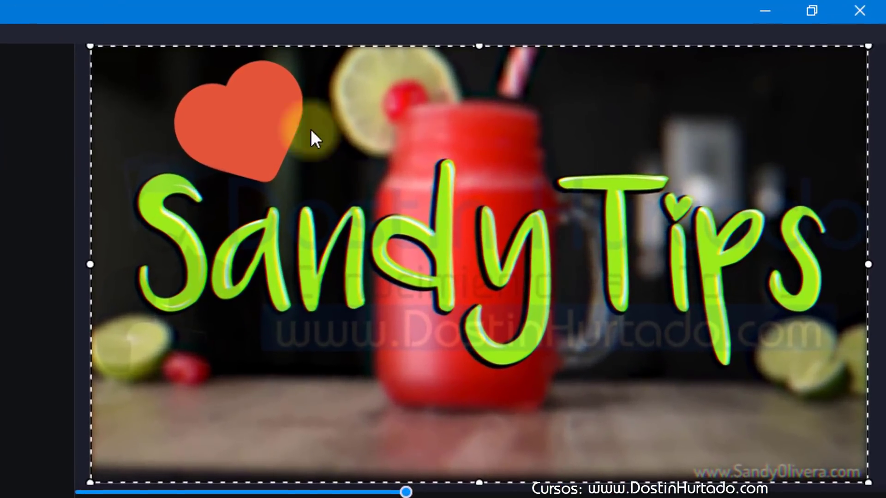
click(734, 181)
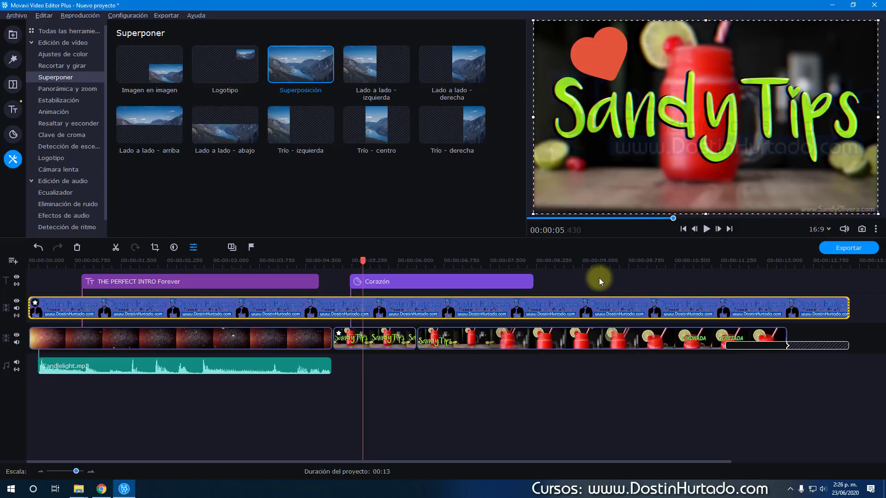
- Check the translucent logo over the second limonada_cerezada.mp4 segment and examine the Cámara lenta tool for the short first segment
click(568, 292)
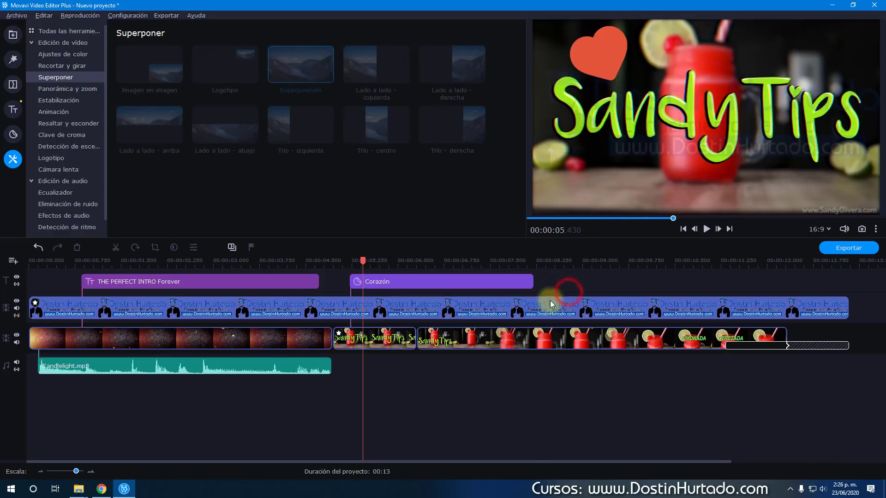
click(539, 305)
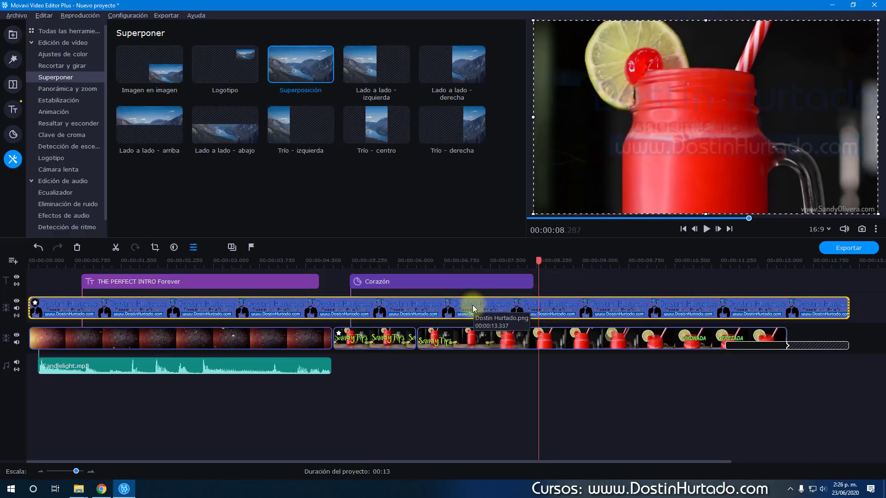
click(381, 353)
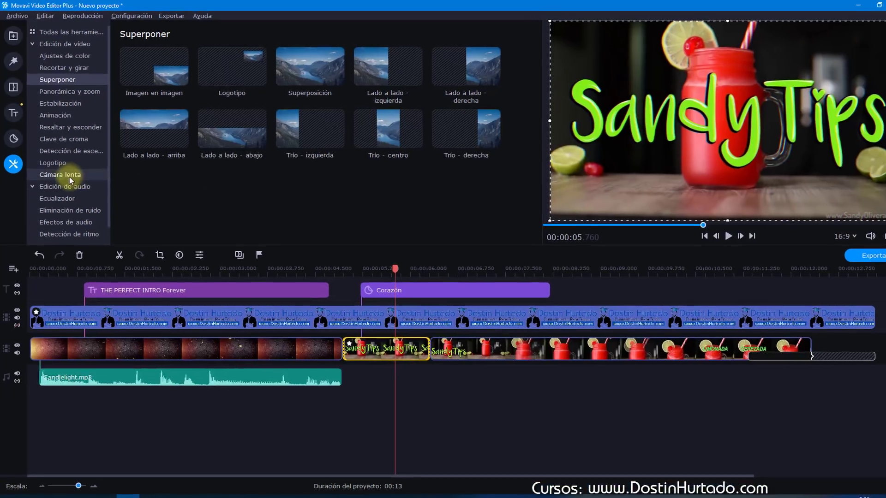
click(58, 169)
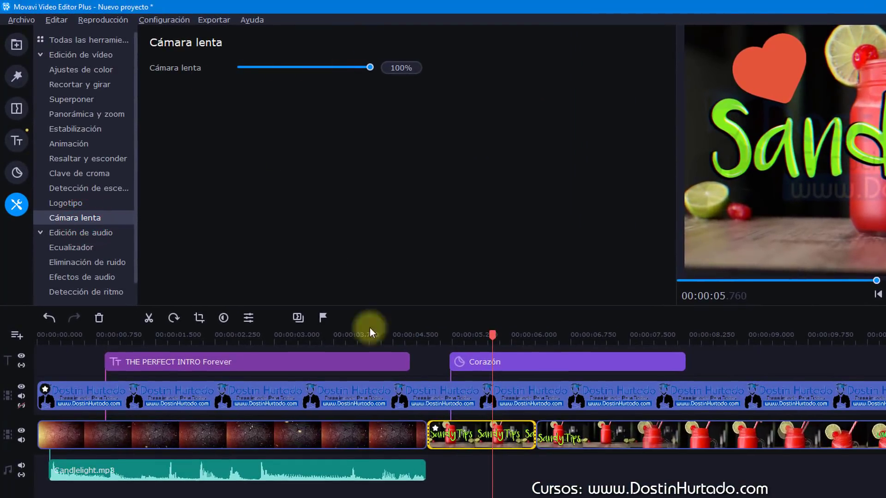
click(461, 441)
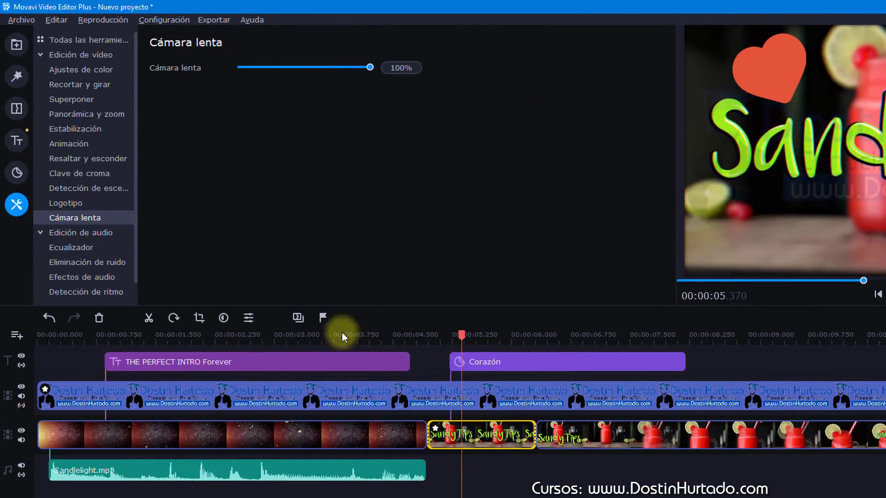
- Try 51% speed in the short limonada_cerezada.mp4 segment's clip properties, raise it to 124%, and view a frame in the following segment
click(248, 318)
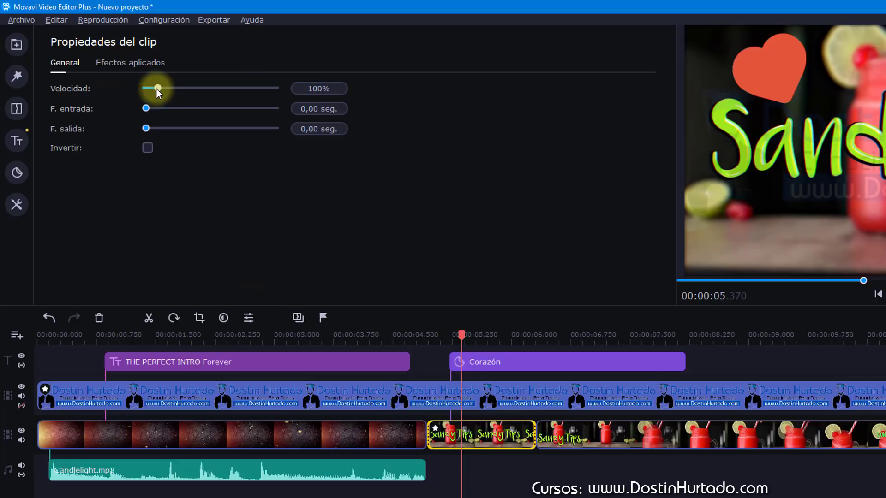
drag(157, 88, 148, 88)
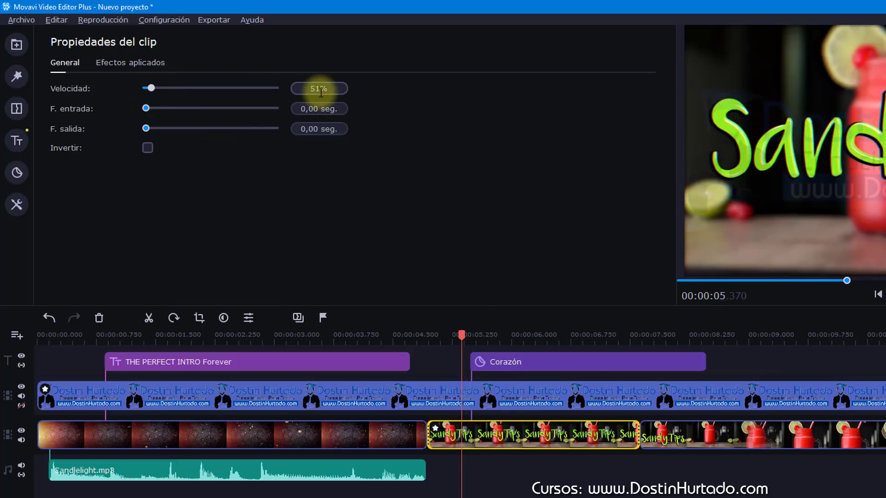
click(318, 89)
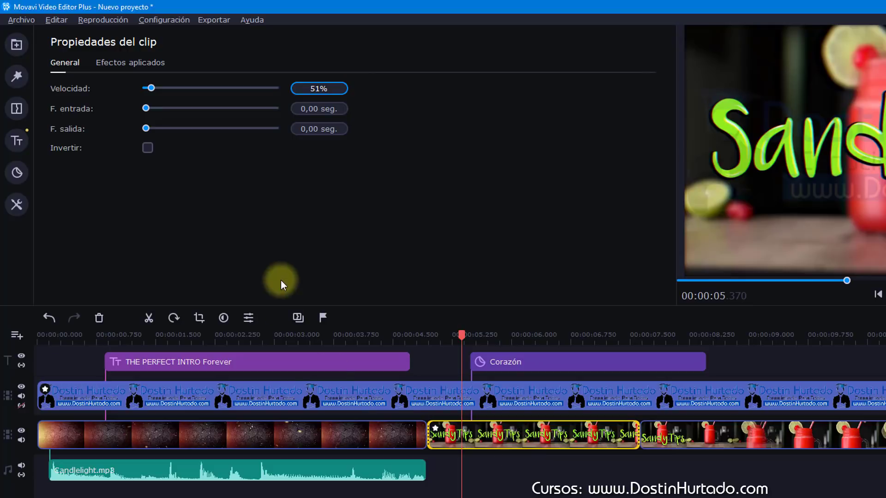
drag(151, 88, 161, 92)
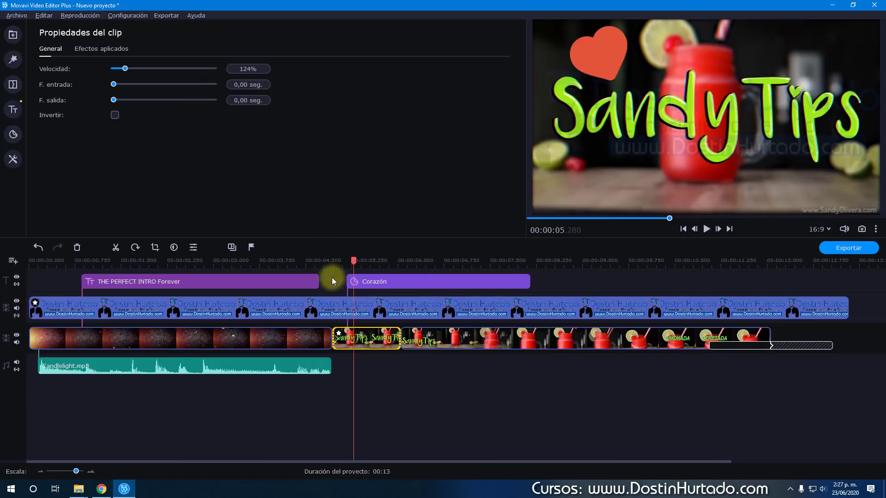
click(439, 260)
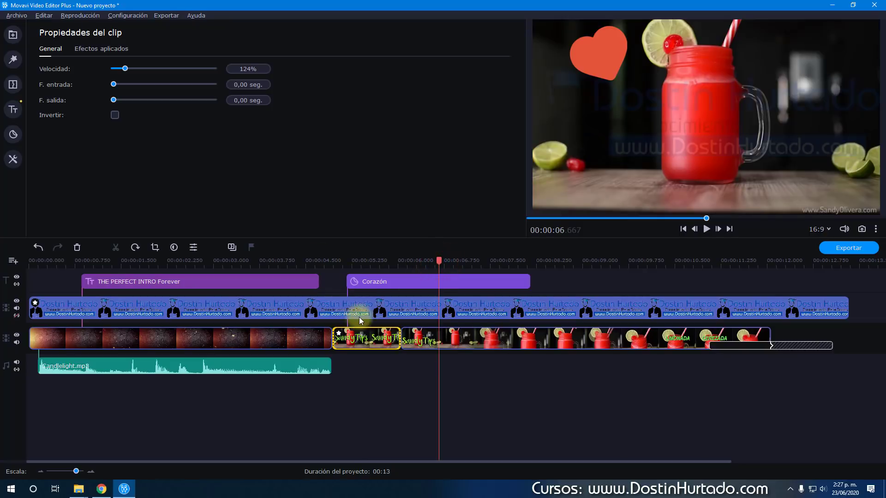
- Delete the THE PERFECT INTRO title, the Corazón sticker, the long second limonada_cerezada.mp4 segment and the logo clip from the timeline
click(13, 159)
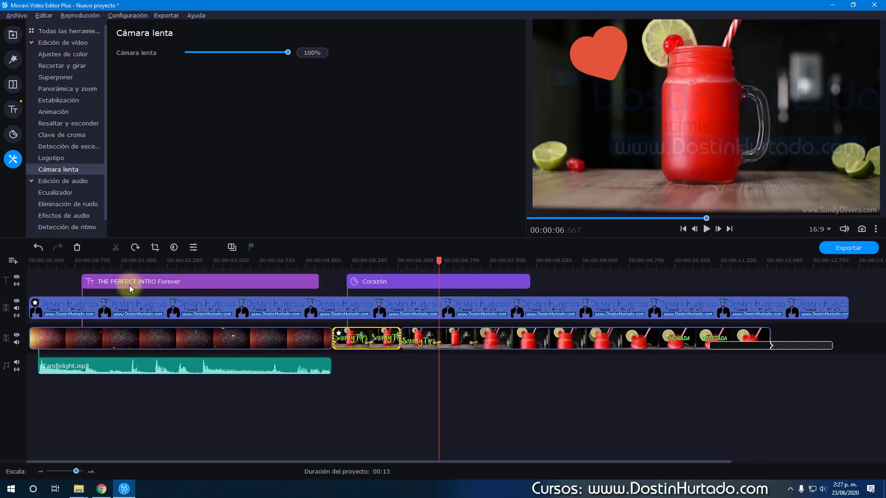
drag(580, 280, 257, 283)
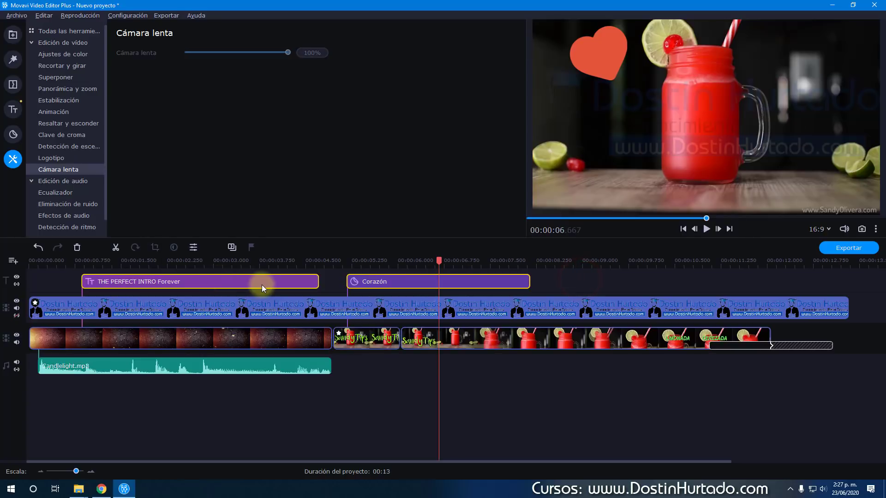
key(Delete)
click(436, 341)
key(Delete)
click(321, 267)
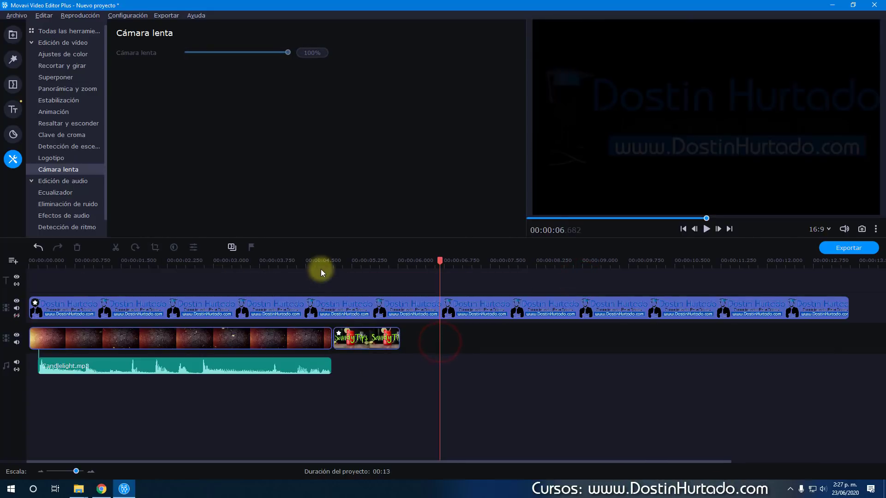
click(331, 297)
key(Delete)
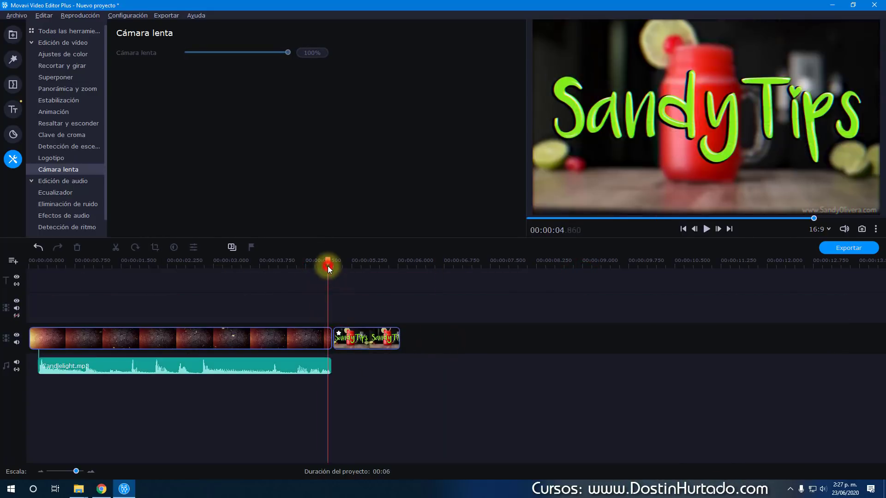
- Play back the cut between the cracked-background intro and the SandyTips segment several times to examine the join
click(327, 265)
click(79, 471)
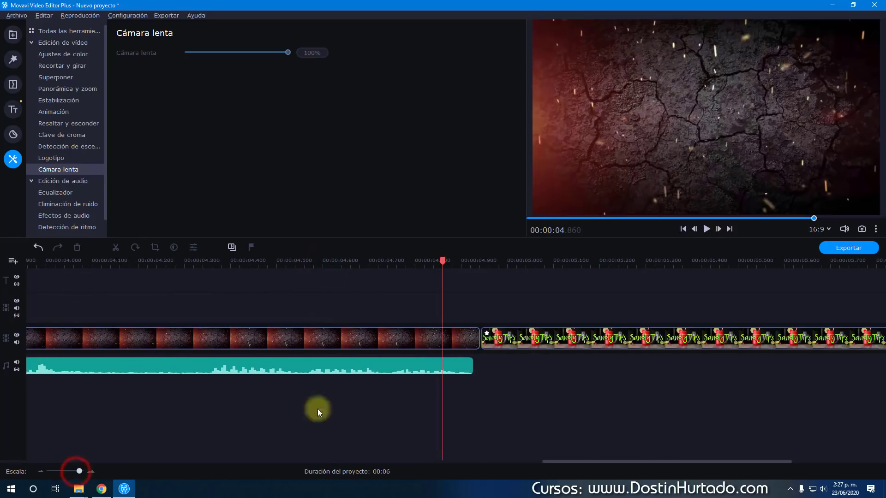
click(460, 262)
key(space)
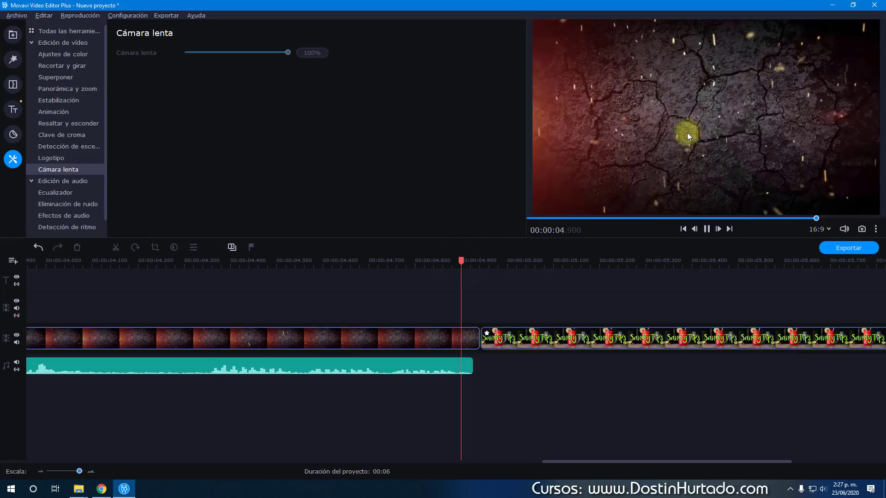
click(459, 264)
click(436, 262)
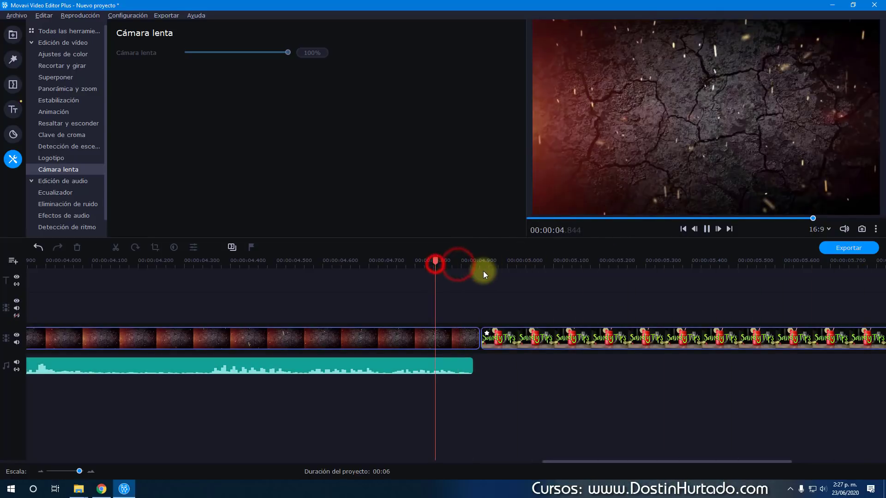
key(space)
click(334, 262)
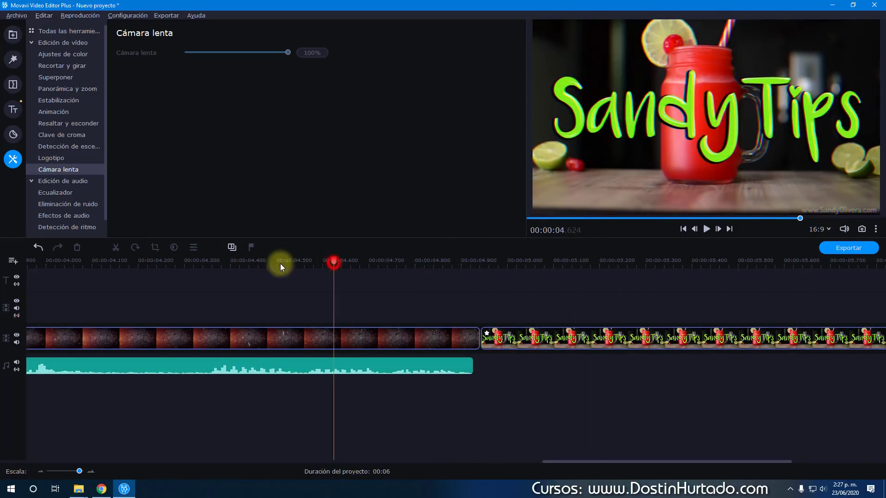
click(257, 262)
key(space)
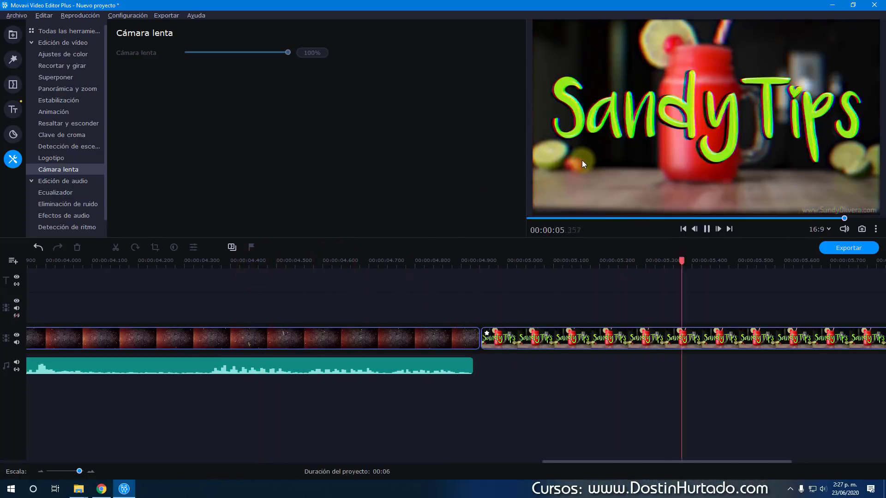
click(561, 189)
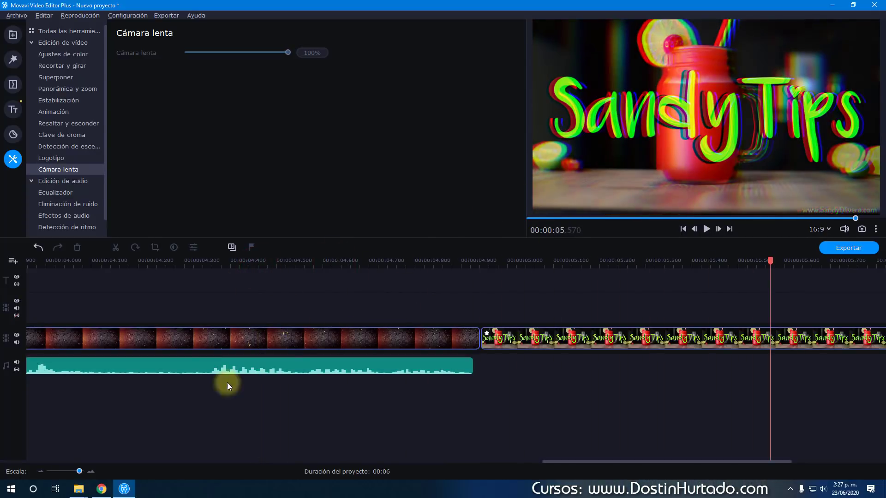
- Try placing TransitionFX04.mp4 from the media container at the end of the main video track and on the overlay track
drag(78, 470, 77, 471)
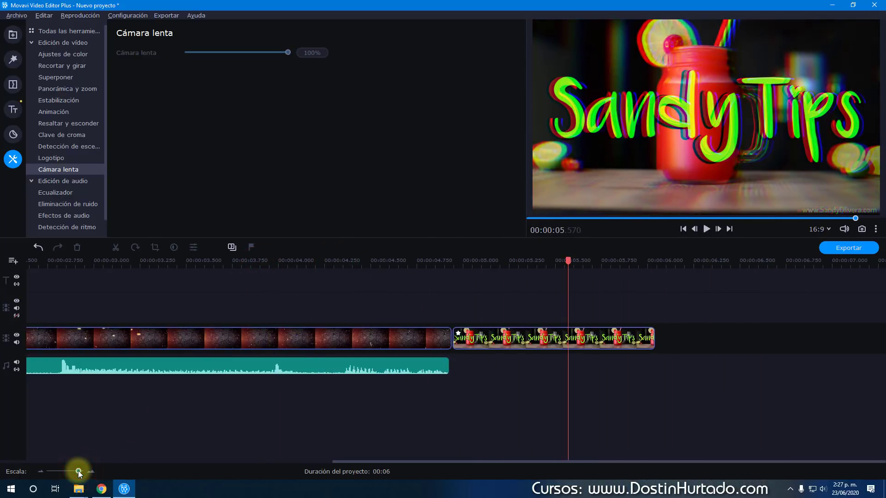
click(13, 85)
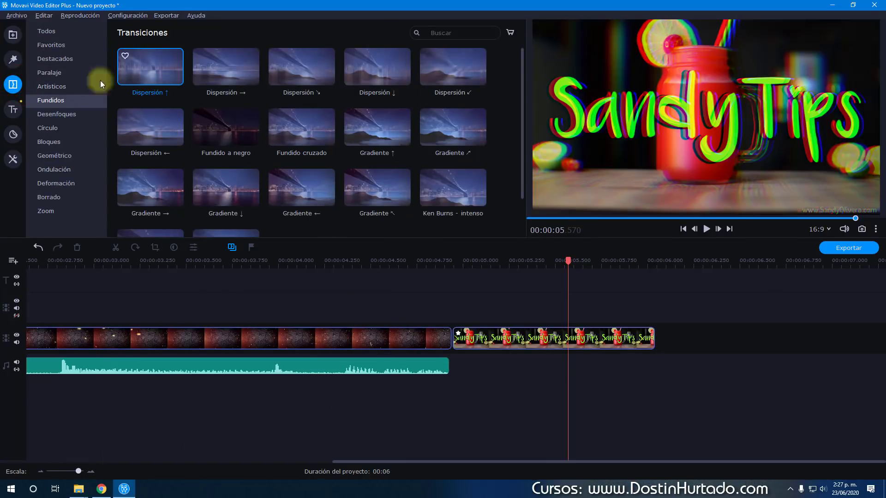
click(13, 60)
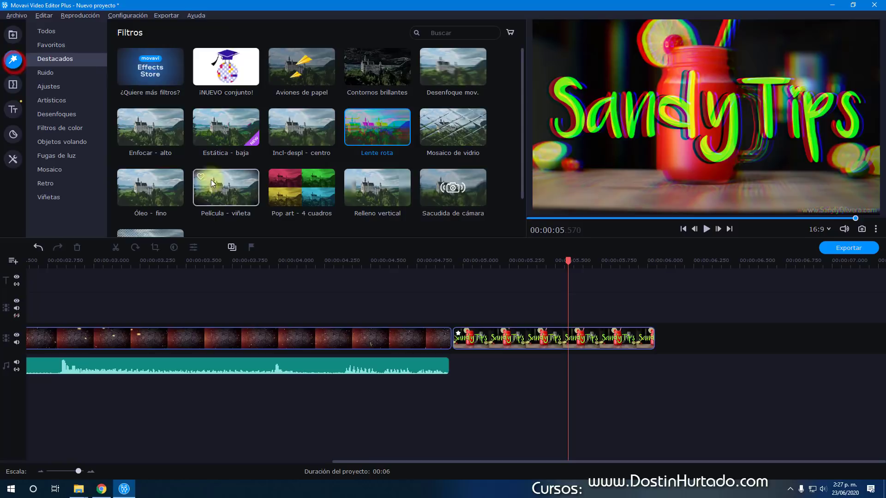
click(13, 35)
click(463, 74)
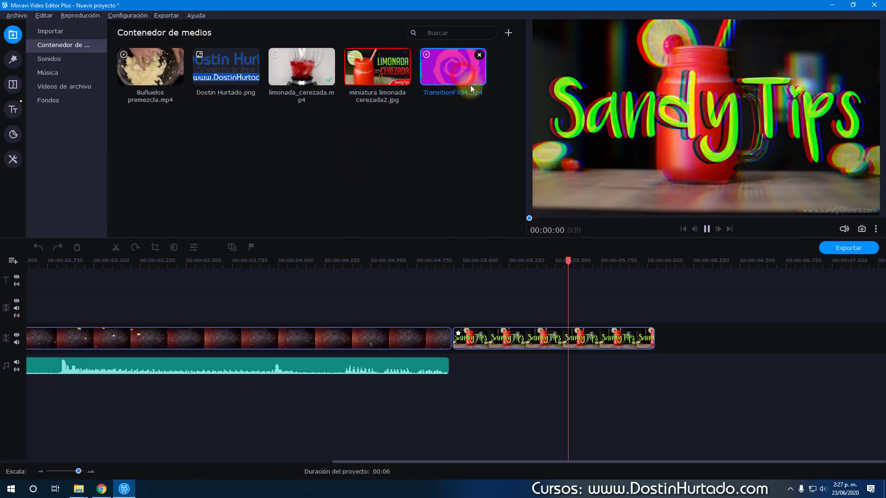
double_click(454, 66)
click(677, 336)
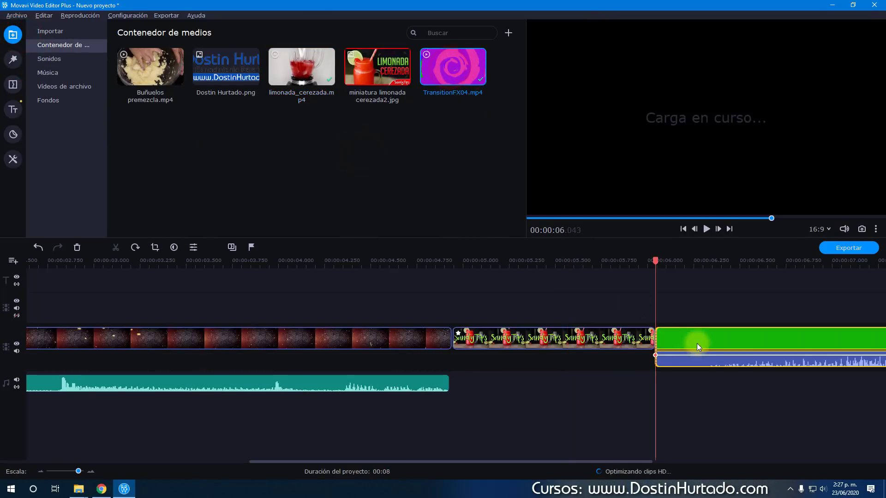
drag(677, 332, 454, 113)
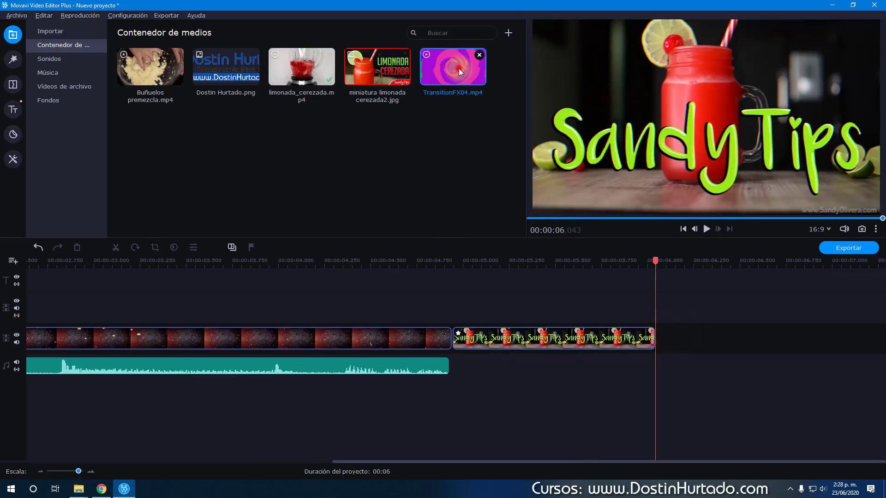
drag(459, 69, 493, 298)
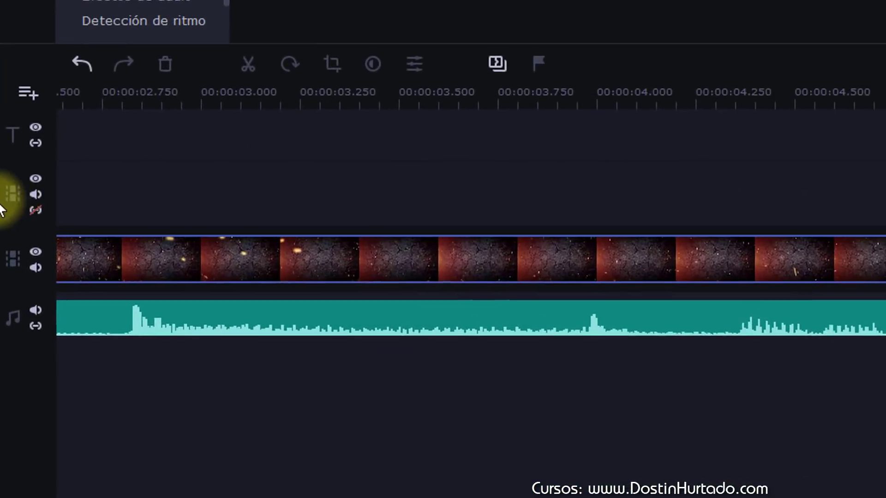
- Remove the empty overlay video track and place TransitionFX04.mp4 on the main video track directly after the intro background
right_click(20, 193)
click(77, 281)
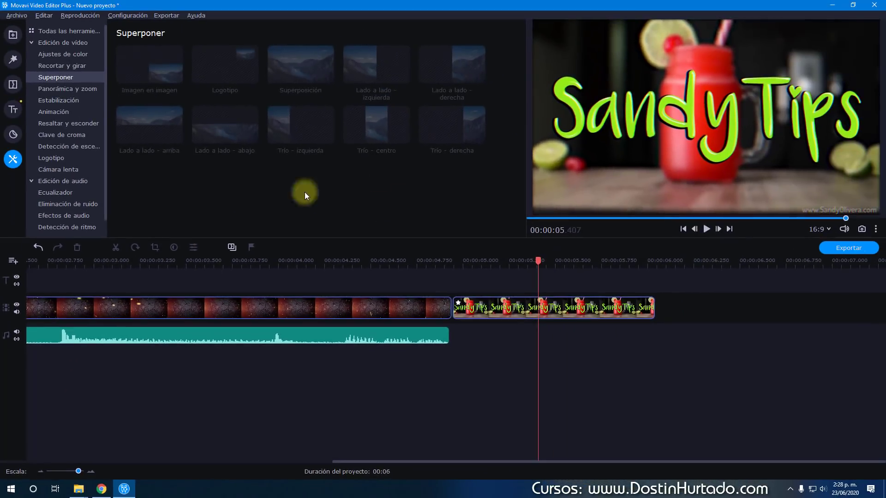
click(13, 35)
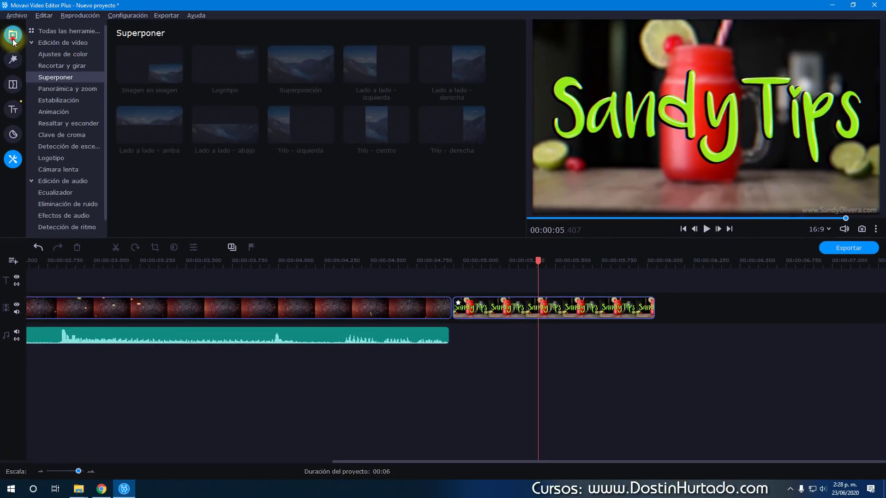
drag(454, 91, 361, 277)
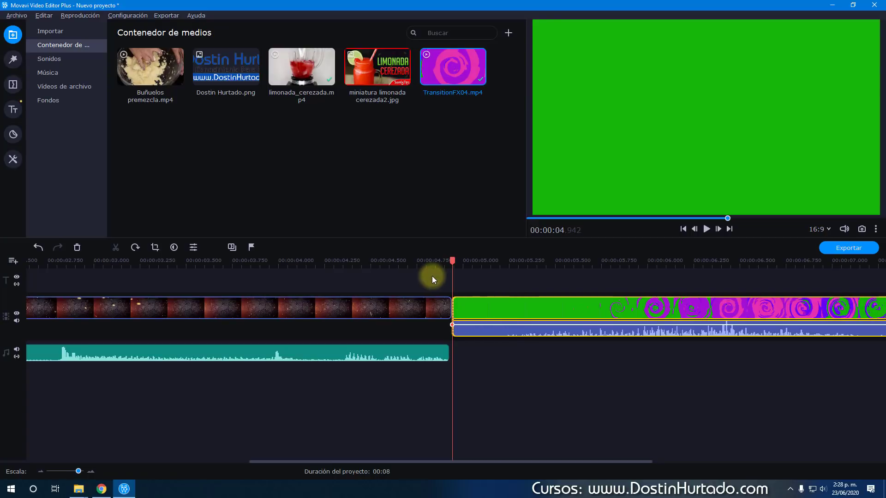
- Add a new video track and move the TransitionFX04.mp4 clip onto it, starting at about 00:00:04.182 across the join
click(13, 260)
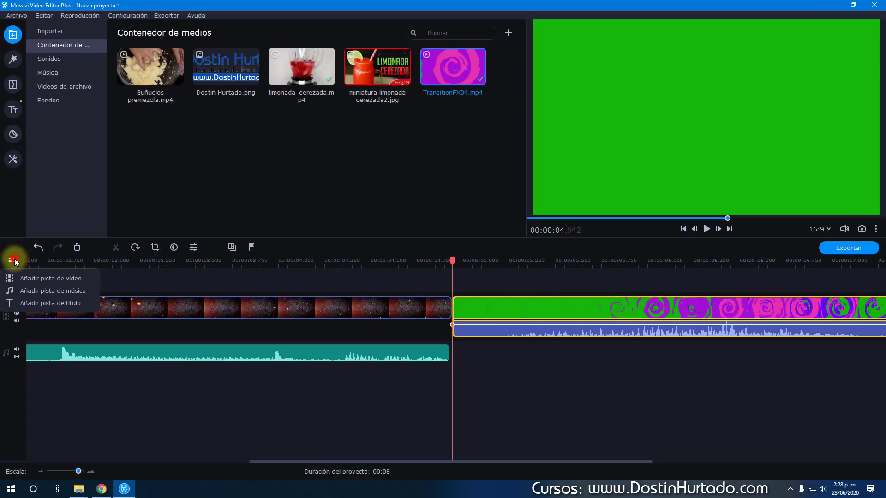
click(63, 280)
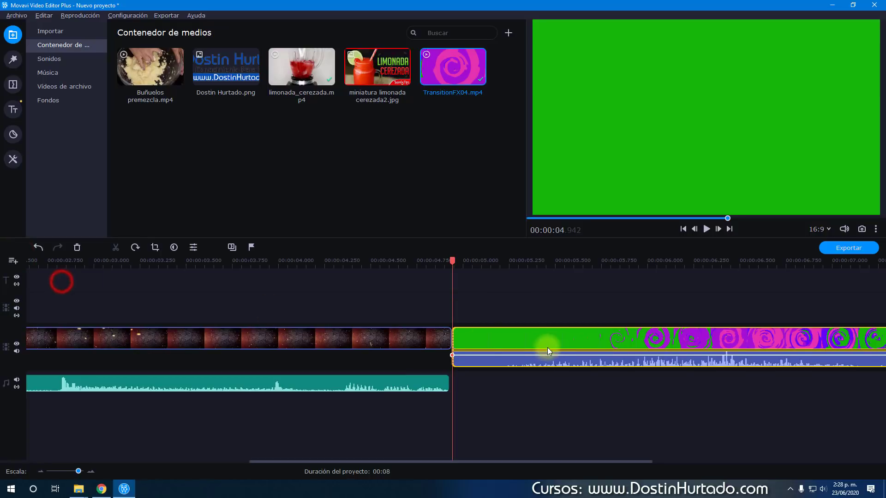
drag(504, 351, 455, 320)
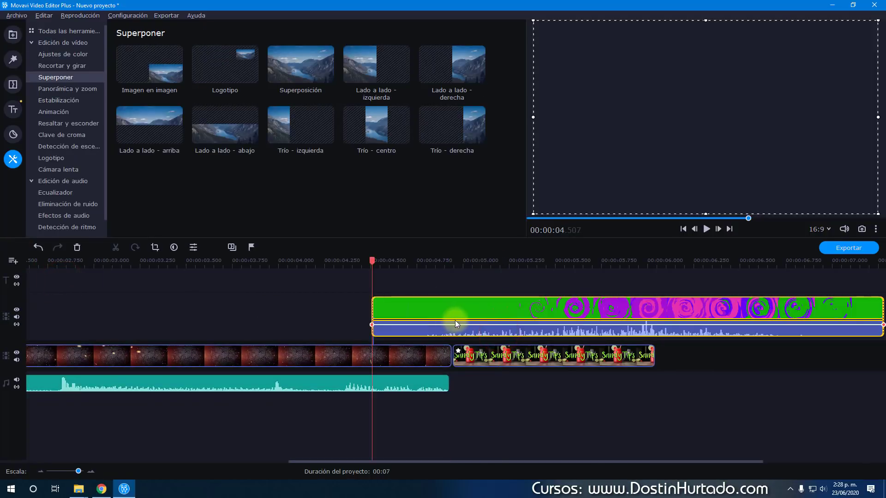
click(475, 309)
drag(402, 306, 360, 306)
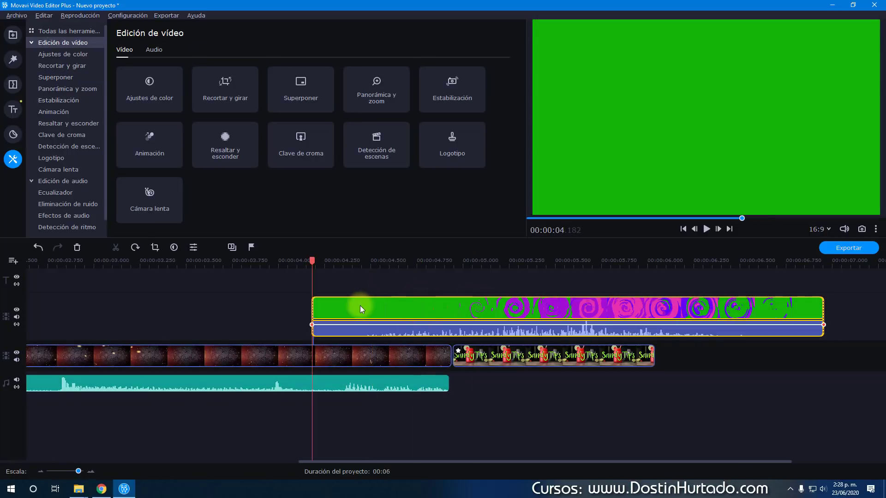
- Extend the SandyTips clip's end past the TransitionFX04.mp4 overlay and move the overlay earlier to start at about 00:00:03.592
click(571, 356)
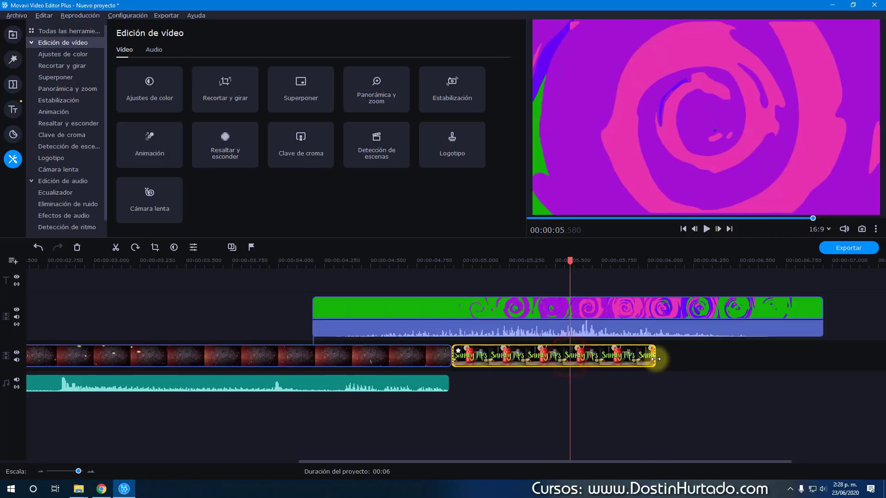
drag(656, 357, 854, 357)
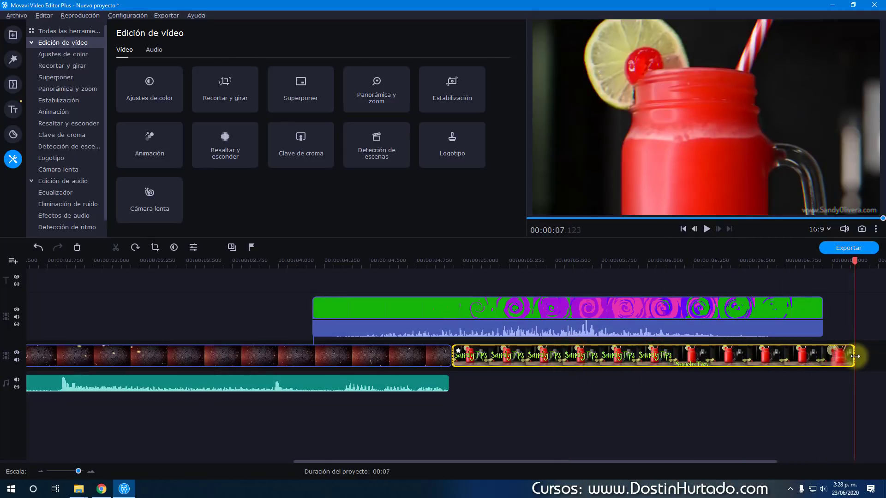
drag(877, 355, 878, 356)
drag(583, 308, 473, 327)
- Play back the green-screen overlay across the join and examine the frame where the swirl covers the picture
click(203, 261)
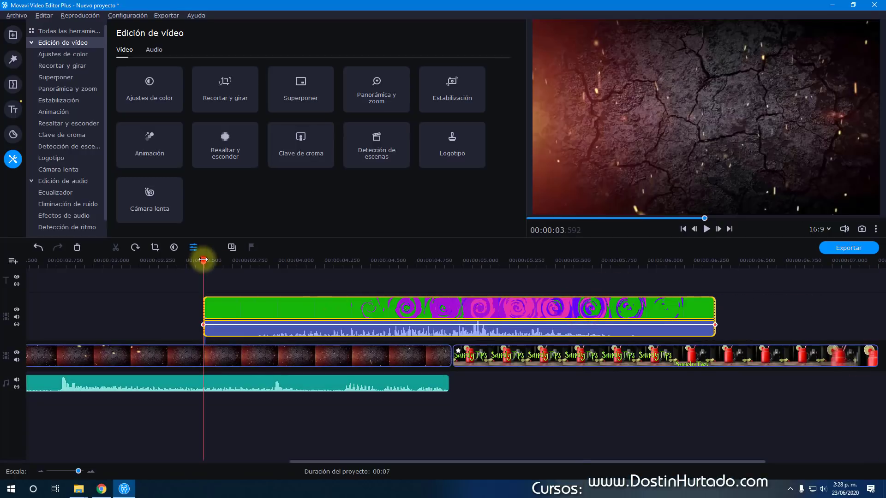
click(677, 195)
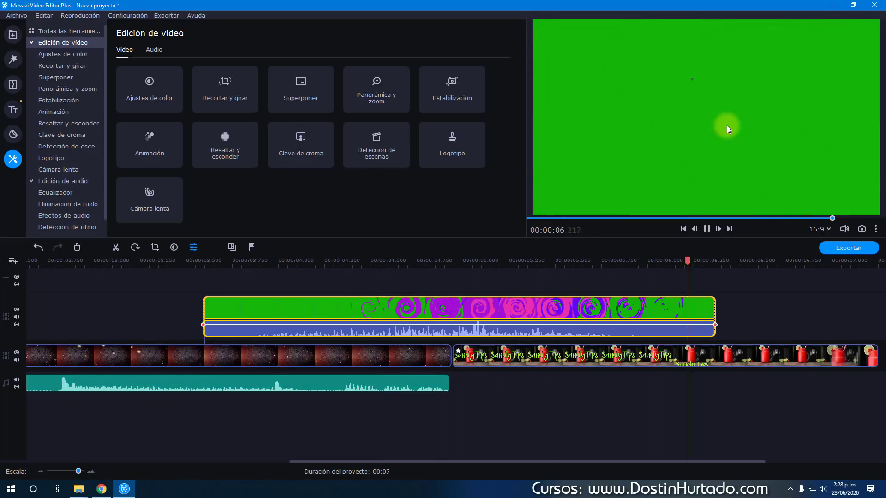
click(580, 173)
click(413, 260)
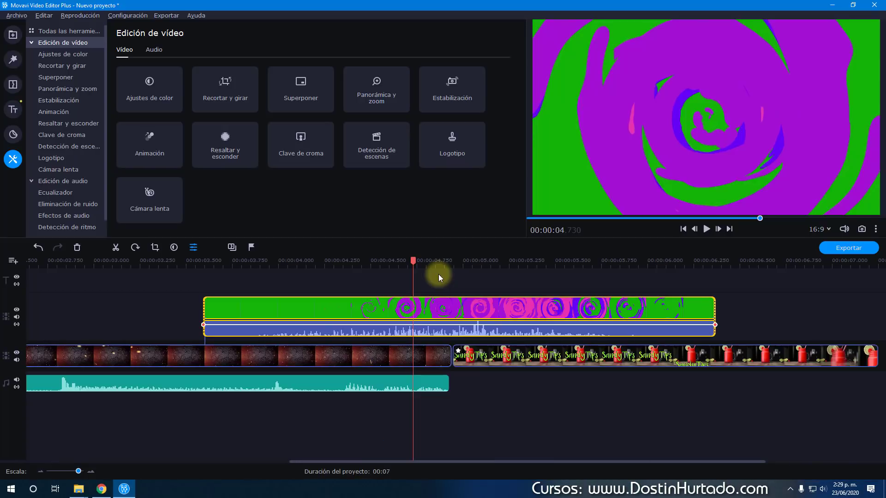
- Apply a chroma key to the TransitionFX04.mp4 overlay, sampling the green background as the transparent color
click(383, 307)
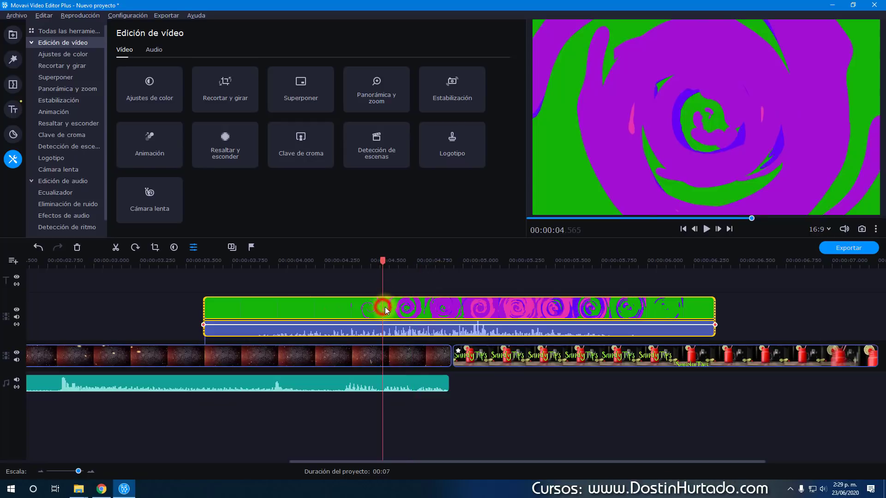
click(66, 138)
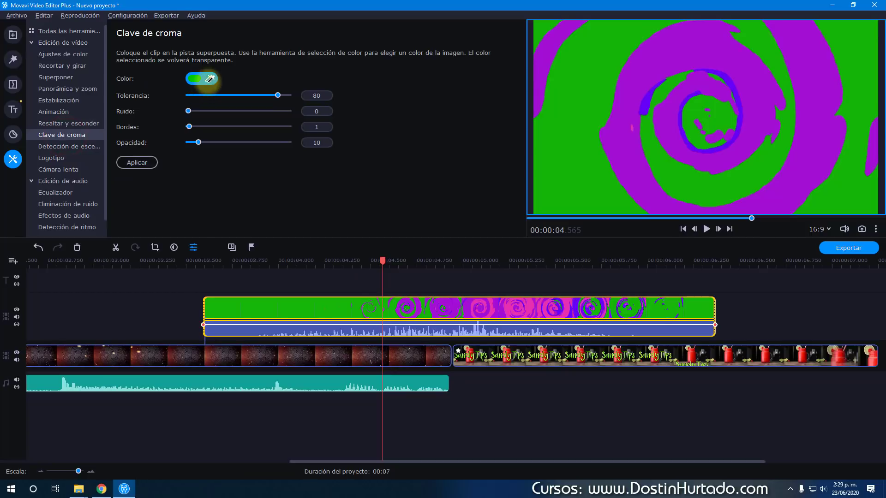
click(209, 80)
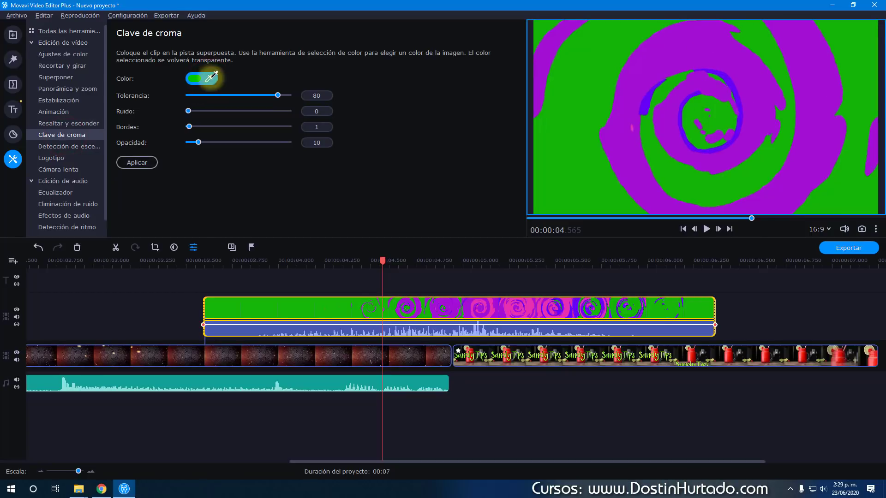
click(587, 87)
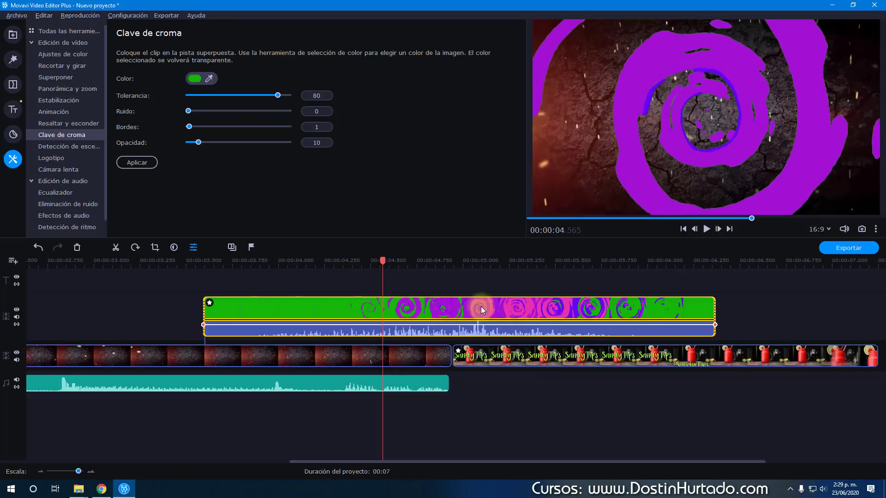
- Move the keyed TransitionFX04.mp4 overlay to start at about 00:00:03.496 and play back the join from before it
mouse_move(474, 306)
mouse_down()
mouse_move(463, 307)
mouse_move(463, 318)
mouse_up()
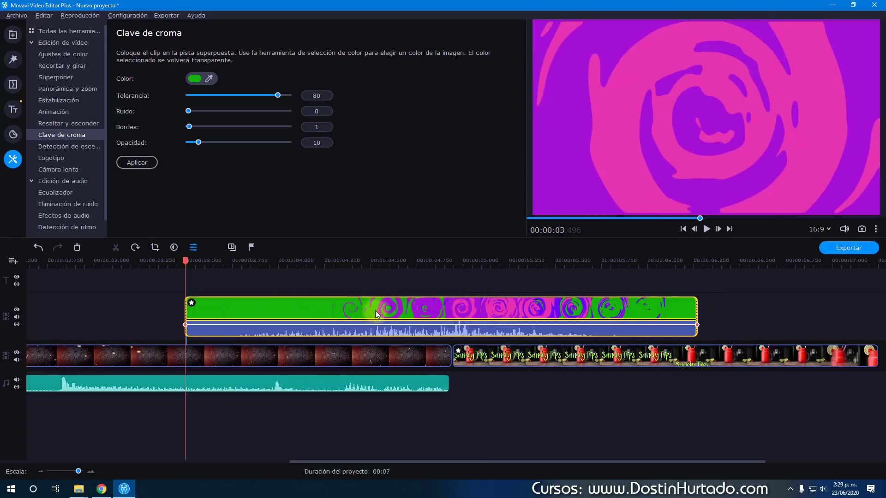
click(280, 309)
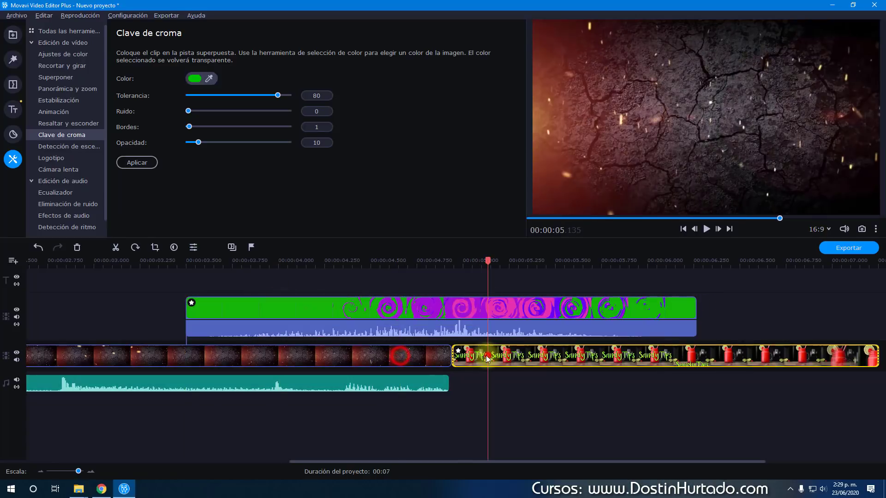
click(408, 356)
click(485, 357)
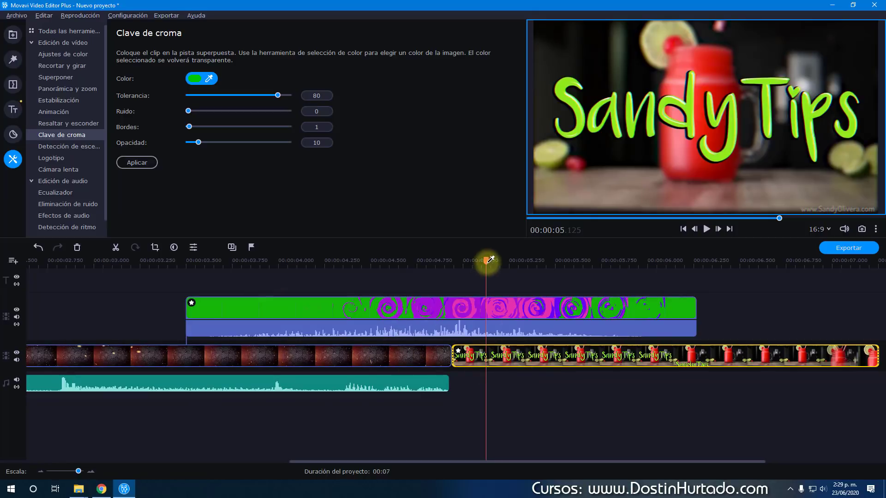
drag(486, 261, 136, 274)
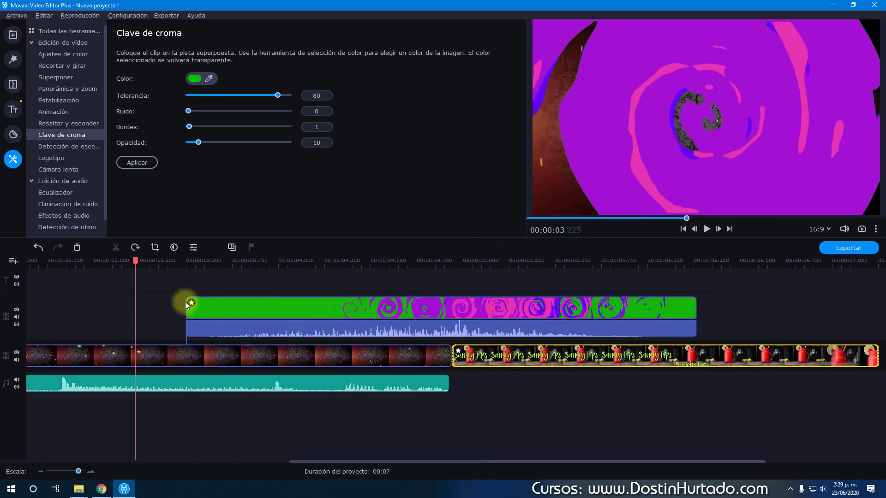
key(space)
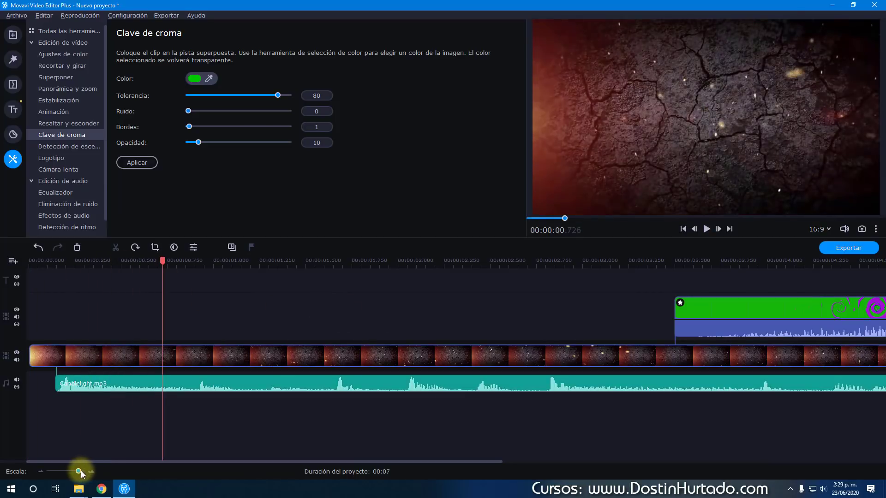
- Switch to File Explorer and look over the transition clips in the Transition Cartoon FX with sound folder, returning to the video editor
drag(80, 471, 76, 472)
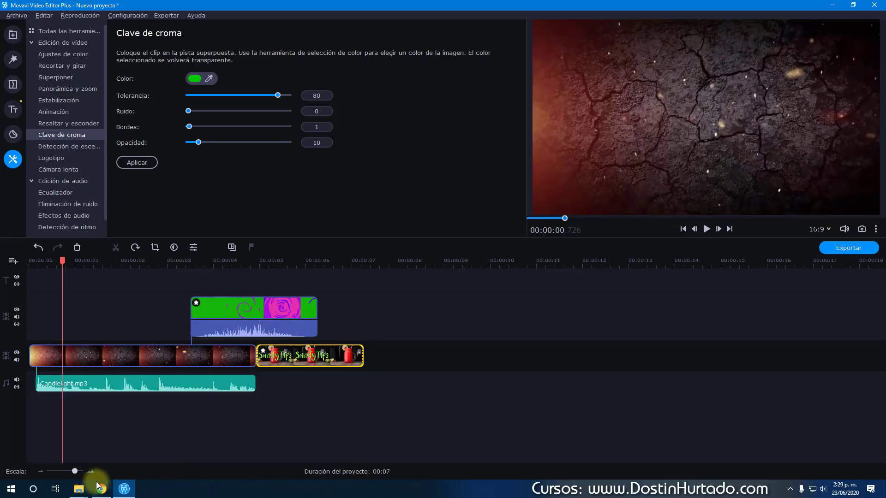
click(201, 416)
click(254, 306)
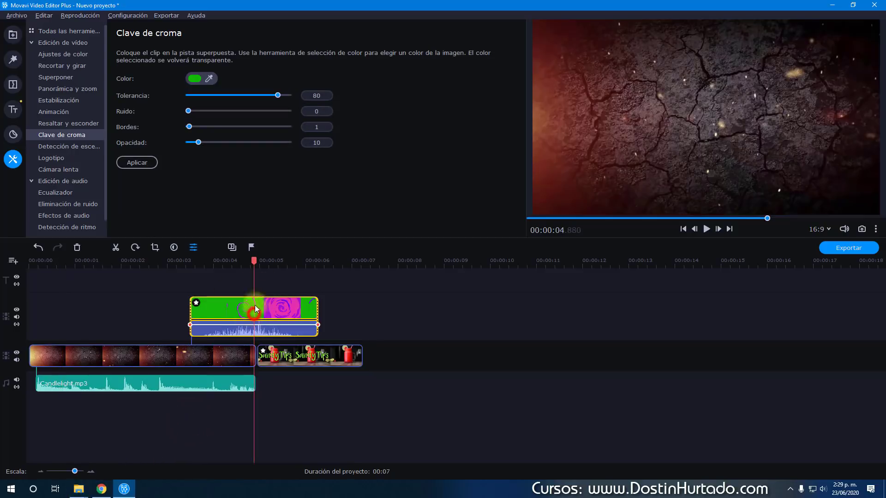
click(81, 488)
click(123, 458)
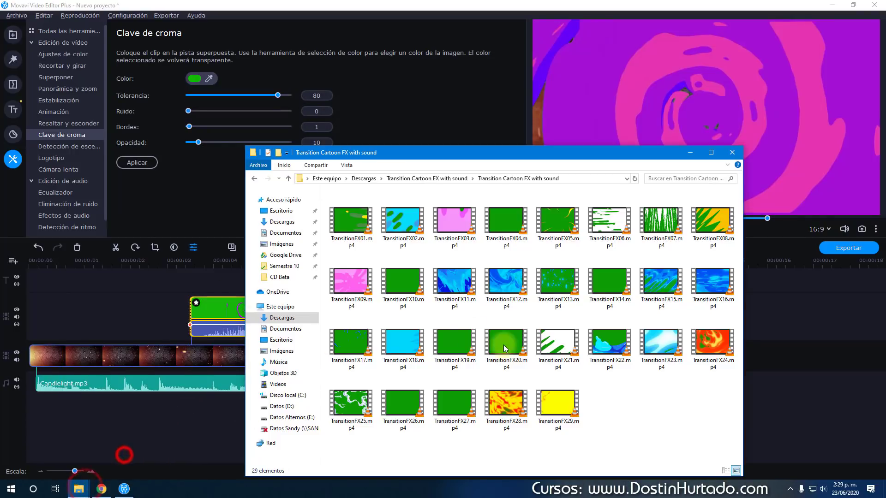
drag(704, 437, 425, 283)
click(640, 419)
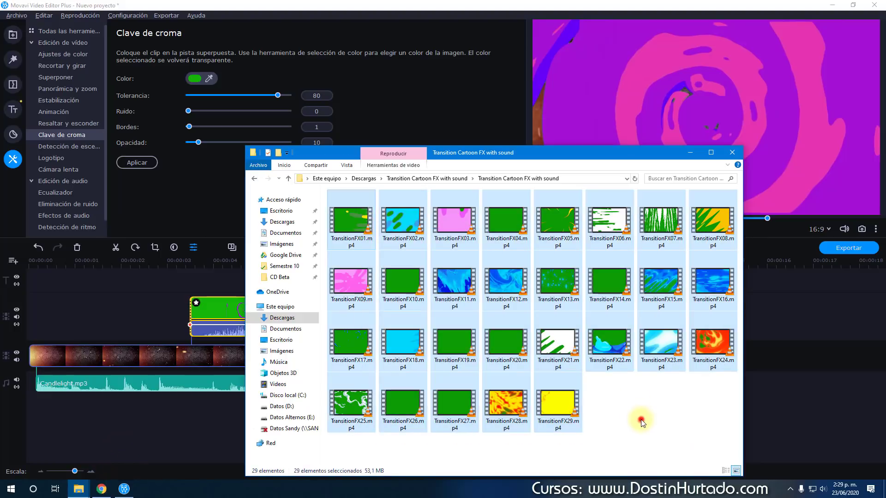
drag(710, 430, 427, 238)
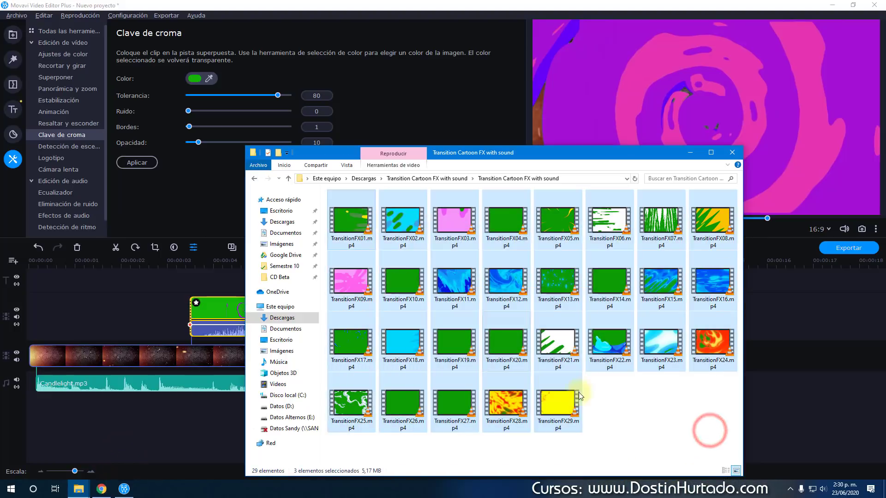
click(627, 410)
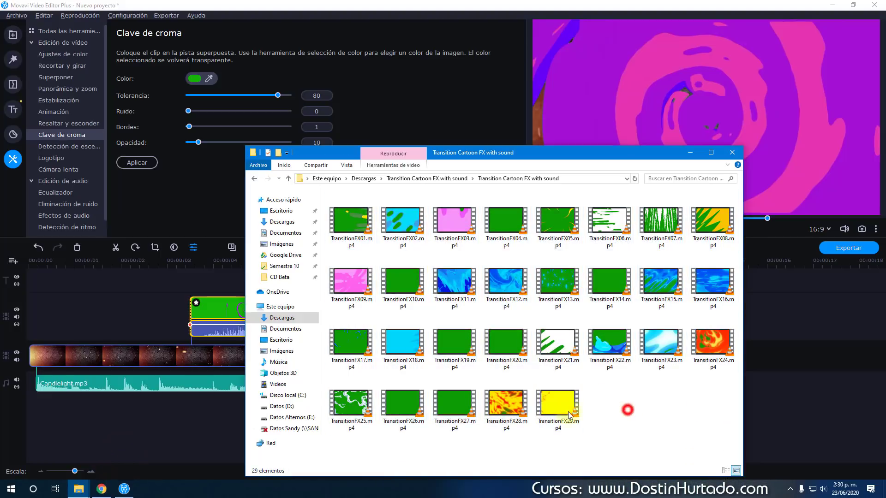
click(137, 320)
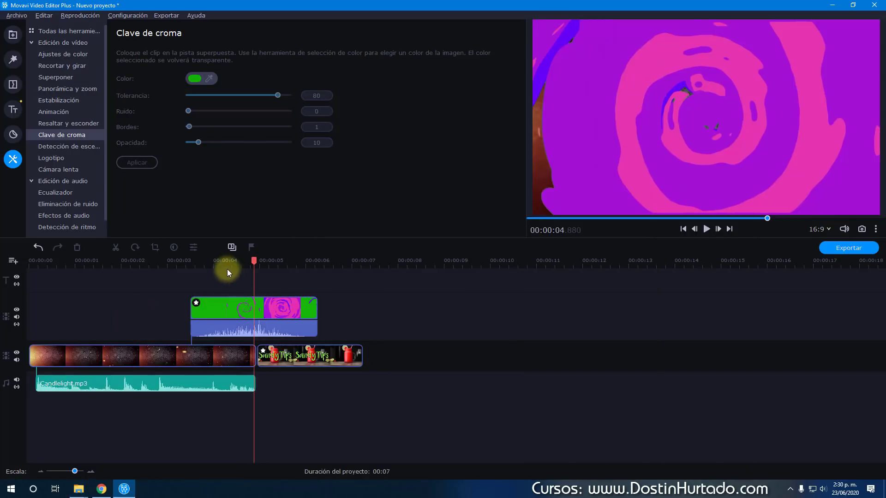
- Play back the keyed transition across the join and examine its frames at about 00:00:05.200 and 00:00:04.230
click(198, 262)
key(space)
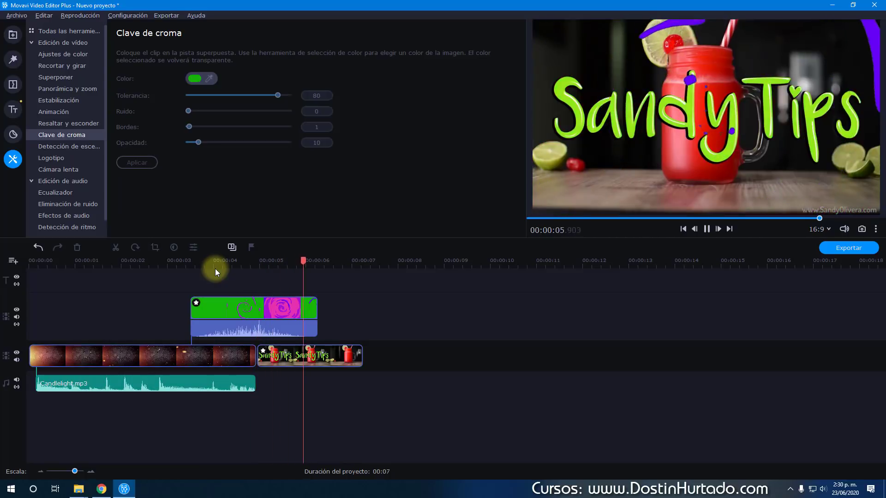
click(269, 311)
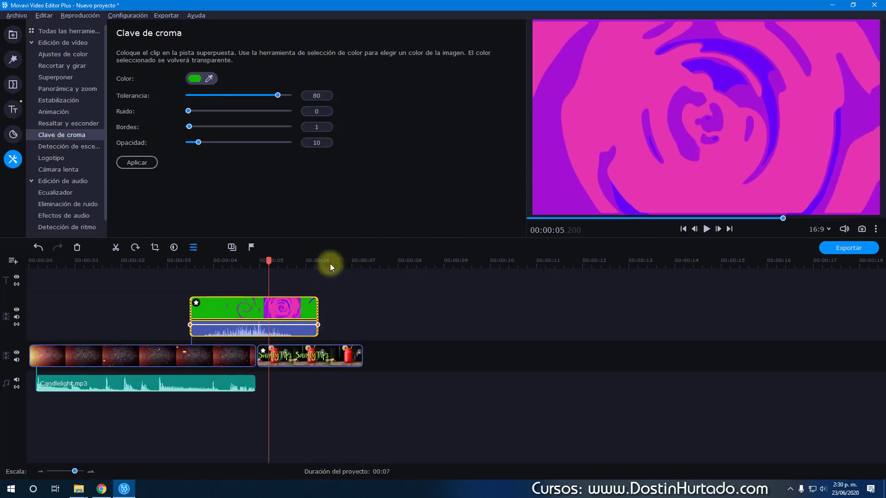
click(224, 262)
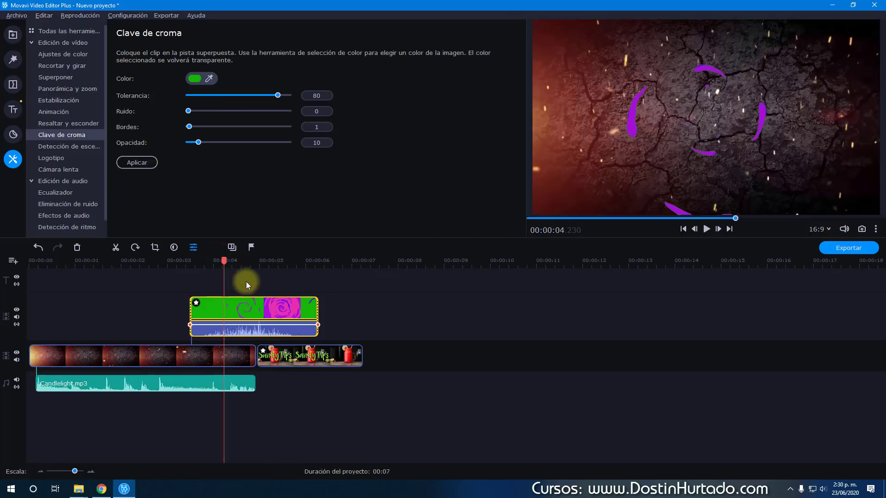
- Check the transition's frame at about 00:00:05.230 and set its chroma key tolerance to 84
click(270, 262)
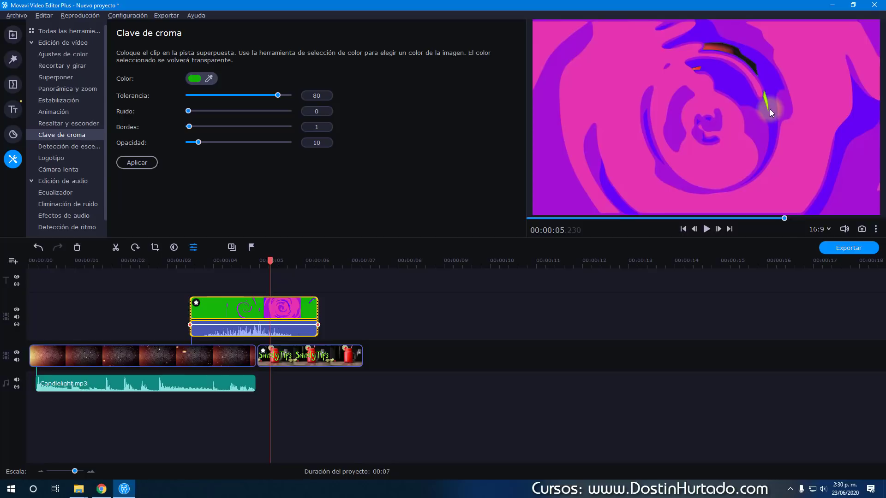
click(278, 95)
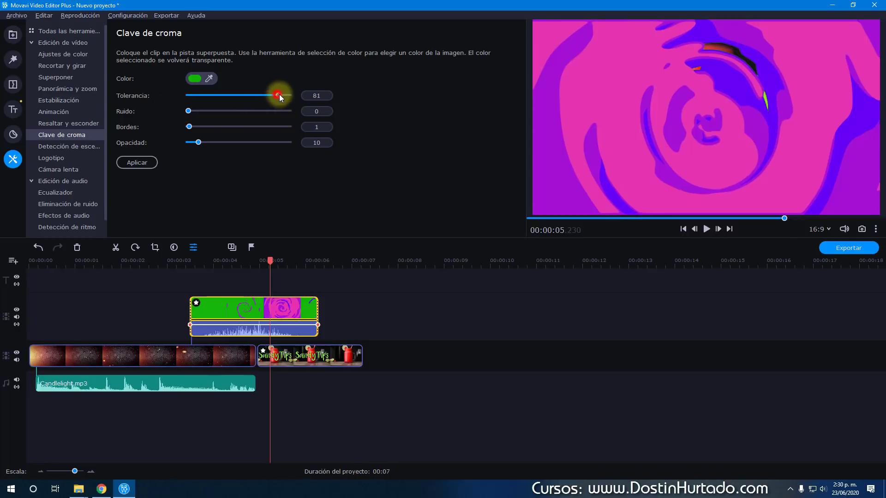
mouse_move(283, 96)
mouse_down()
mouse_move(259, 95)
mouse_move(279, 96)
mouse_up()
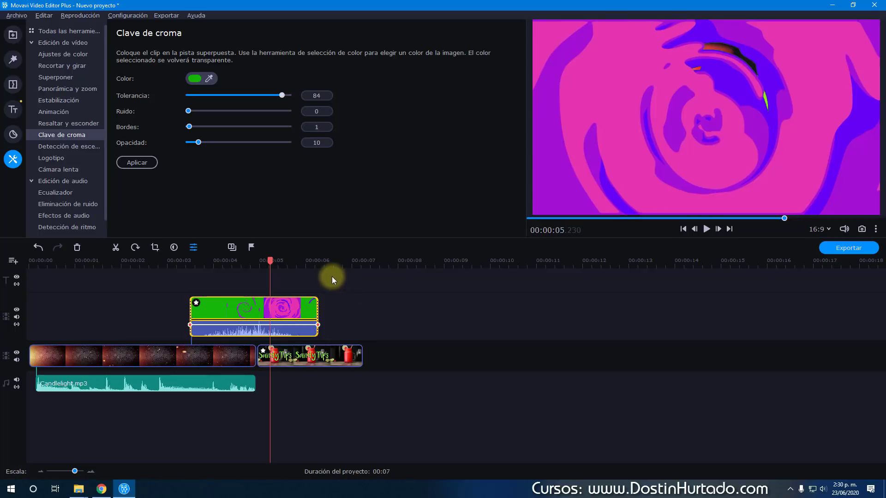
click(68, 184)
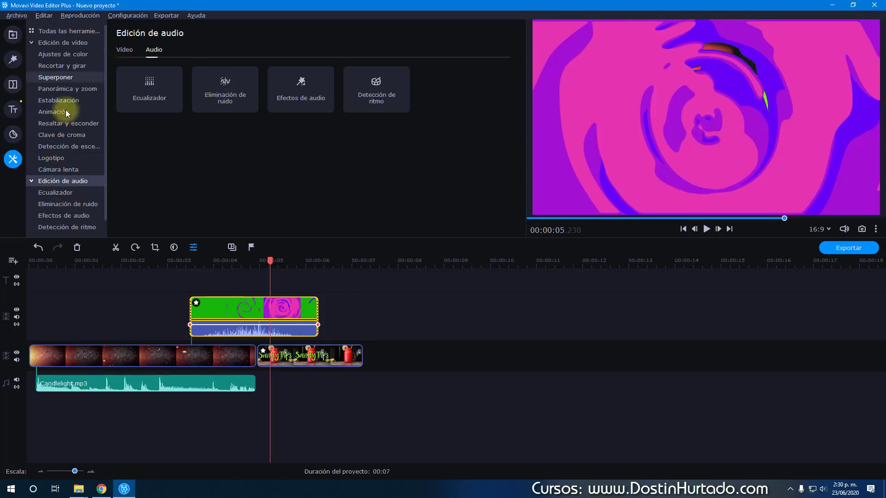
- Delete the TransitionFX04.mp4 overlay and the SandyTips clip, leaving only the intro background with its music
drag(397, 301, 263, 311)
key(Delete)
click(324, 339)
key(Delete)
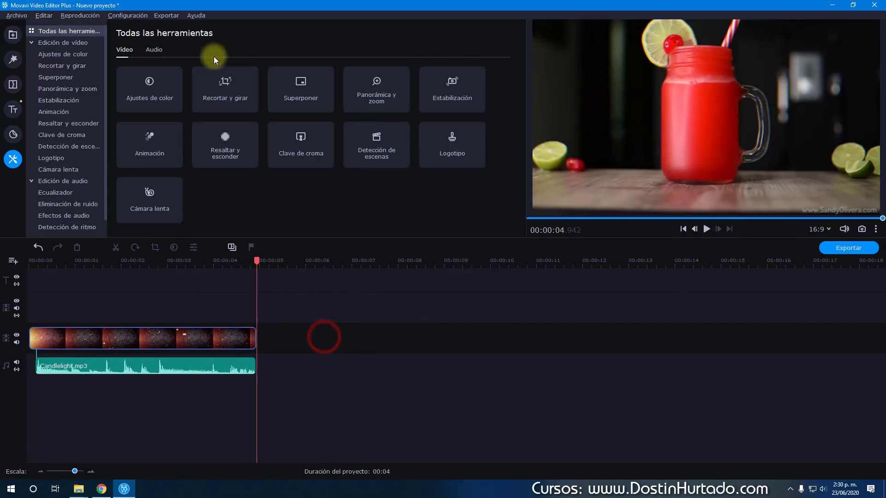
- Try placing miniatura limonada cerezada2.jpg from the media container directly after the intro background on the main video track
click(13, 58)
click(12, 34)
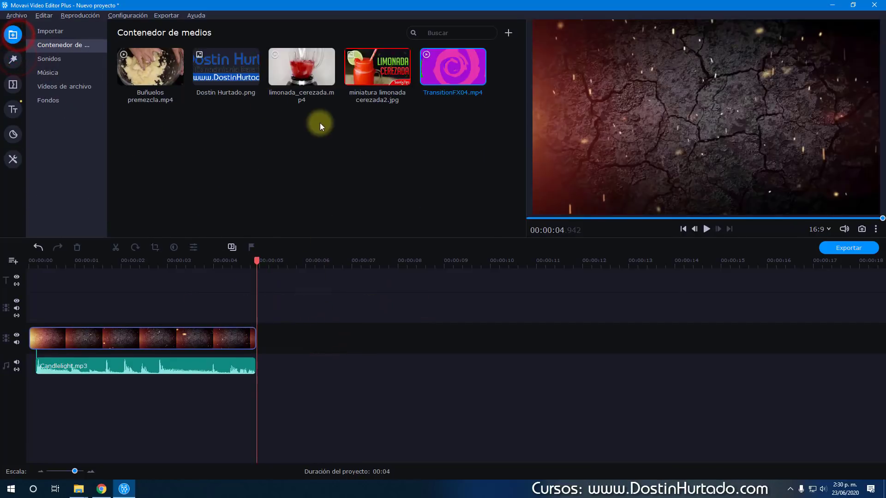
drag(373, 78, 298, 339)
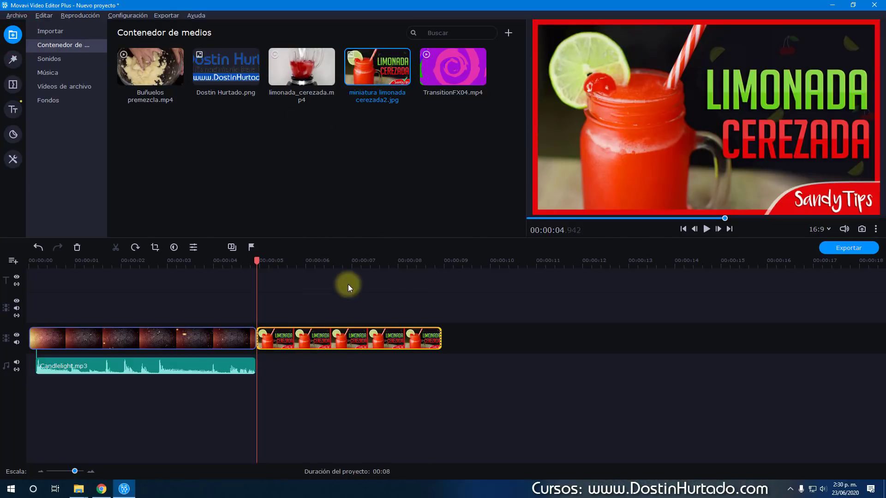
click(363, 337)
key(Delete)
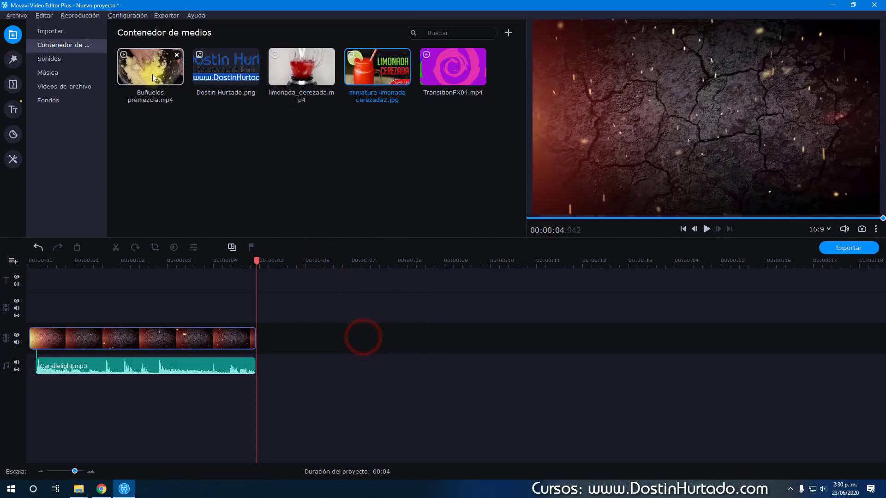
- Place Buñuelos premezcla.mp4 on the main video track directly after the intro background and play its opening seconds
drag(153, 77, 318, 340)
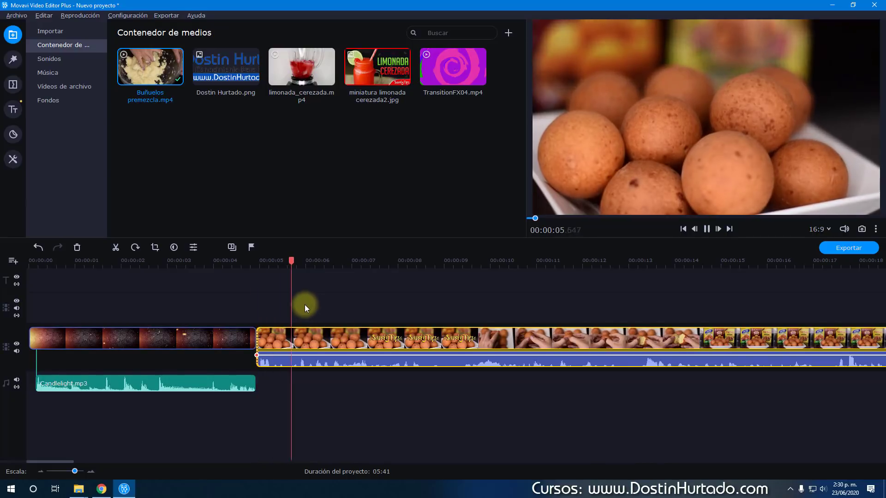
key(space)
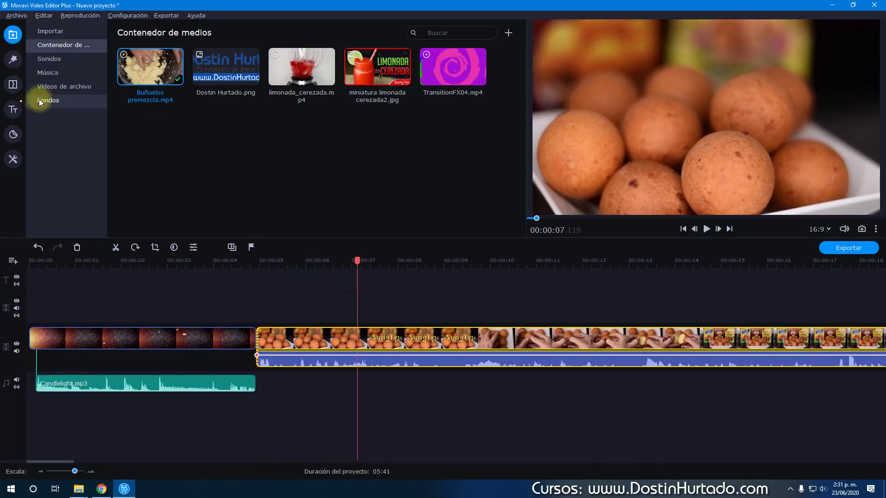
- Examine the audio editing tools, from the equalizer's frequency bands to the noise removal settings
click(13, 159)
scroll(74, 194, down, 1)
scroll(62, 92, up, 1)
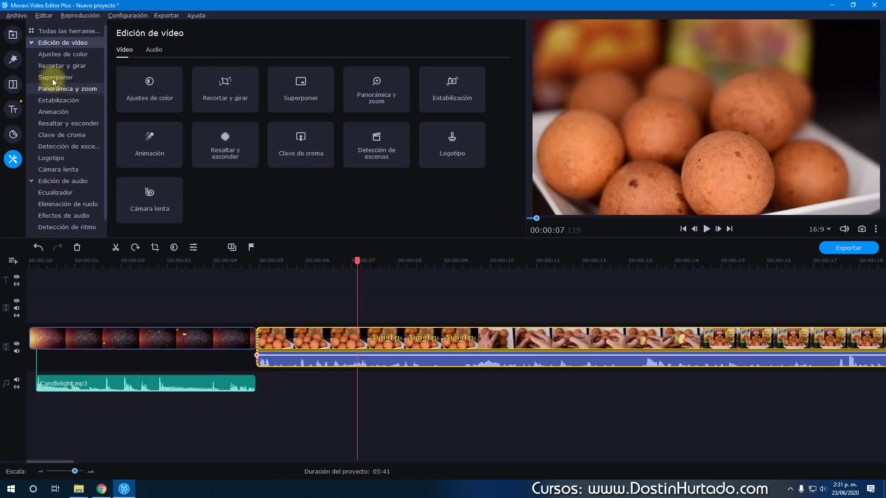
click(31, 42)
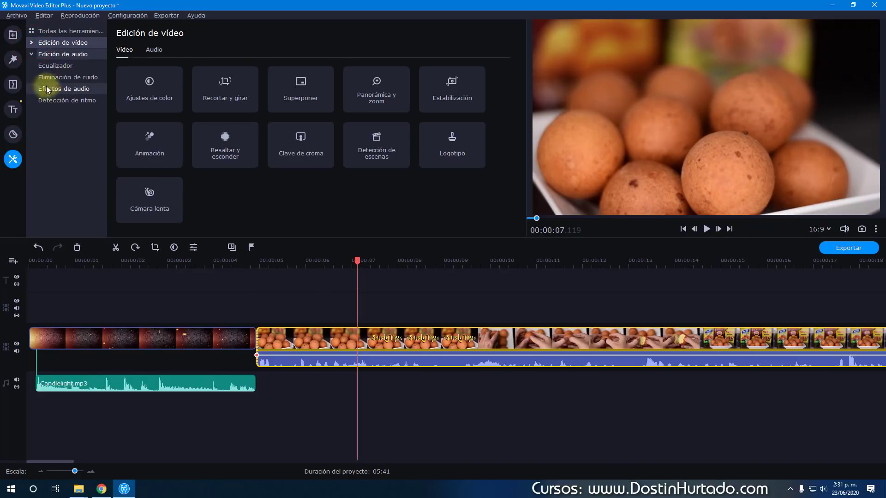
click(56, 66)
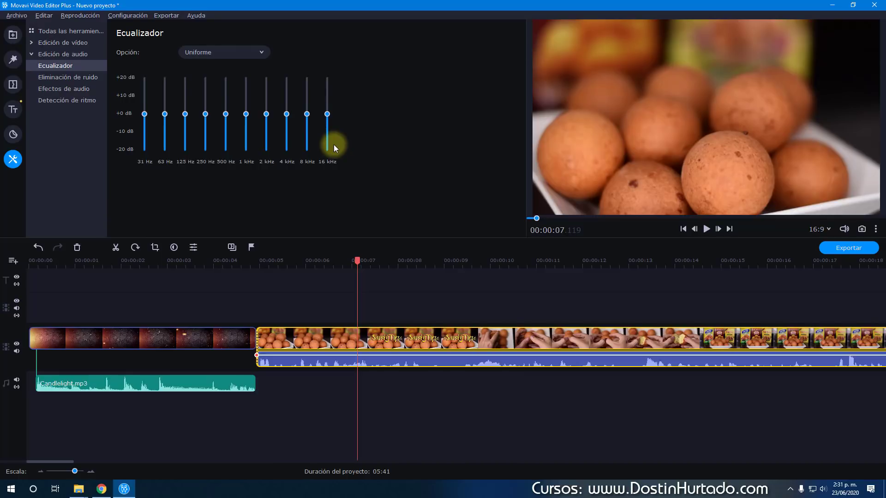
click(85, 82)
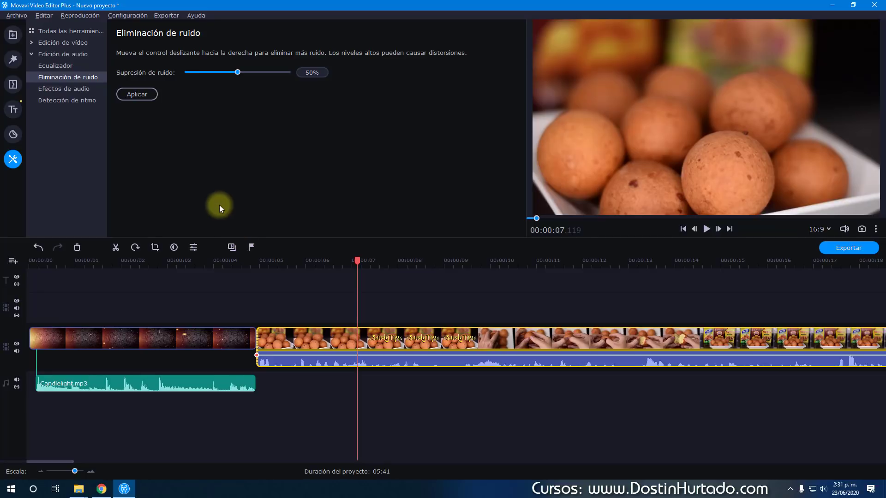
- Apply the Tono alto audio effect to the Buñuelos premezcla.mp4 clip and play its opening seconds
click(71, 90)
click(212, 51)
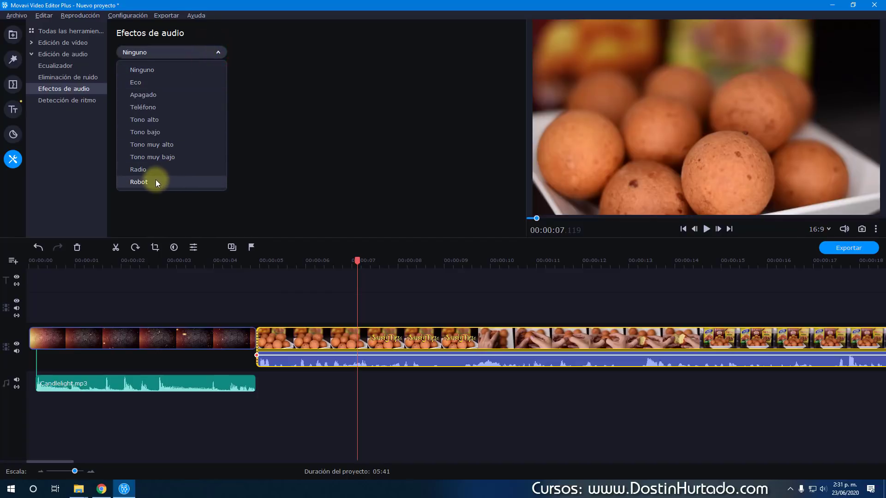
click(162, 121)
click(279, 262)
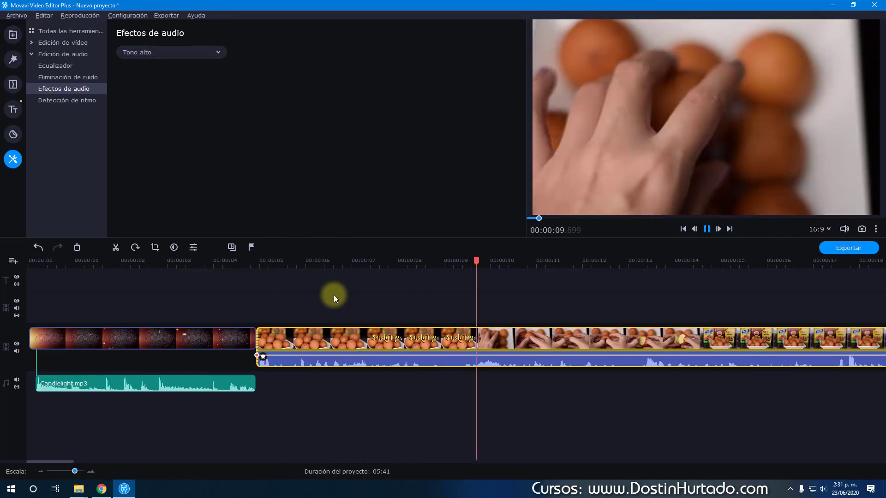
key(space)
- Change the Buñuelos clip's audio effect to Tono muy bajo and play its opening seconds
click(218, 51)
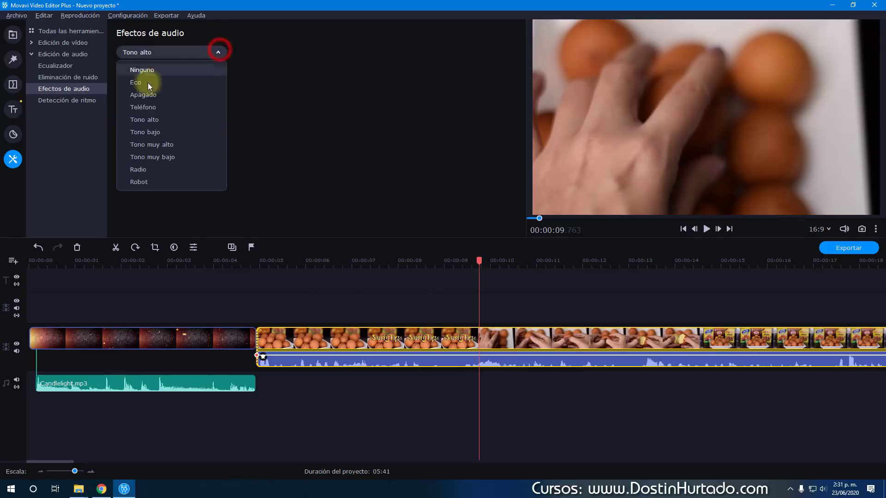
click(162, 157)
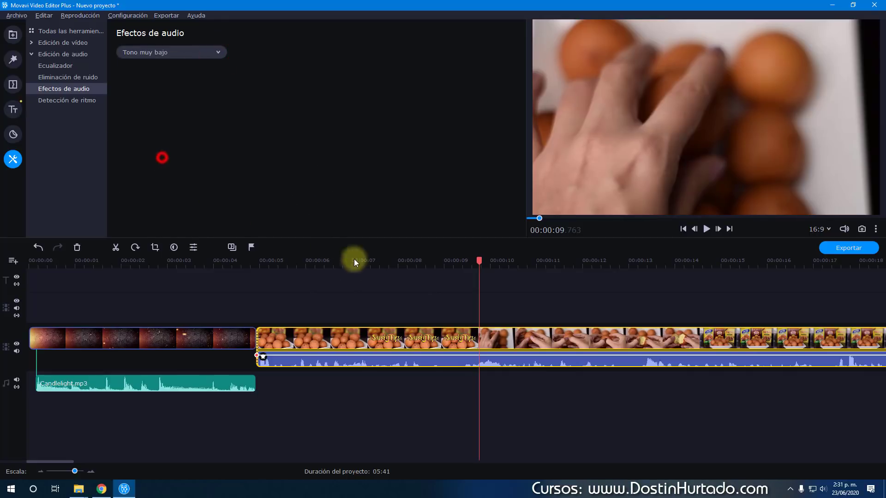
click(325, 262)
key(space)
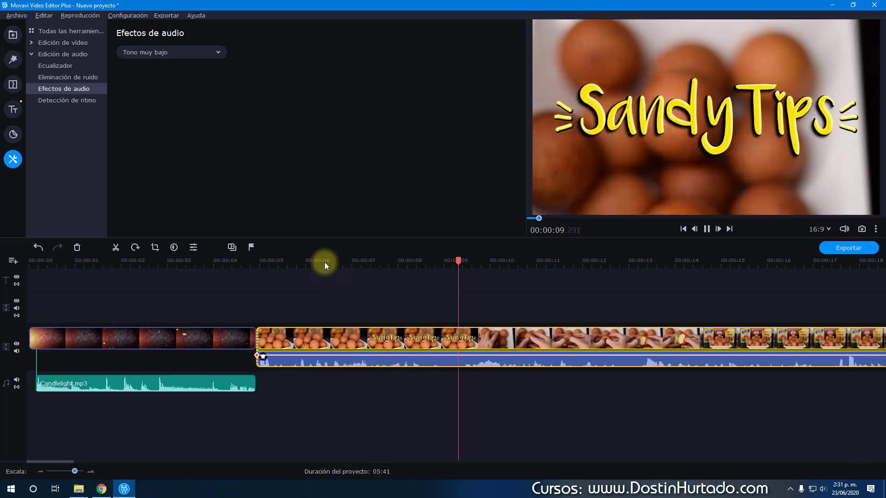
key(space)
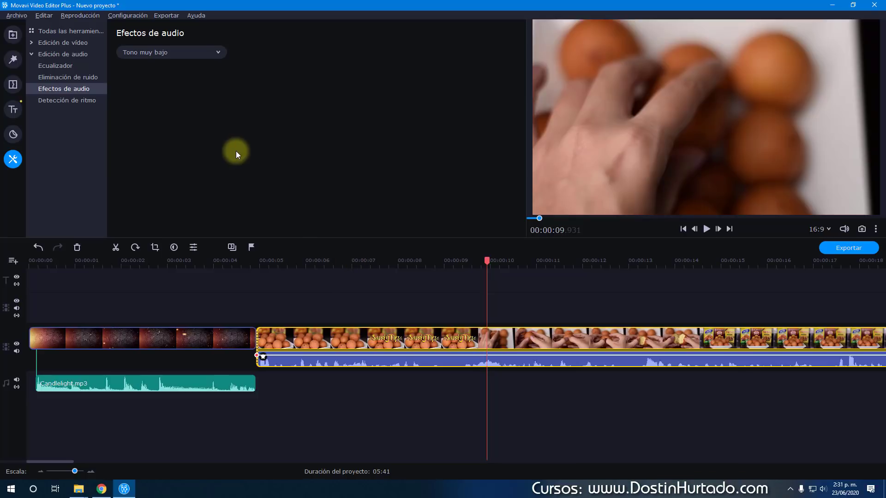
click(208, 51)
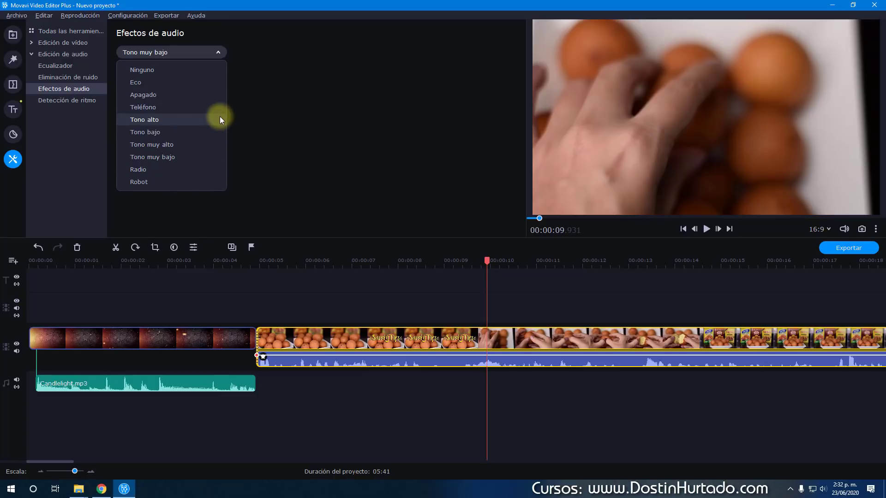
click(265, 88)
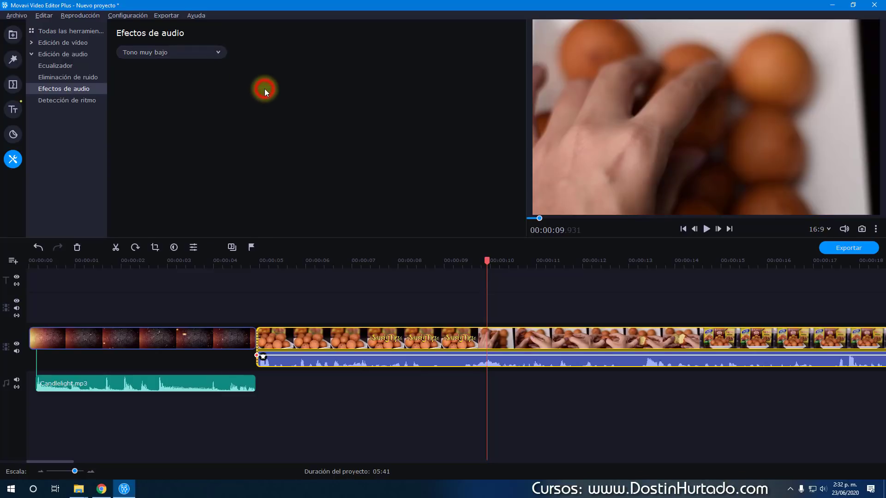
- Split the Buñuelos premezcla.mp4 clip at 00:00:17.690 and delete only the part after the cut
click(68, 100)
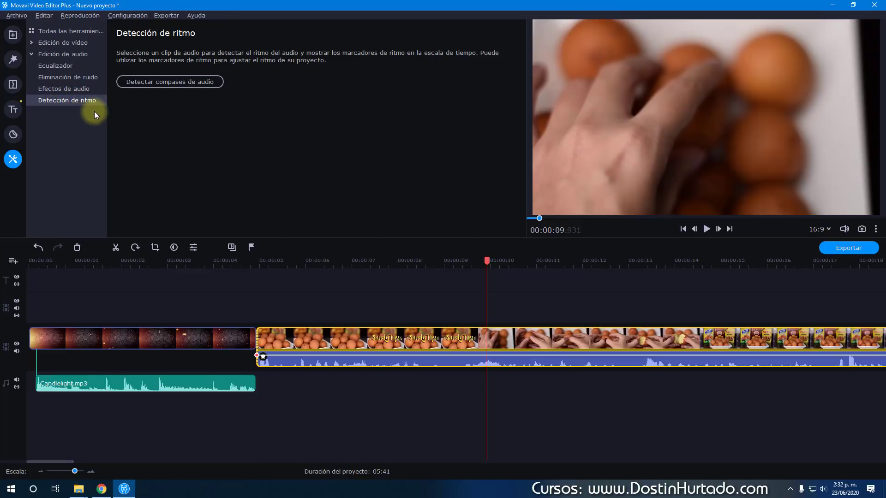
click(397, 345)
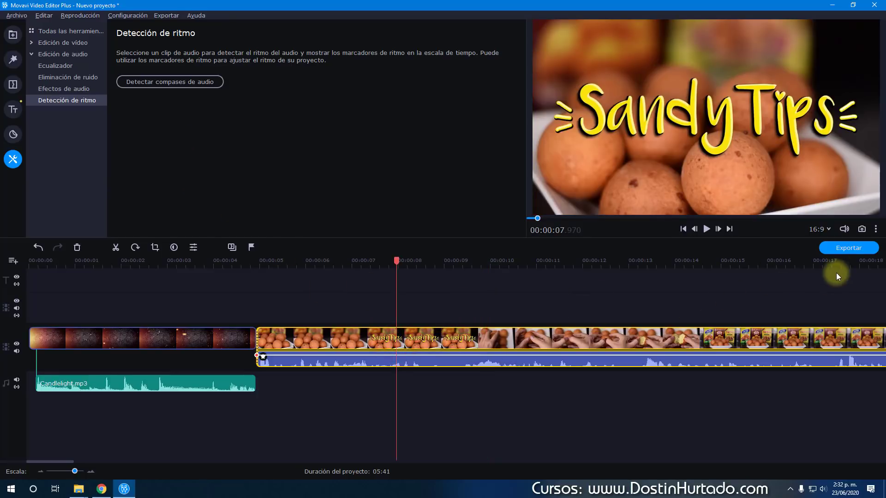
click(845, 262)
click(116, 247)
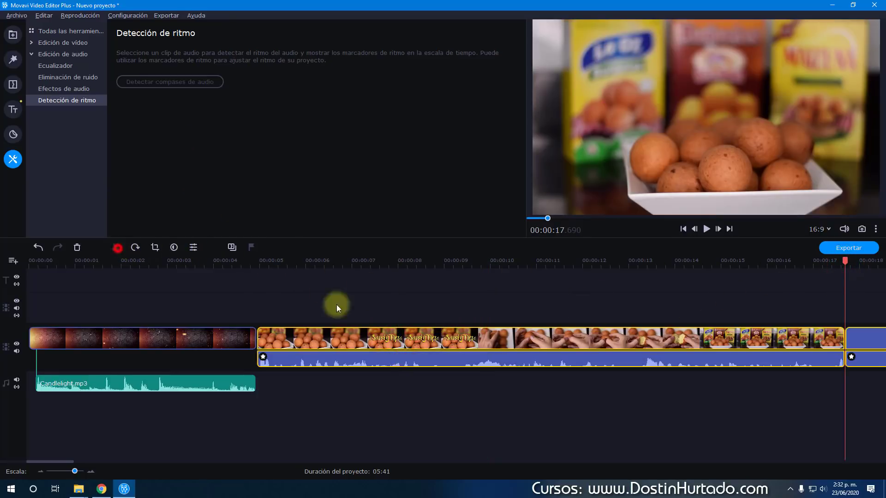
key(Delete)
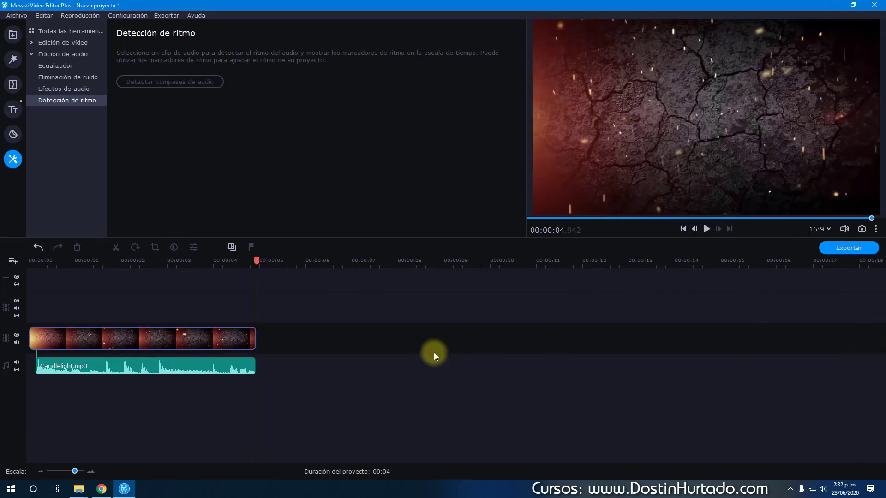
key(ctrl+z)
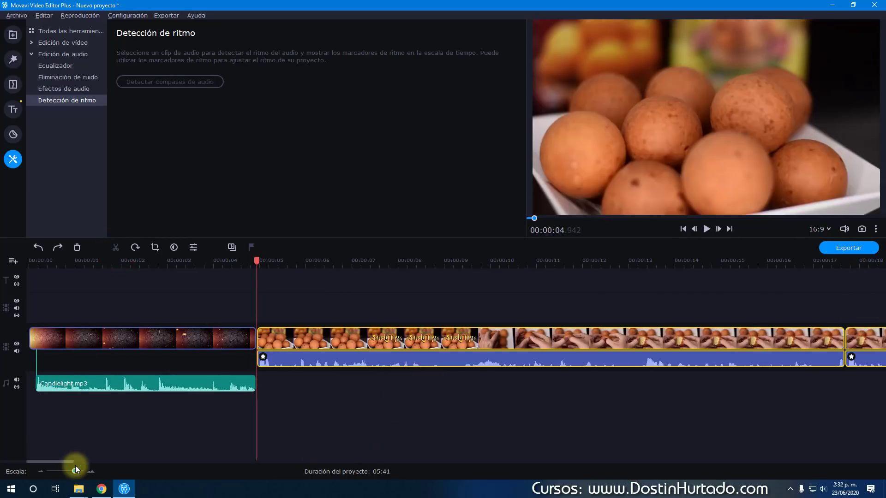
drag(75, 471, 70, 473)
click(297, 305)
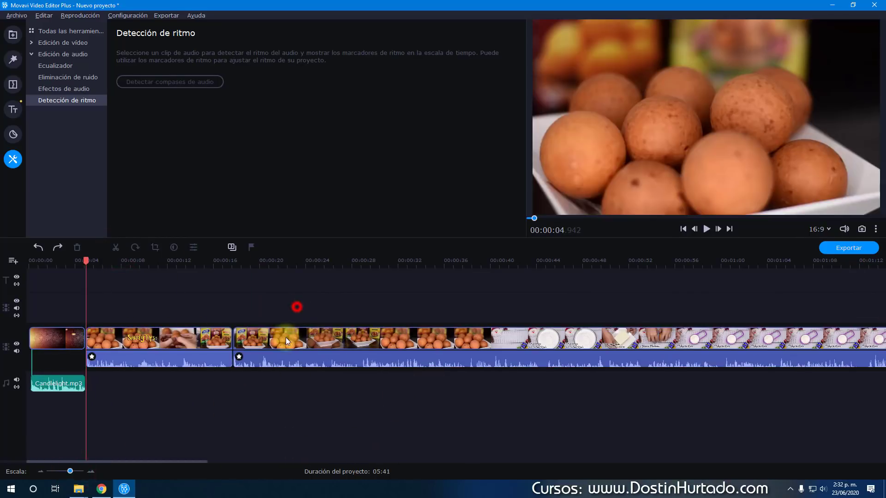
click(274, 340)
key(Delete)
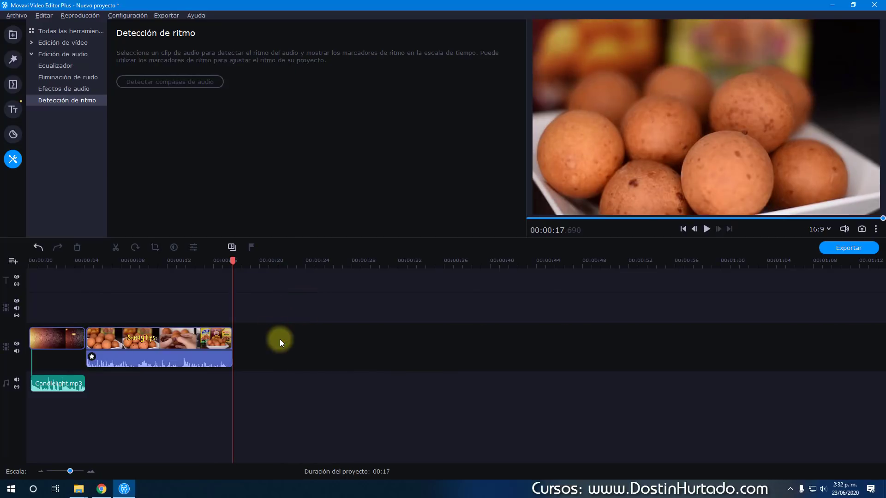
- Extend the end of the Buñuelos clip to about 00:00:34.730 and detect its audio beats
click(160, 337)
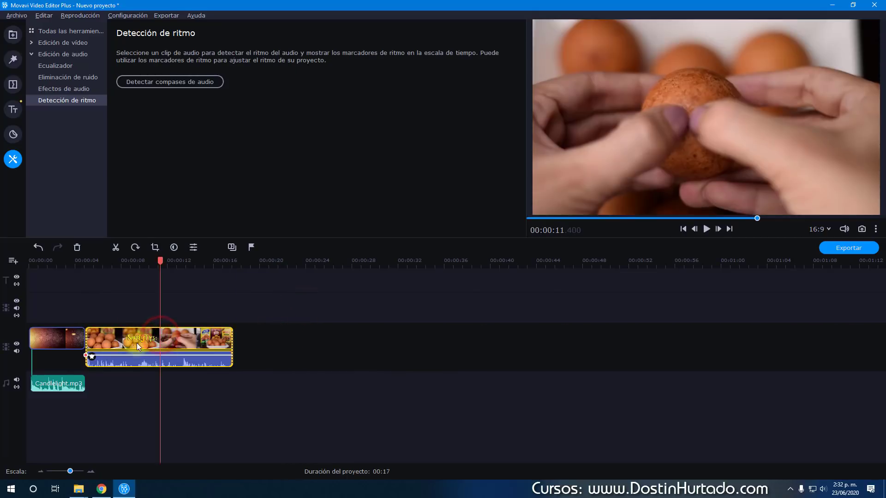
drag(233, 341, 429, 341)
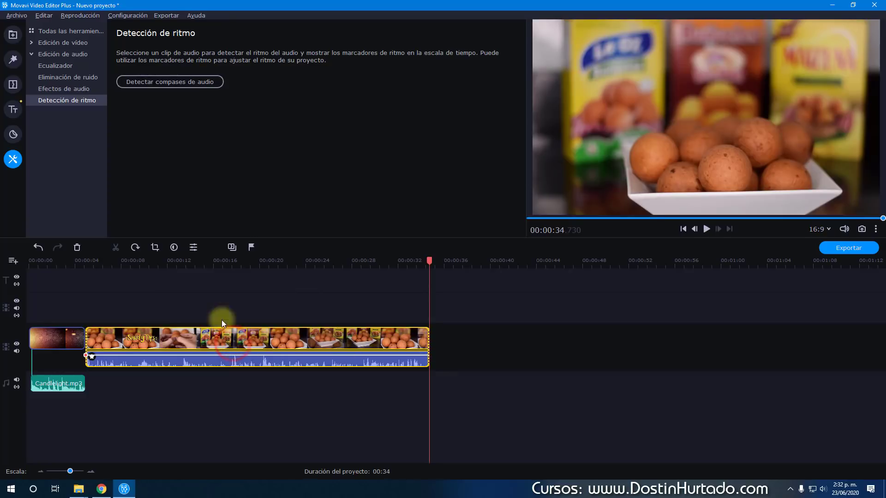
click(169, 81)
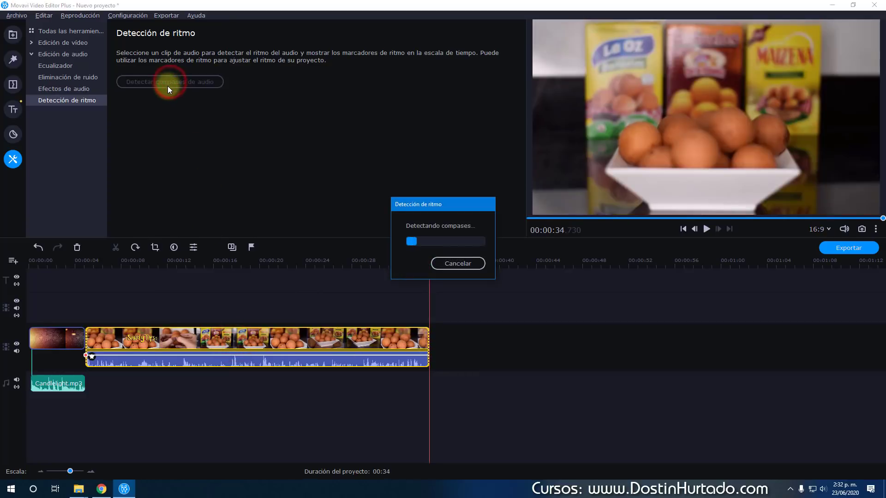
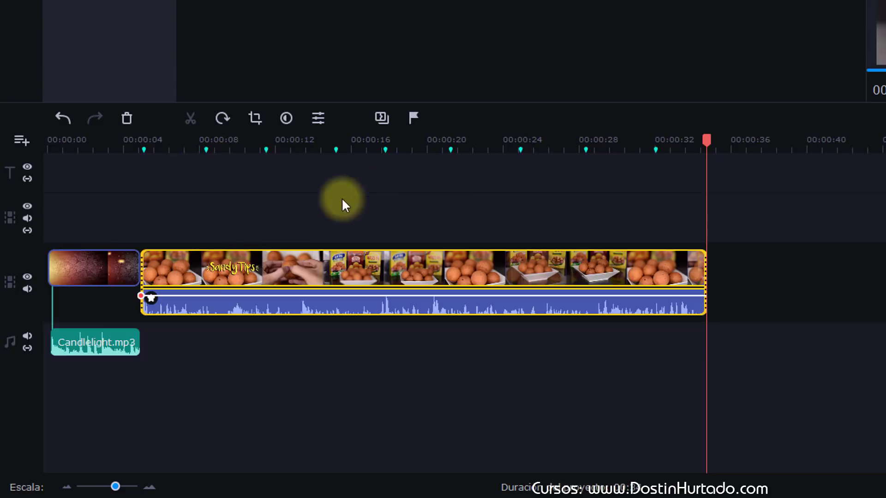
click(359, 213)
- Add the Dos corazones sticker to the titles track and align its start with the beat marker near 00:00:18
click(12, 134)
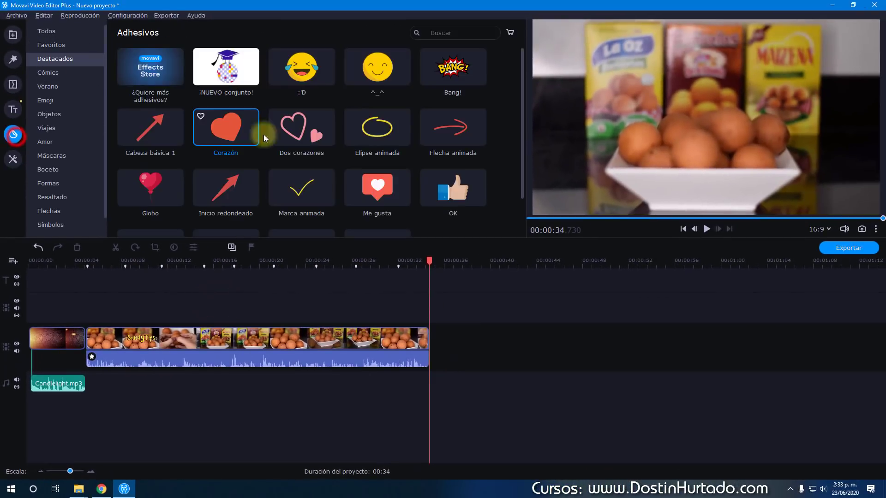
drag(306, 122, 296, 281)
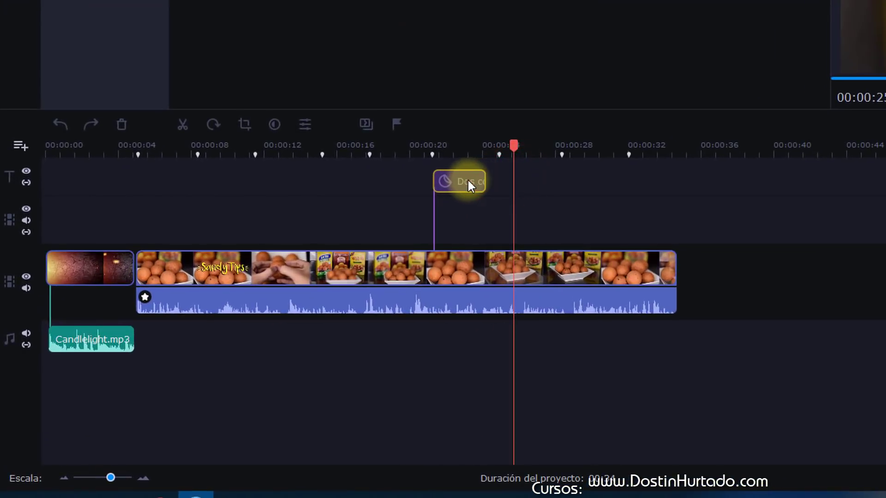
drag(468, 181, 399, 182)
click(511, 203)
- Remove all beat markers from the timeline and delete the Dos corazones sticker
right_click(562, 155)
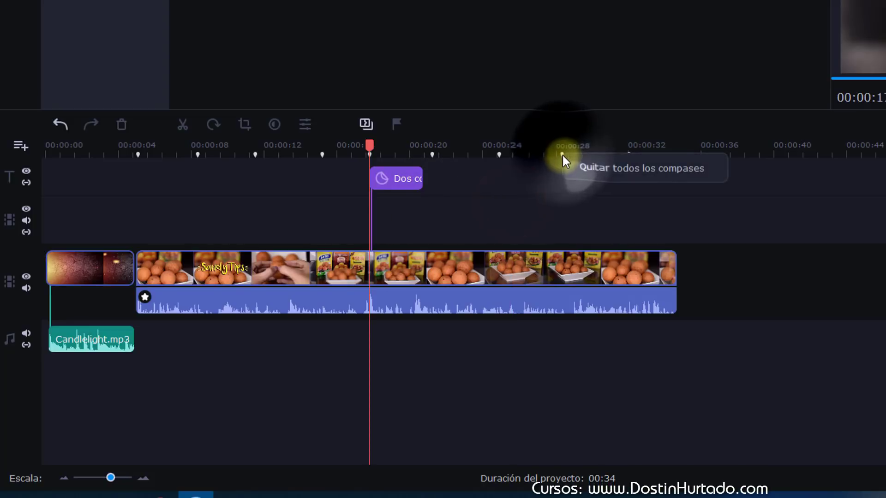
click(668, 173)
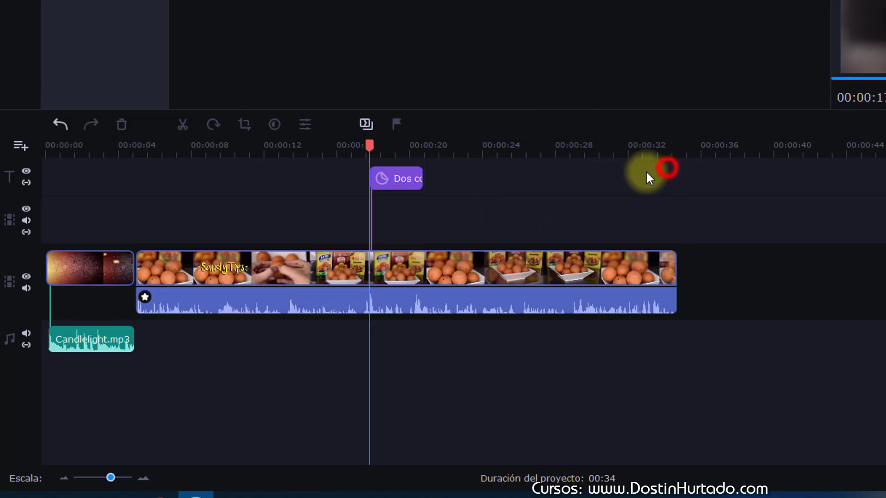
click(471, 215)
click(393, 180)
key(Delete)
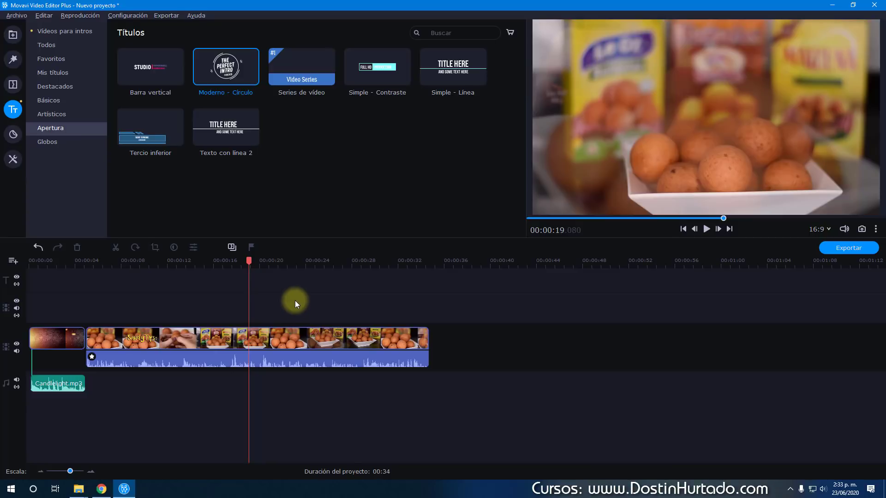
- Start exporting the project as a video file and review the advanced MP4 settings, including the video codec options
click(166, 15)
click(191, 30)
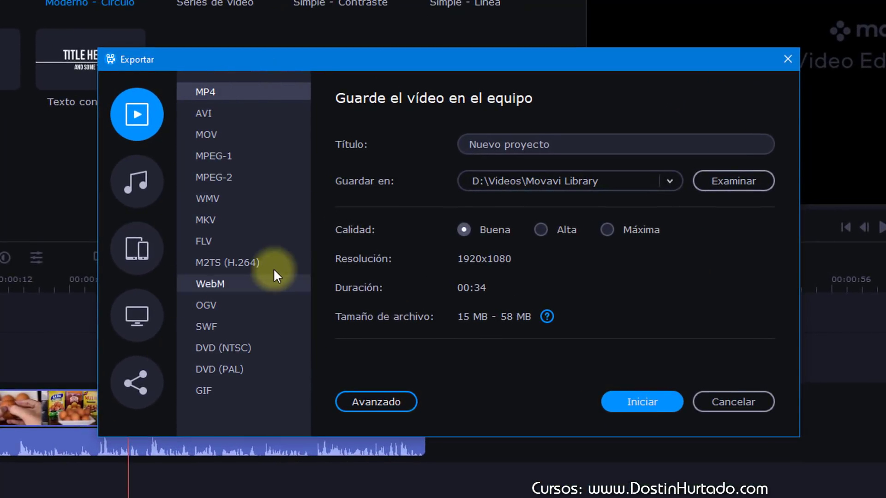
click(380, 404)
click(478, 90)
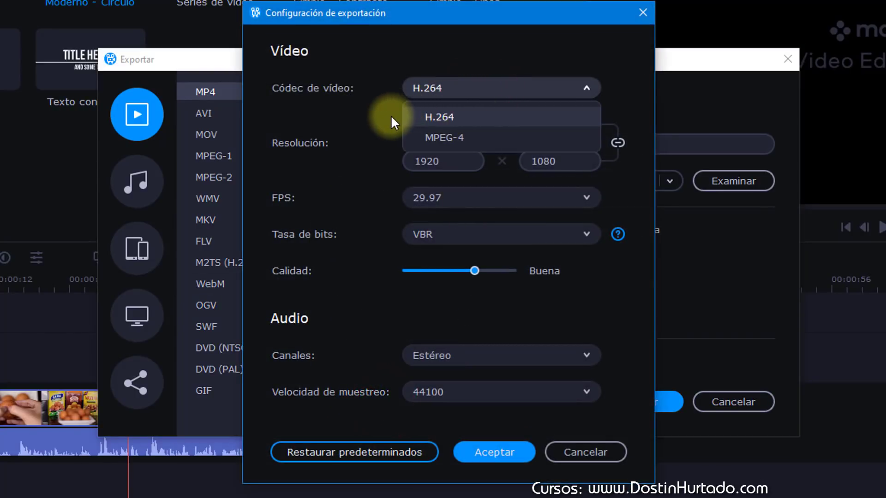
click(392, 85)
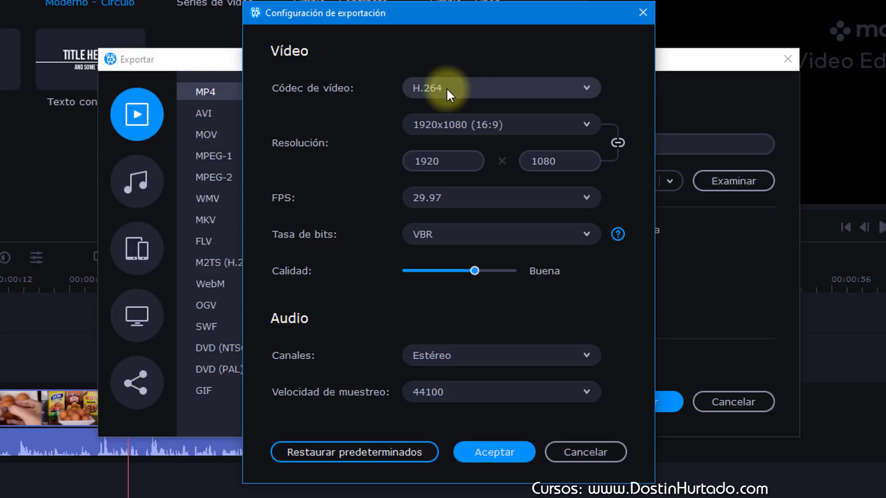
click(639, 14)
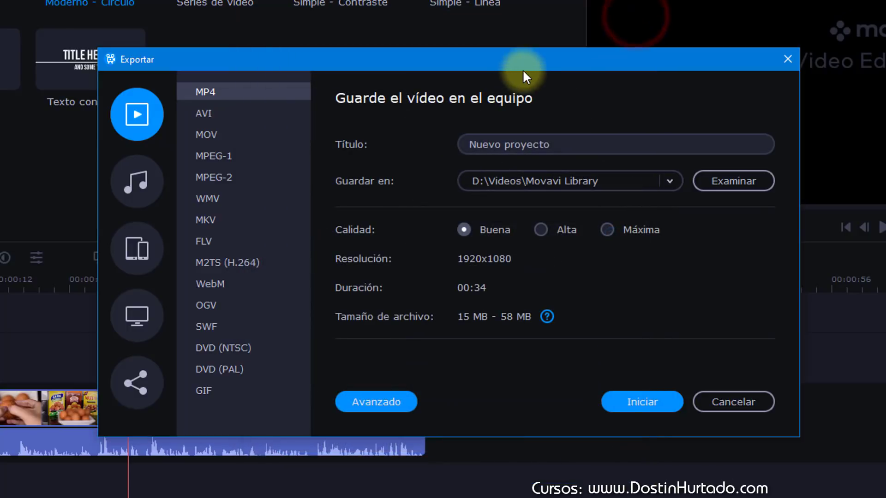
- Examine the MP4 export's destination folder setting and browse the available folders without choosing another one
drag(526, 65, 476, 19)
click(165, 42)
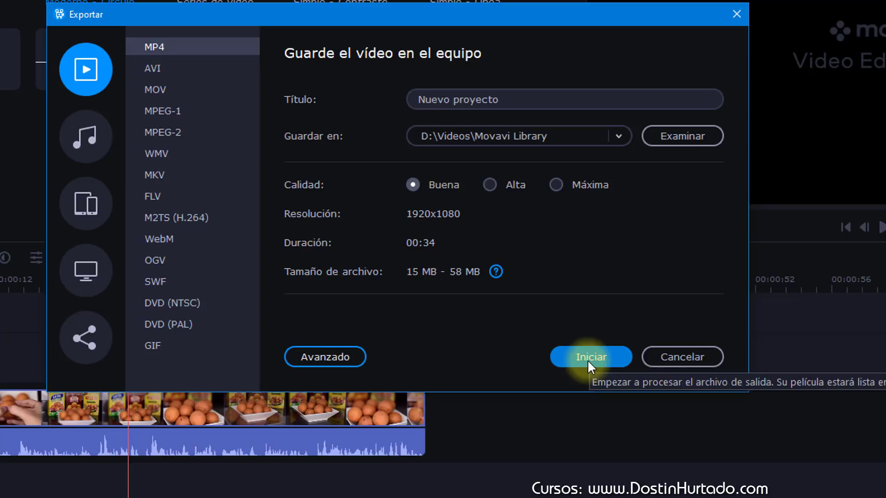
drag(556, 134, 449, 131)
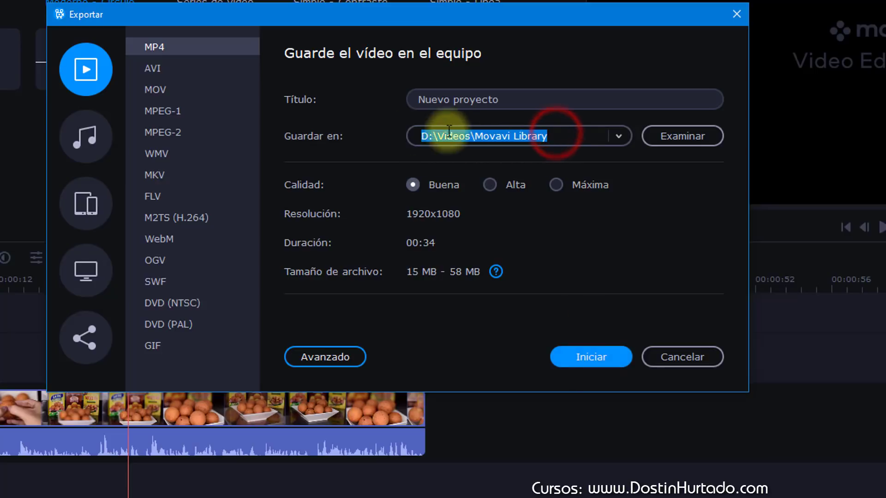
click(676, 137)
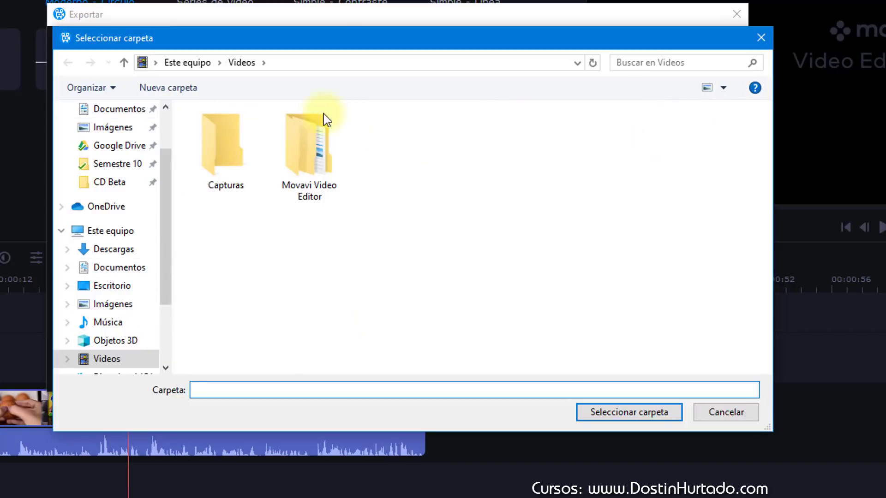
click(761, 38)
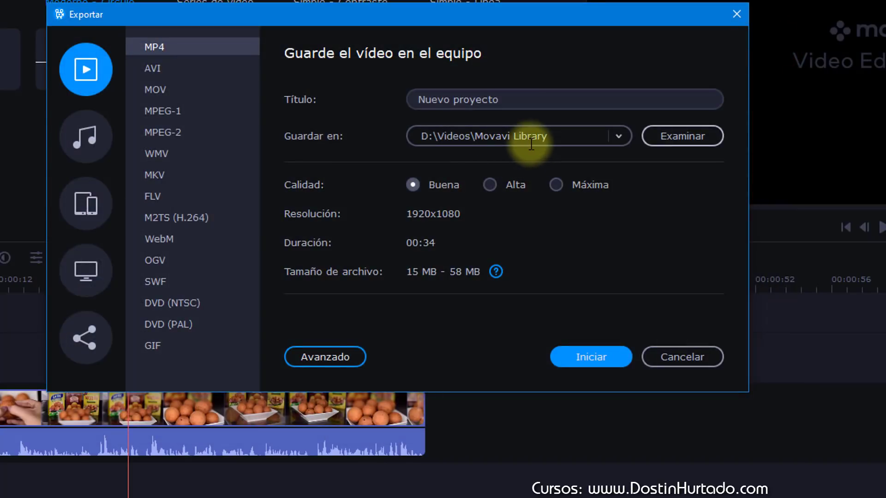
- Review the export presets for audio, mobile devices, TVs and online sharing, return to the video formats, and cancel the export
click(83, 144)
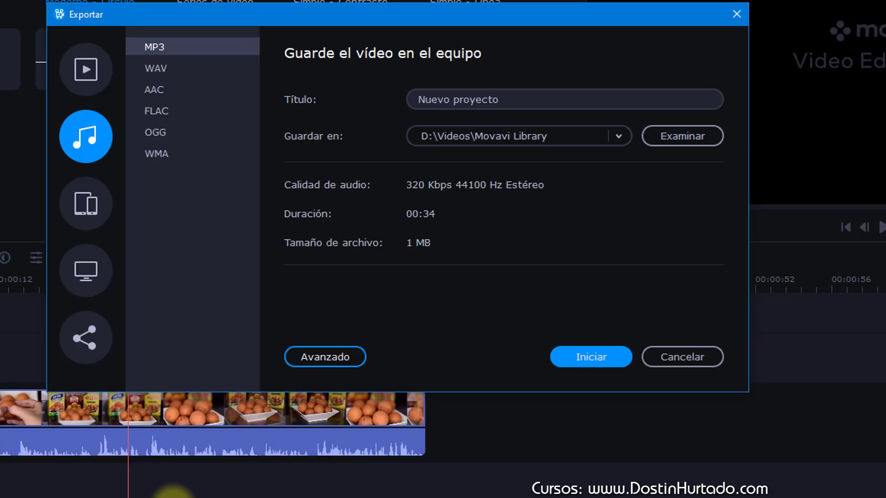
click(170, 44)
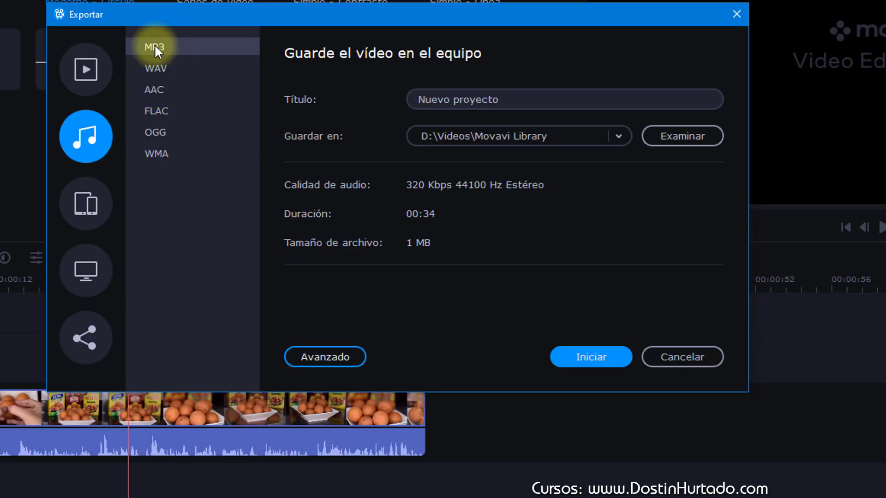
click(83, 208)
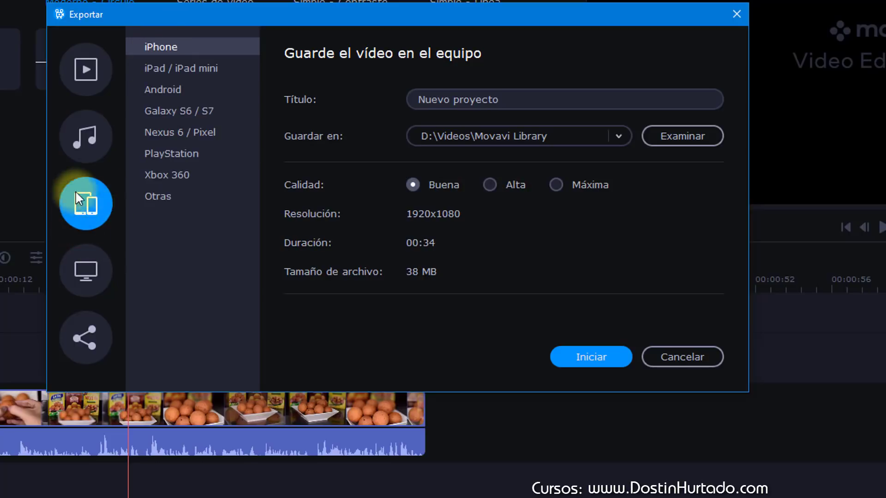
click(84, 283)
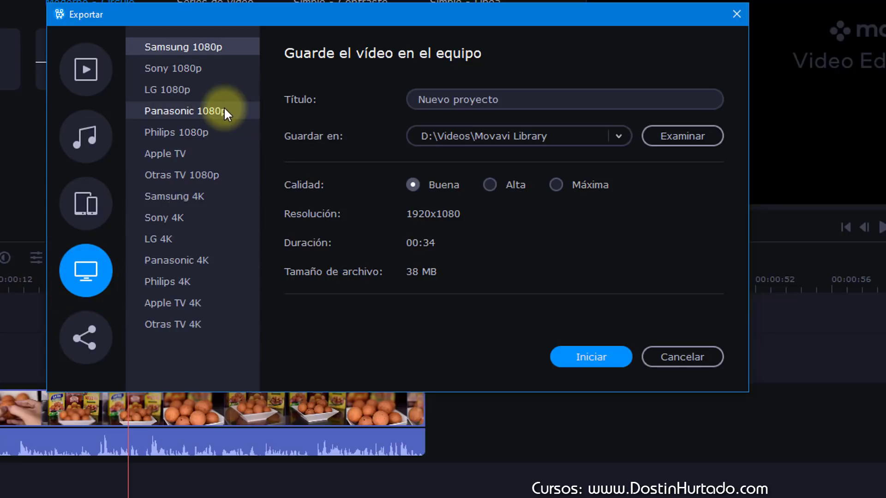
click(69, 339)
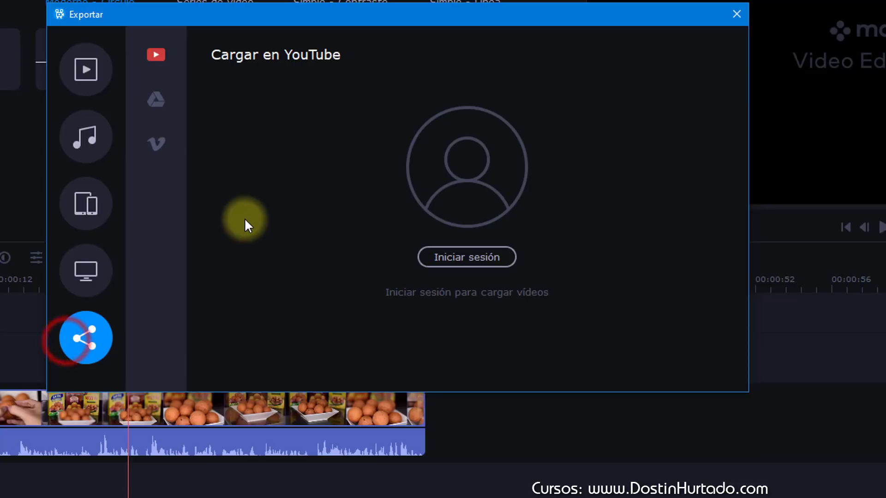
click(156, 59)
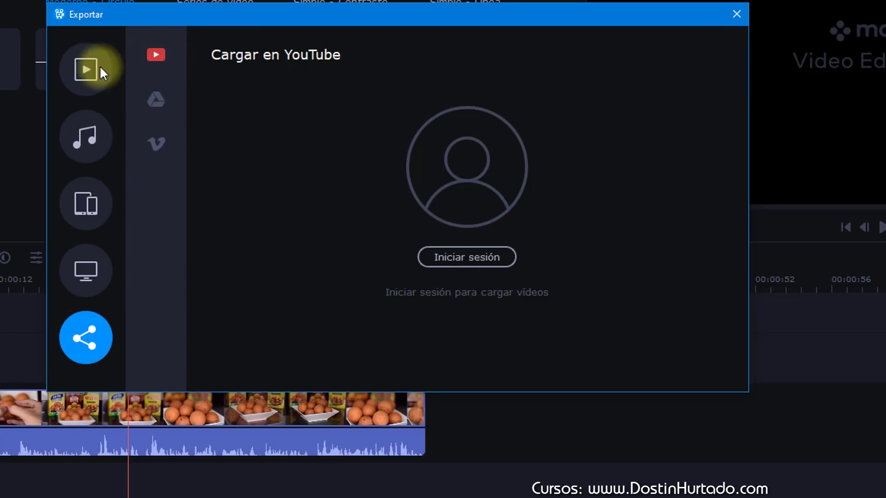
click(88, 74)
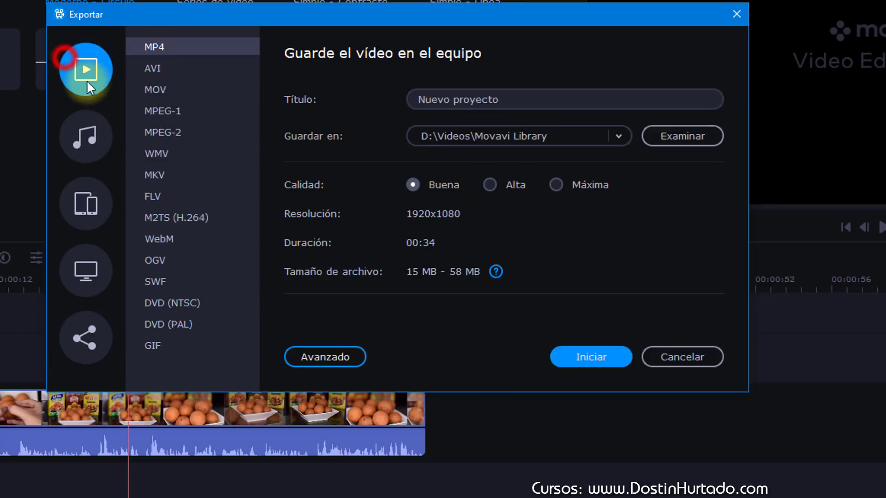
click(677, 347)
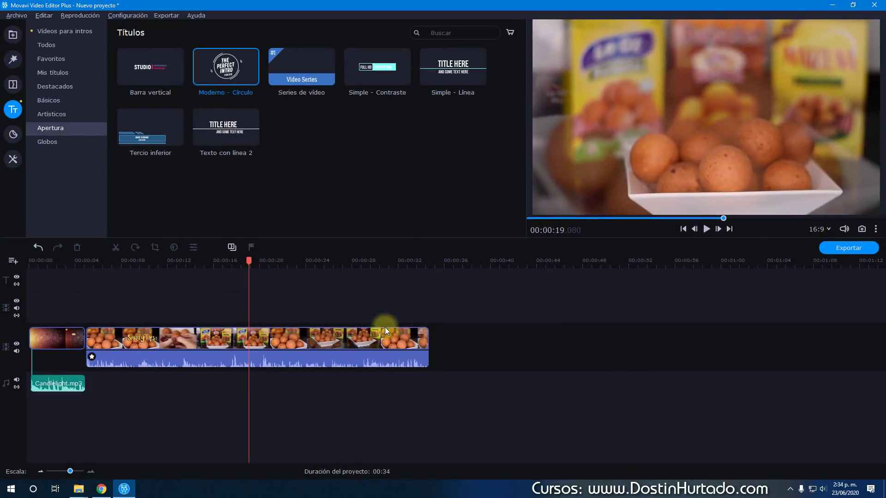
- Examine the source files in the Movavi and Transition Cartoon FX with sound folders in File Explorer, and return to the editor
click(85, 490)
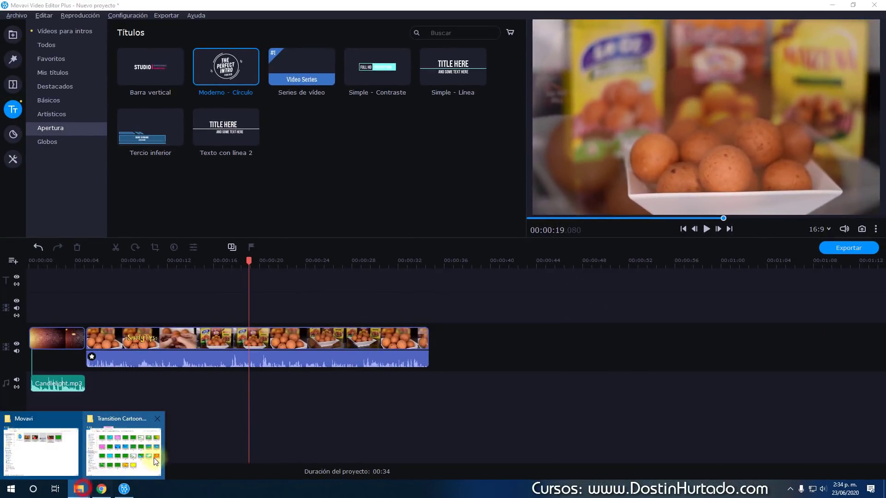
click(51, 444)
click(482, 169)
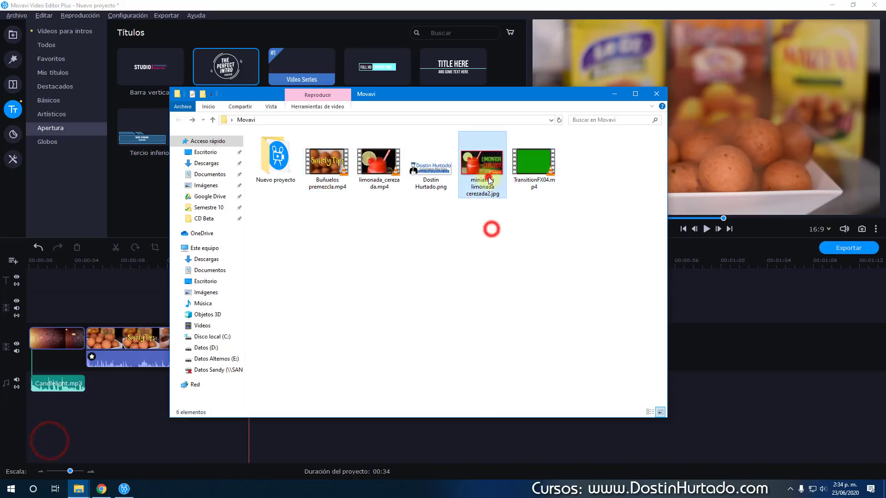
click(139, 457)
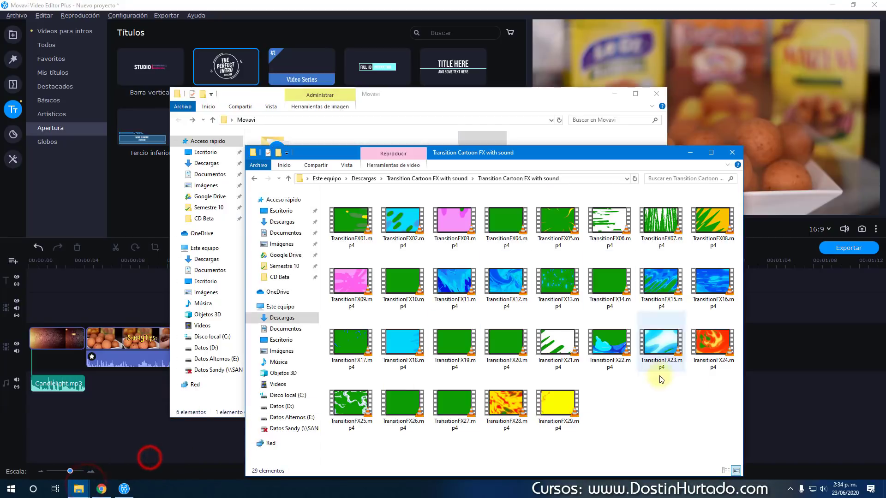
click(667, 344)
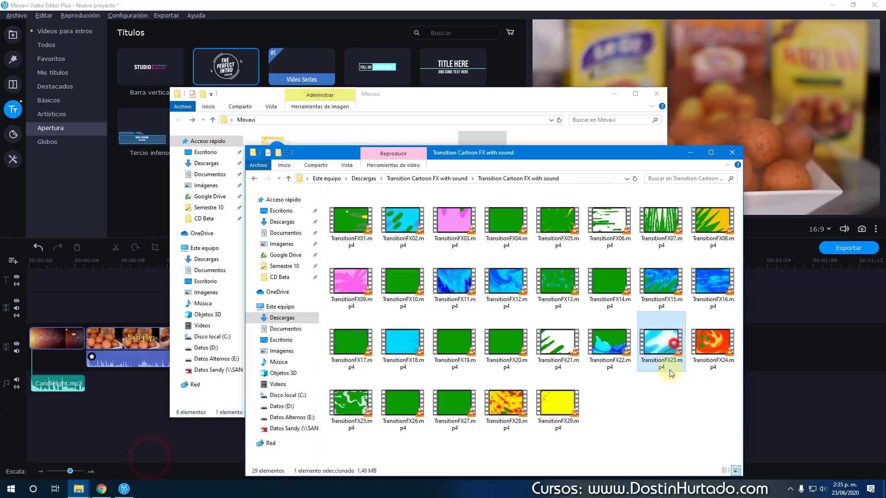
click(796, 400)
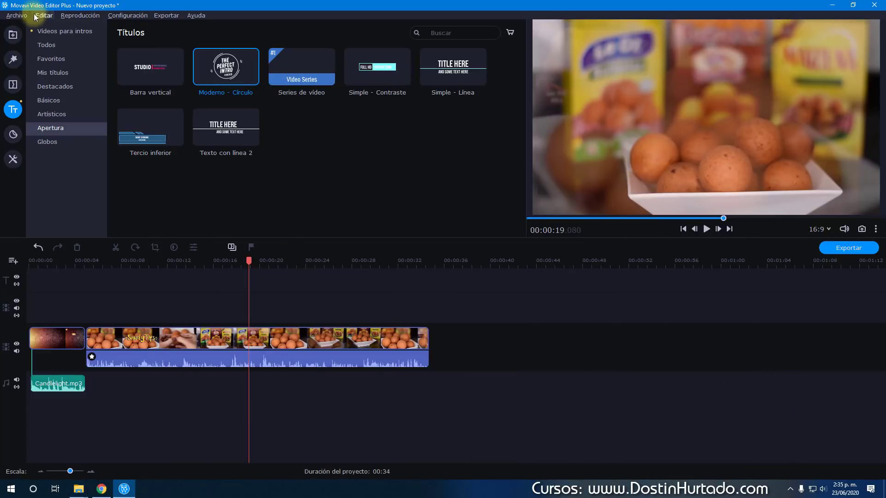
- Save a portable project as Nuevo proyecto.mepx in a new desktop folder named aqwdasdas
click(17, 15)
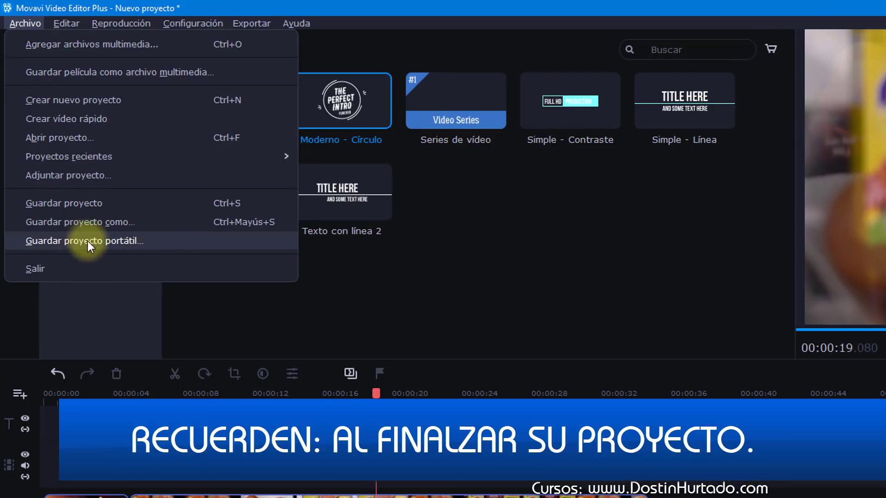
click(143, 240)
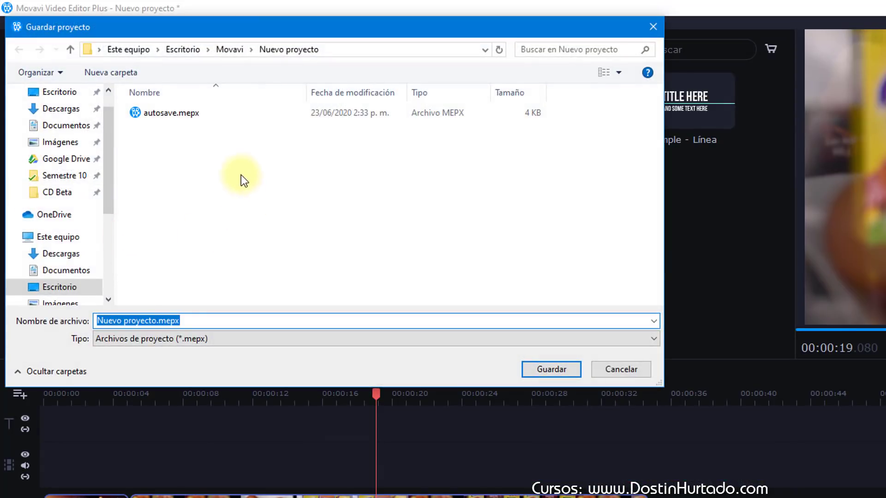
click(229, 49)
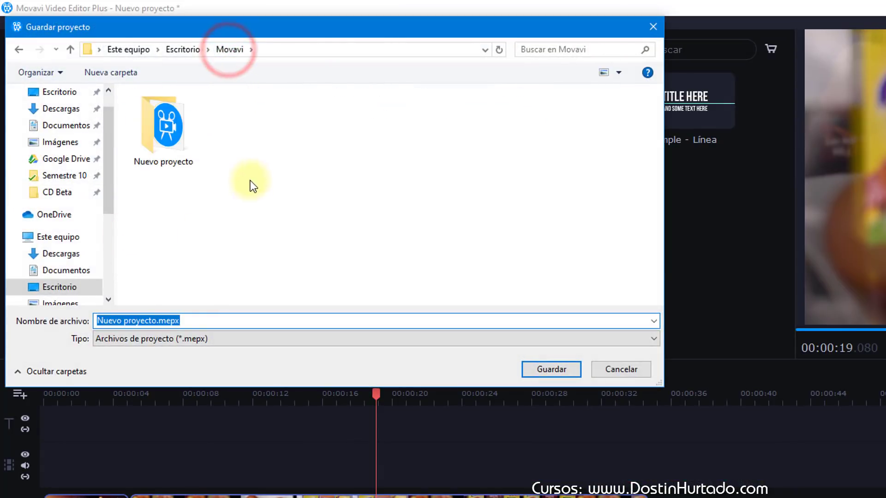
click(184, 49)
click(111, 74)
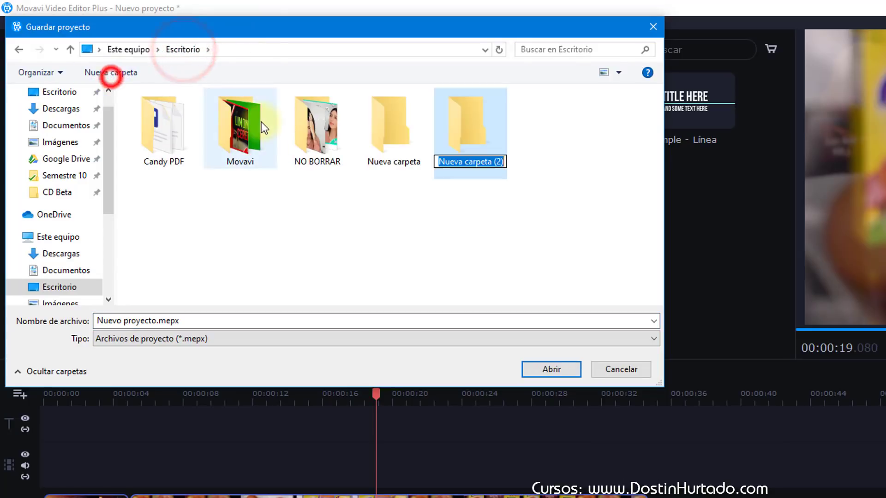
text(aqwdasdas)
click(458, 148)
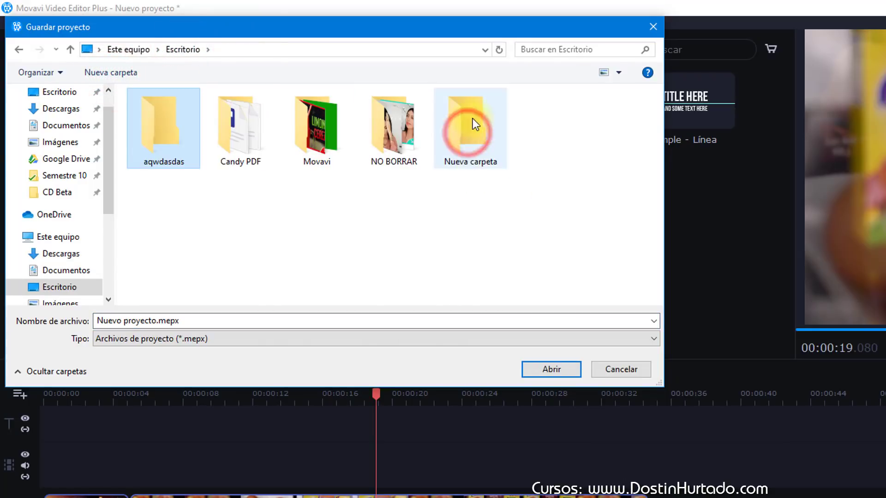
double_click(179, 118)
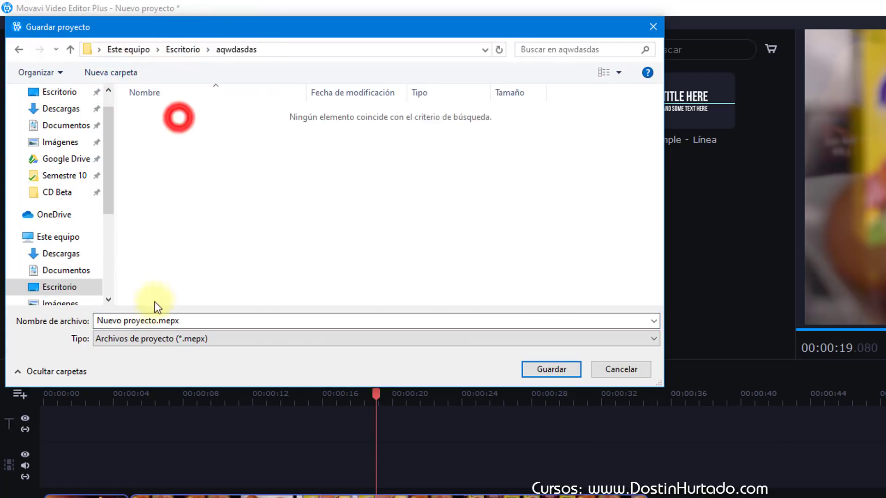
click(552, 370)
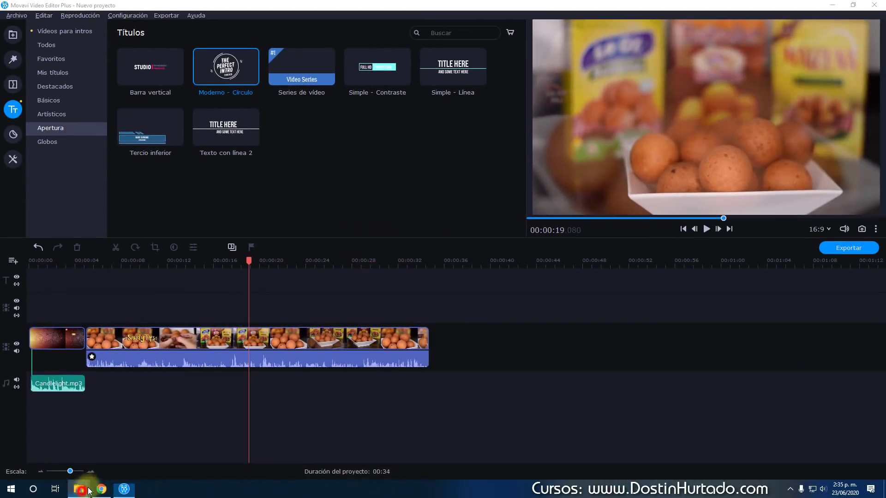
- Inspect the media files stored in aqwdasdas > Nuevo proyecto > media in File Explorer, and return to the editor
click(78, 489)
click(120, 455)
click(282, 211)
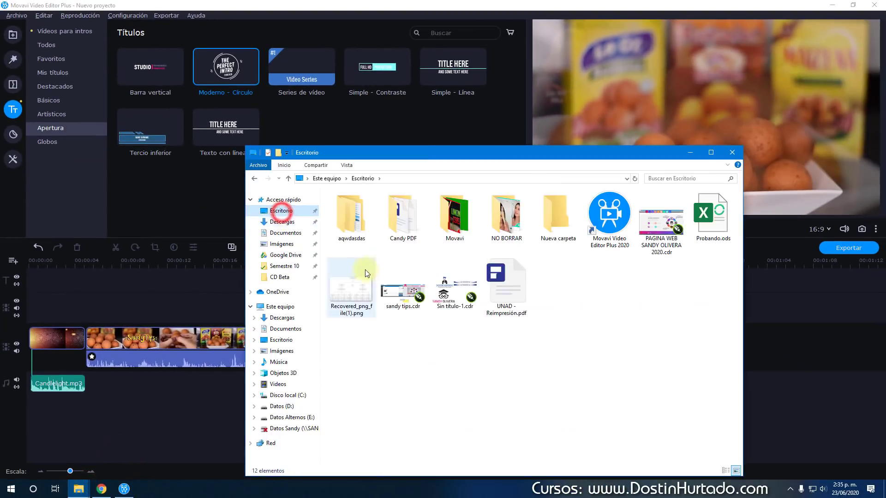
click(351, 224)
double_click(351, 223)
double_click(356, 206)
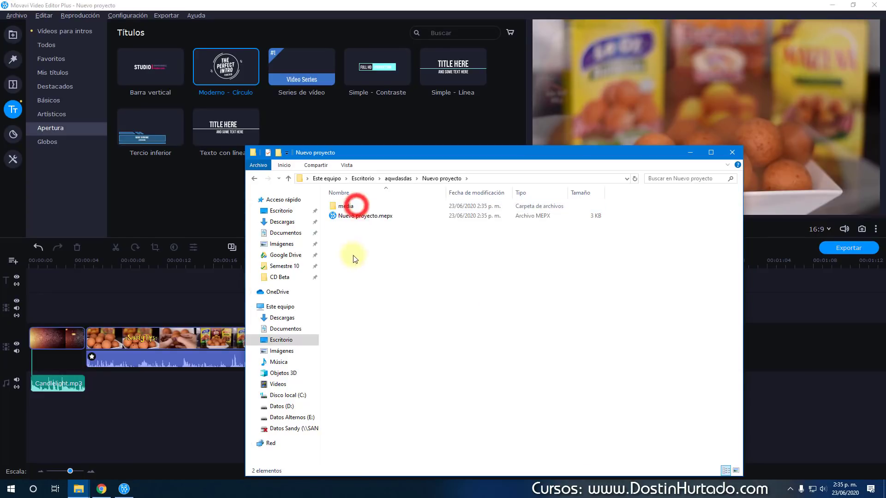
double_click(354, 208)
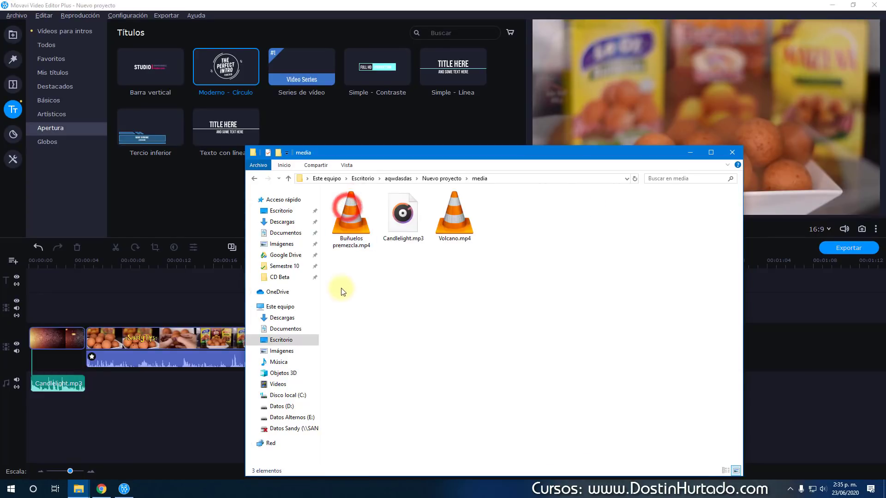
drag(341, 289, 475, 215)
click(431, 306)
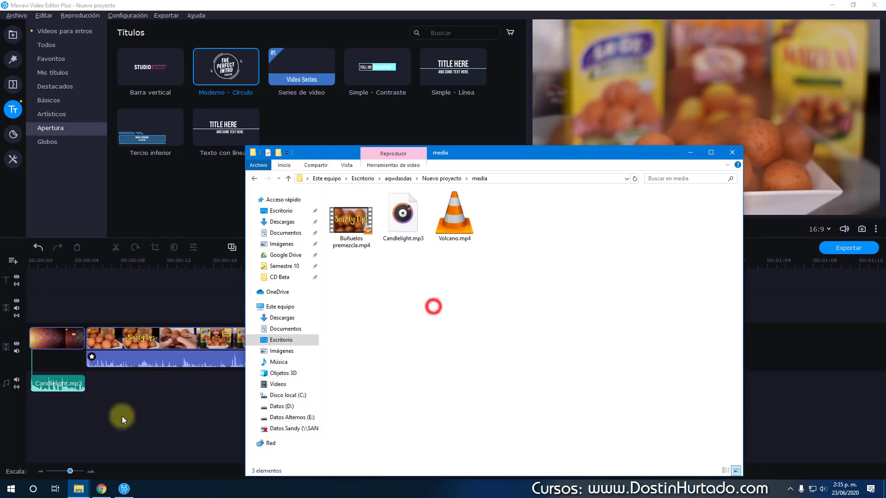
click(122, 416)
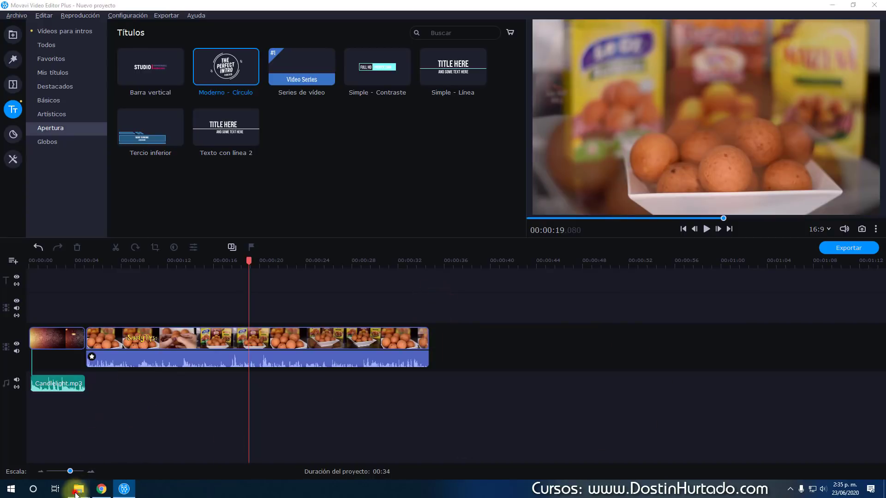
click(274, 419)
- Save the current project
click(10, 15)
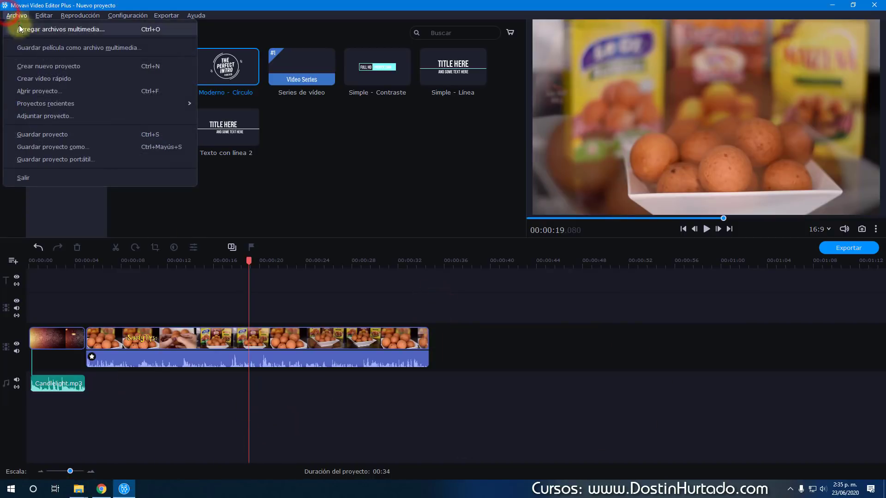
click(55, 137)
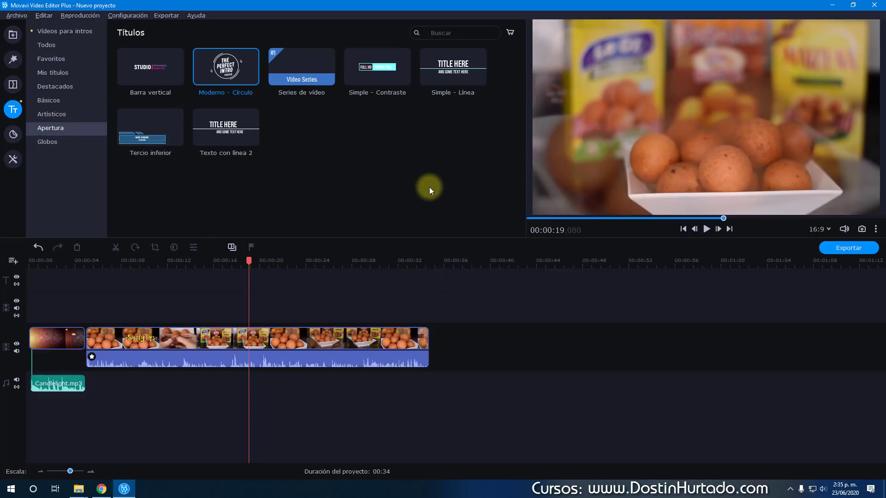
drag(495, 339, 60, 352)
click(159, 408)
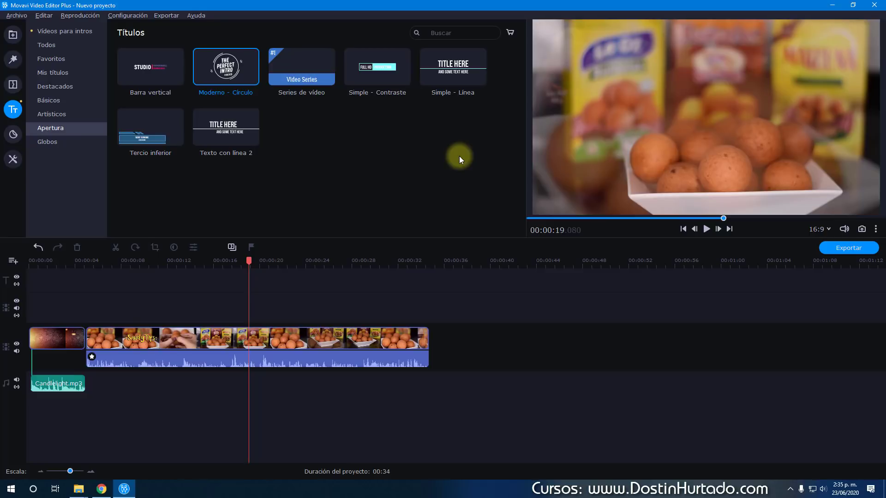
- Examine the portable project file and media folder inside aqwdasdas > Nuevo proyecto in File Explorer, and return to the editor
click(17, 15)
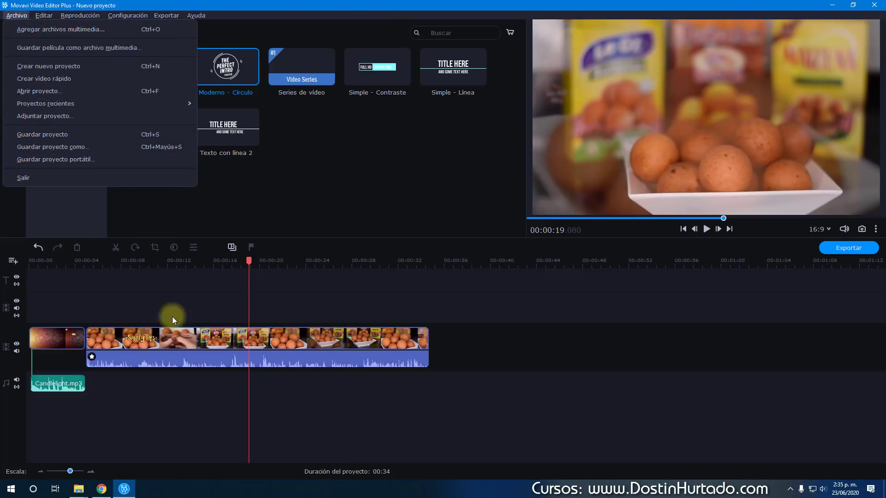
click(86, 492)
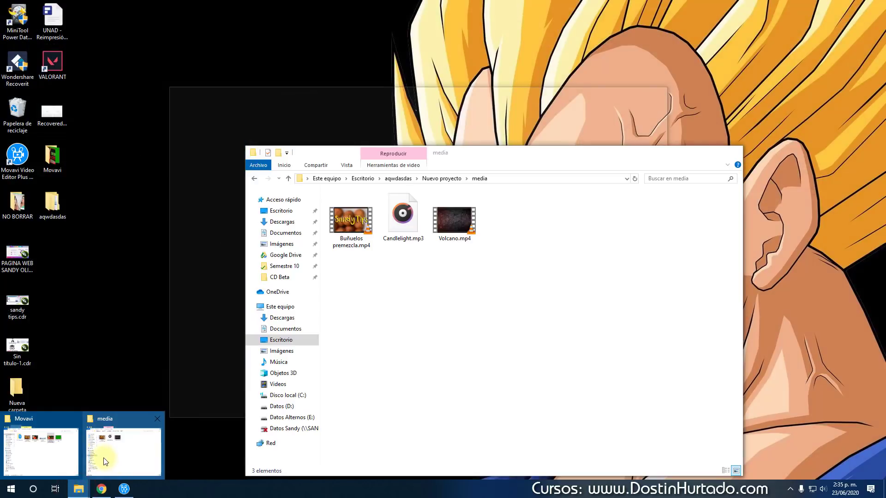
click(104, 461)
click(530, 277)
click(281, 208)
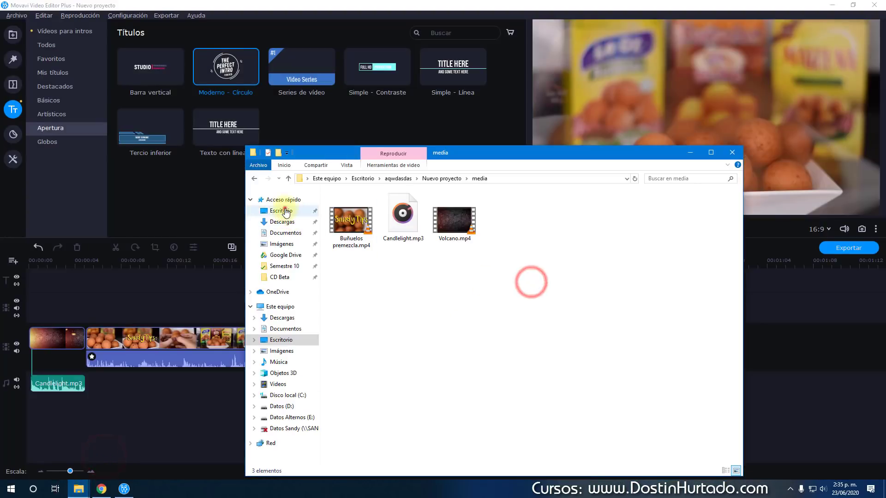
double_click(351, 216)
click(358, 208)
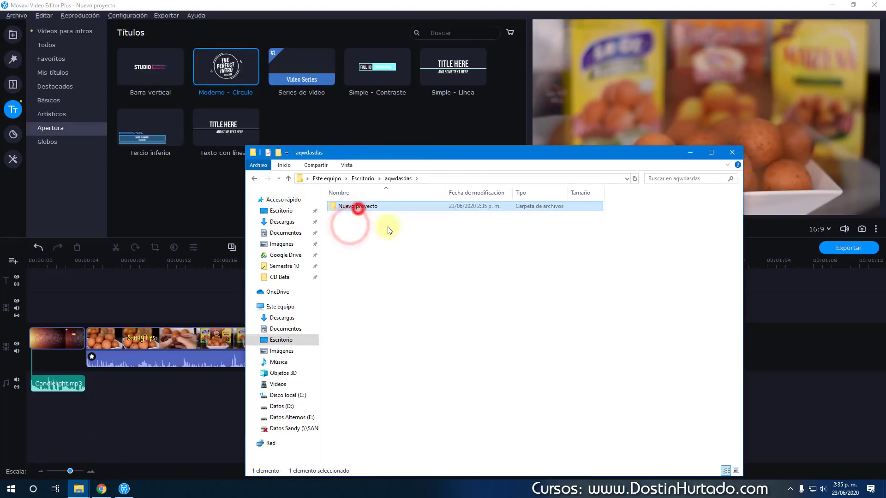
drag(382, 217, 347, 193)
double_click(353, 207)
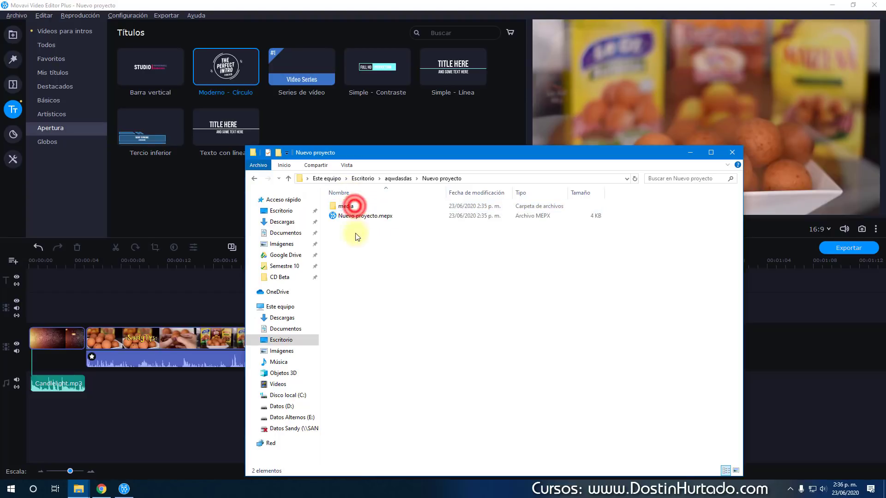
double_click(347, 208)
drag(350, 200, 518, 261)
click(364, 229)
key(BackSpace)
click(116, 215)
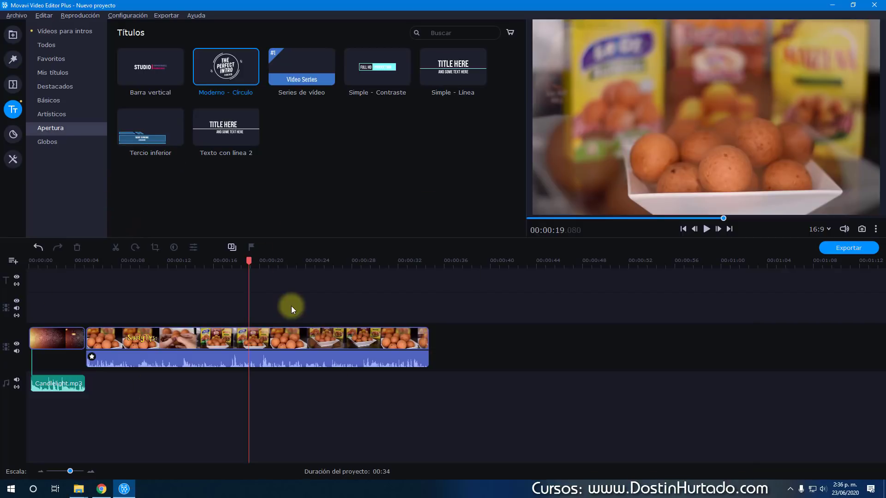
key(alt+Tab)
click(223, 217)
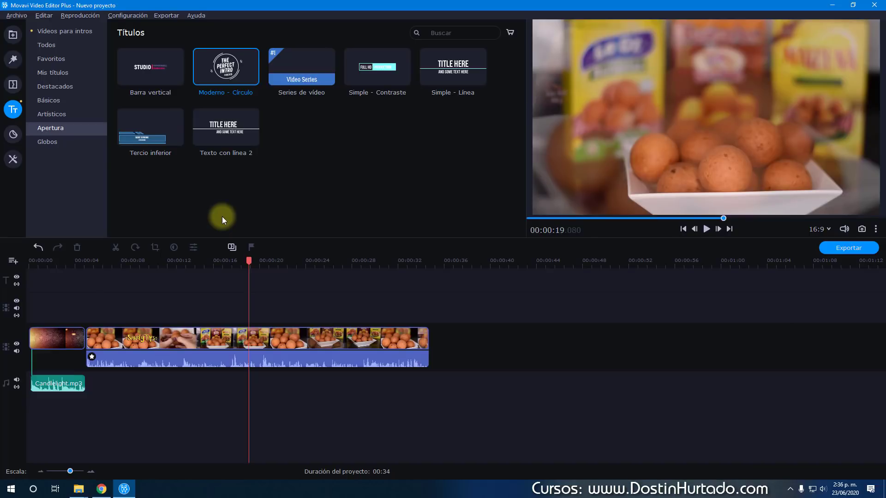
click(17, 16)
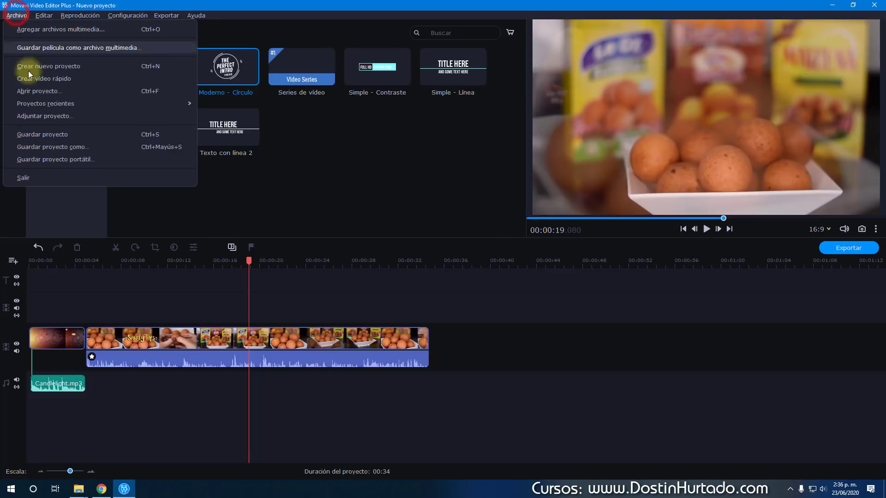
key(Escape)
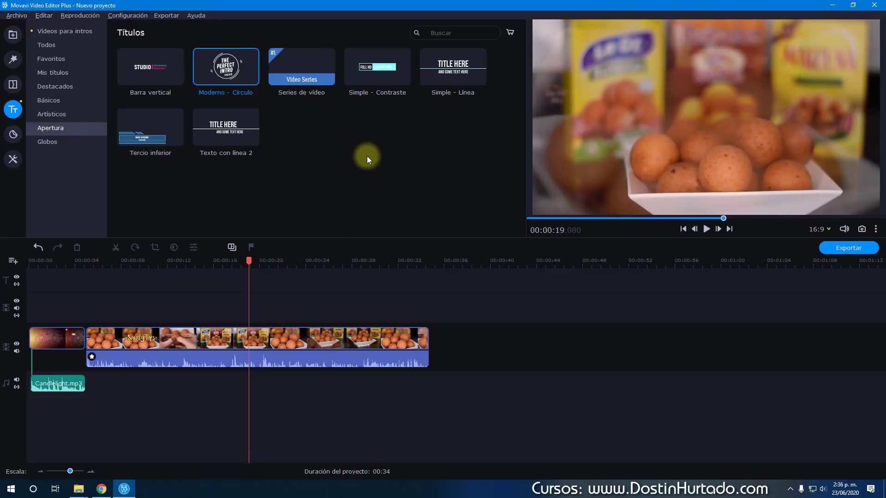